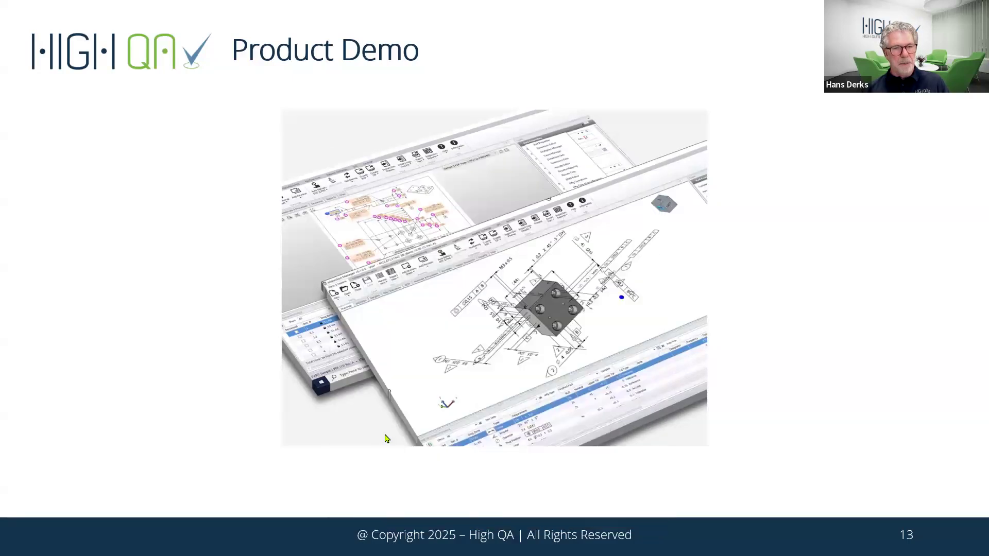
# - Switch to Inspection Manager and create a new part from the drawing "Webdemo Inspection Manager vanuit PDF" in General > Demonstrations > 2D Drawing
pyautogui.hotkey('alt', 'Tab')
pyautogui.hotkey('alt', 'Tab')
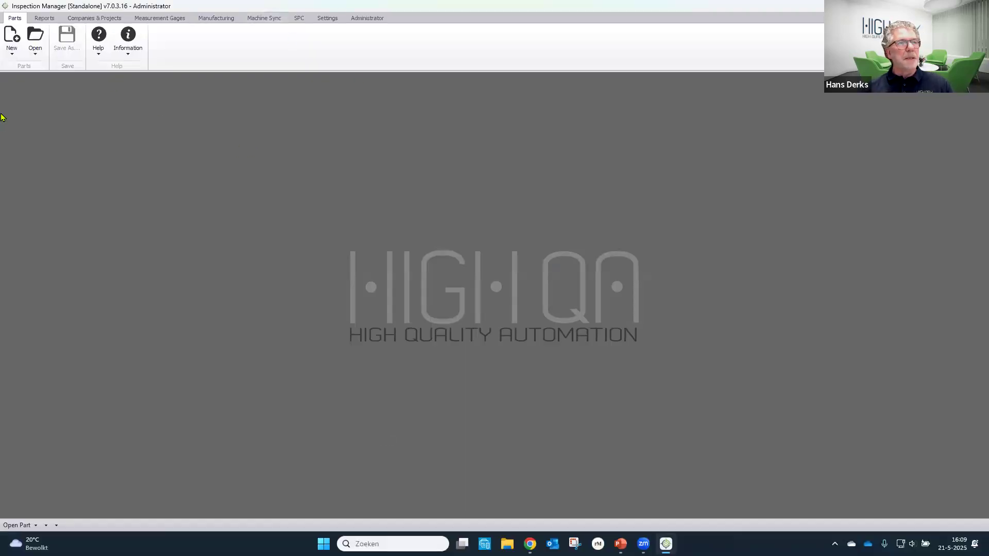
pyautogui.click(11, 47)
pyautogui.click(45, 78)
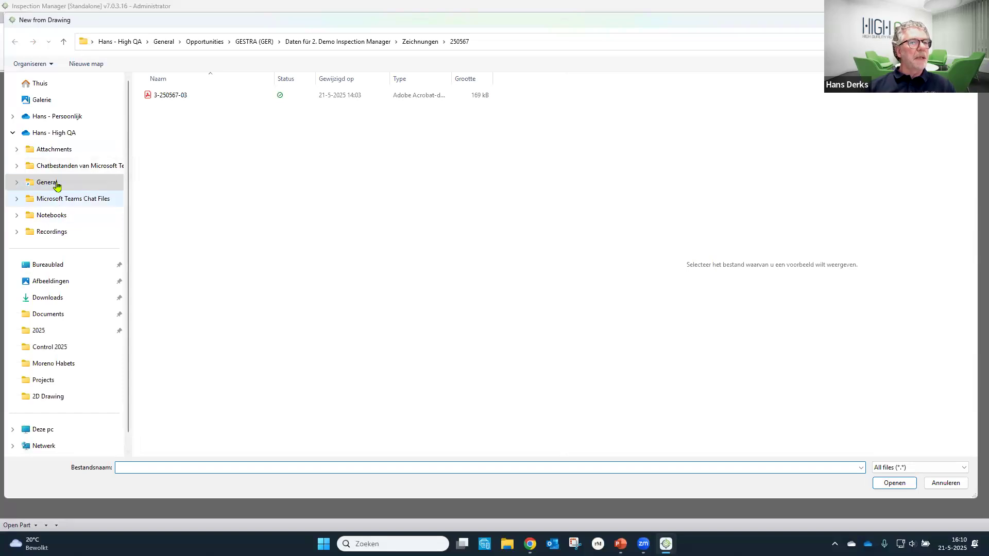
pyautogui.click(56, 184)
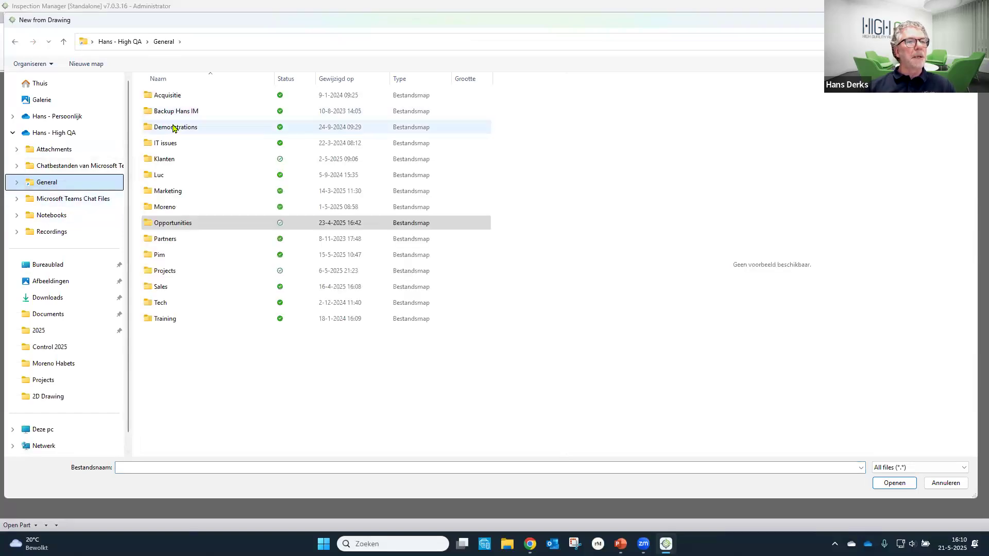
pyautogui.doubleClick(174, 129)
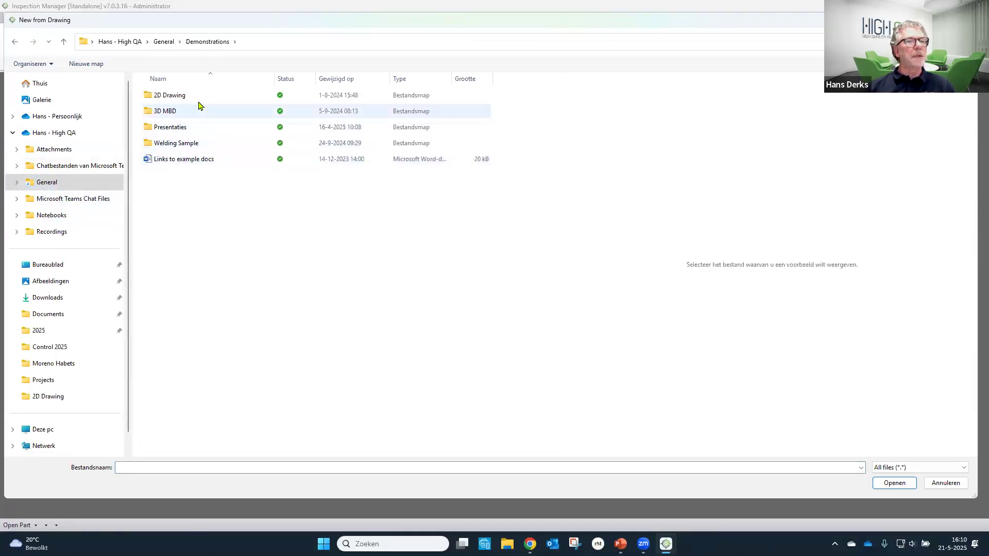
pyautogui.doubleClick(199, 99)
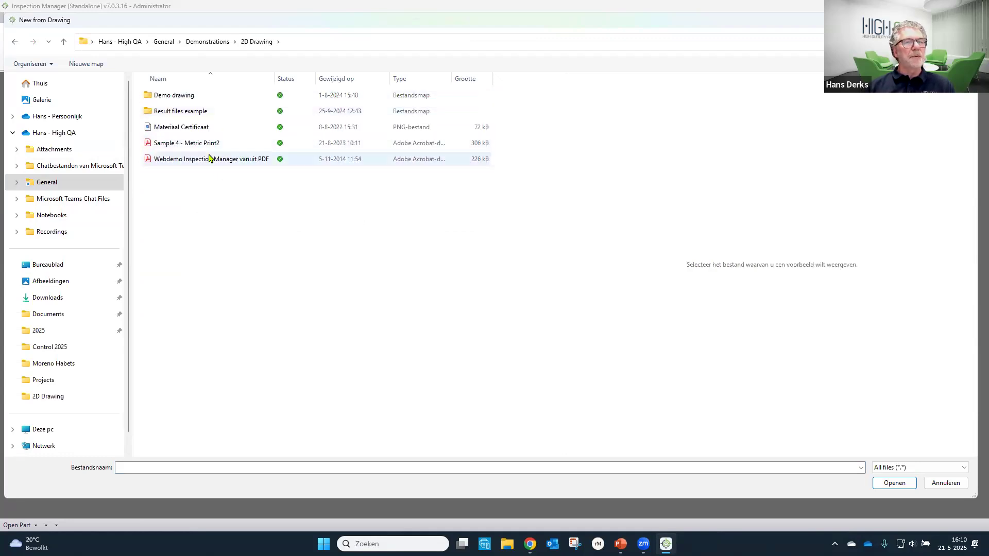
pyautogui.click(211, 160)
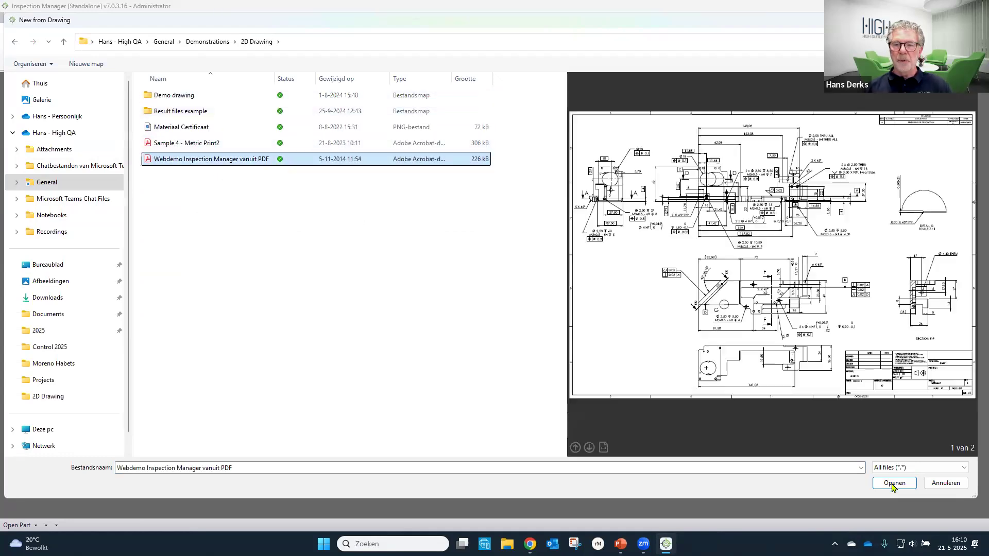
pyautogui.click(893, 483)
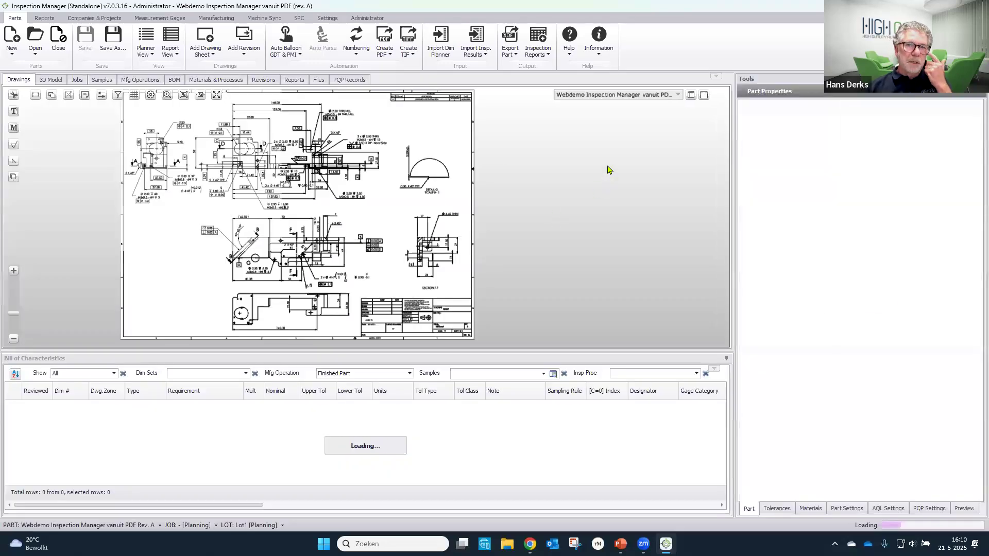
# - View the drawing full screen, check pages 1 and 2, and return to page 1 in the normal window layout
pyautogui.click(218, 98)
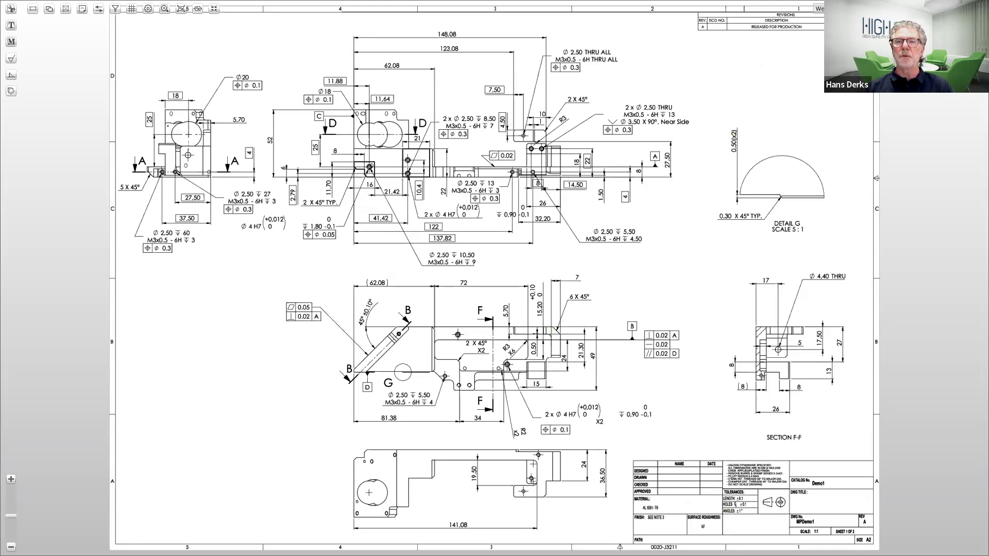
pyautogui.click(845, 9)
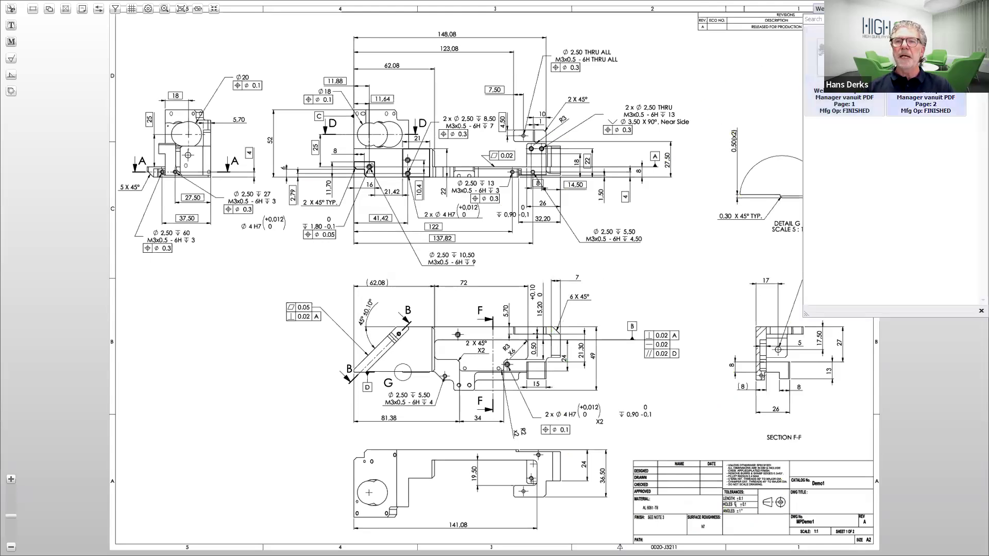
pyautogui.click(926, 72)
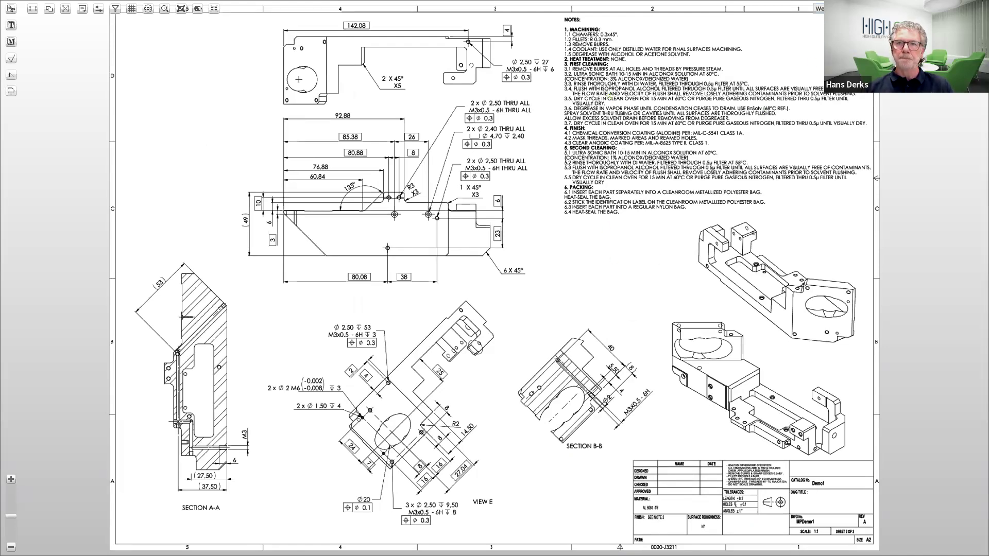
pyautogui.click(845, 9)
pyautogui.click(841, 72)
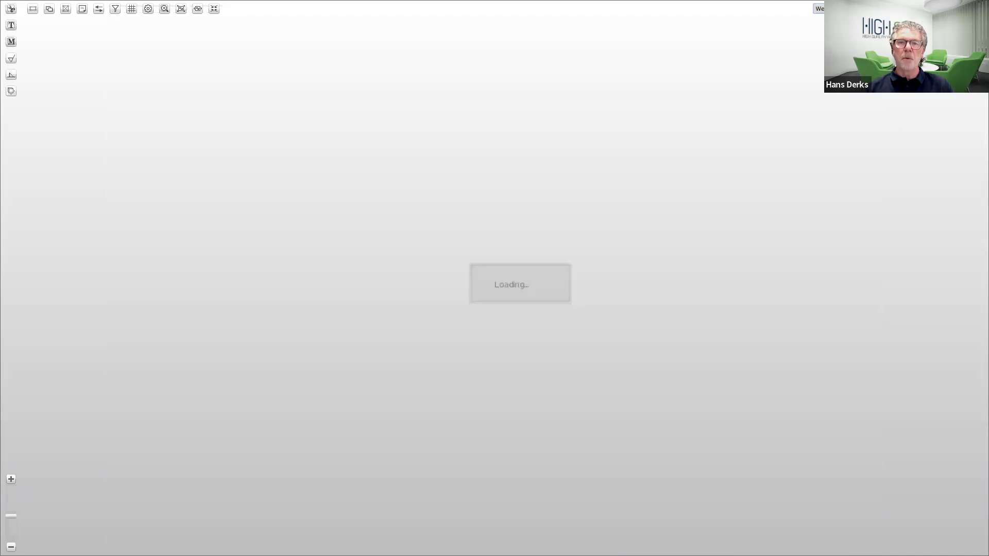
pyautogui.click(214, 9)
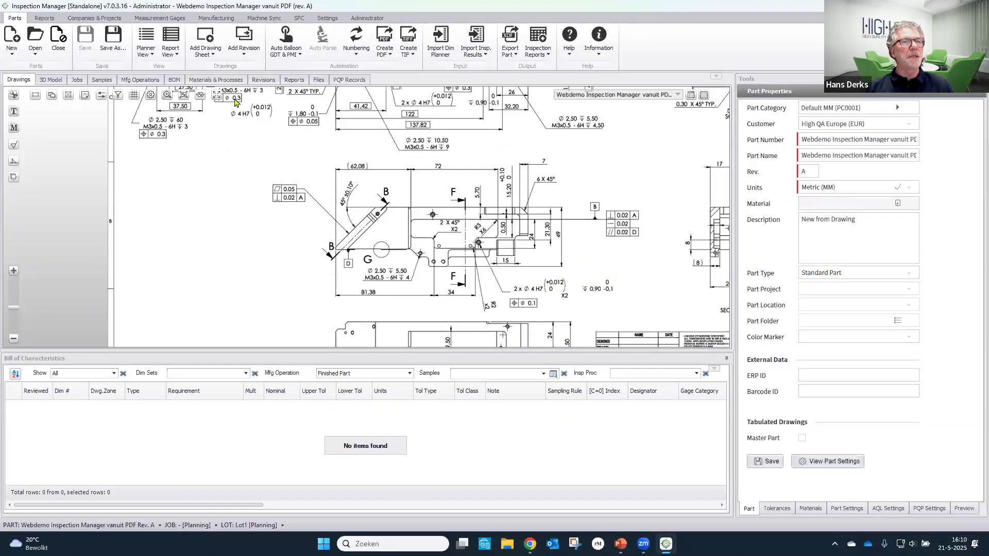
# - Capture the catalog number Demo1 from the drawing's title block as the part number
pyautogui.click(200, 97)
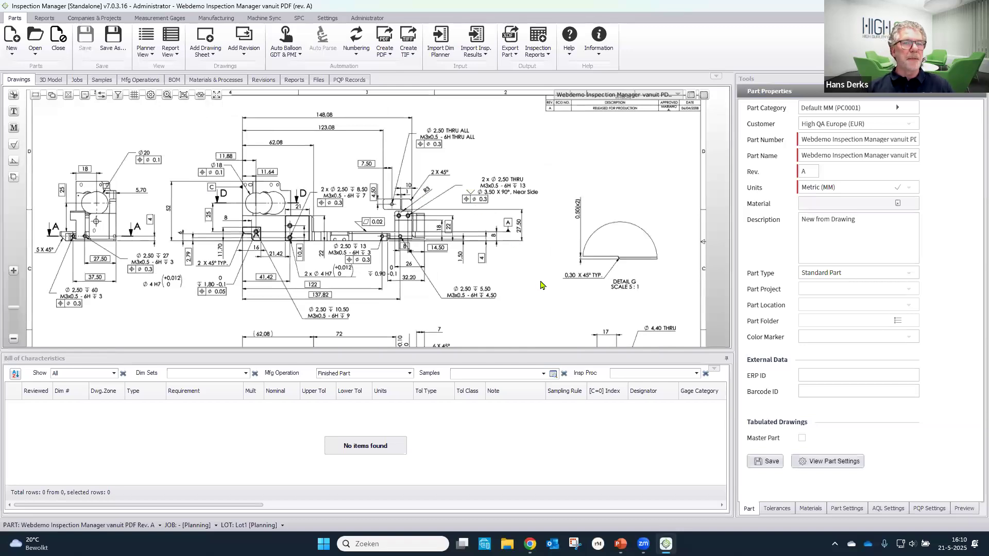
pyautogui.click(35, 95)
pyautogui.scroll(-5, 464, 163)
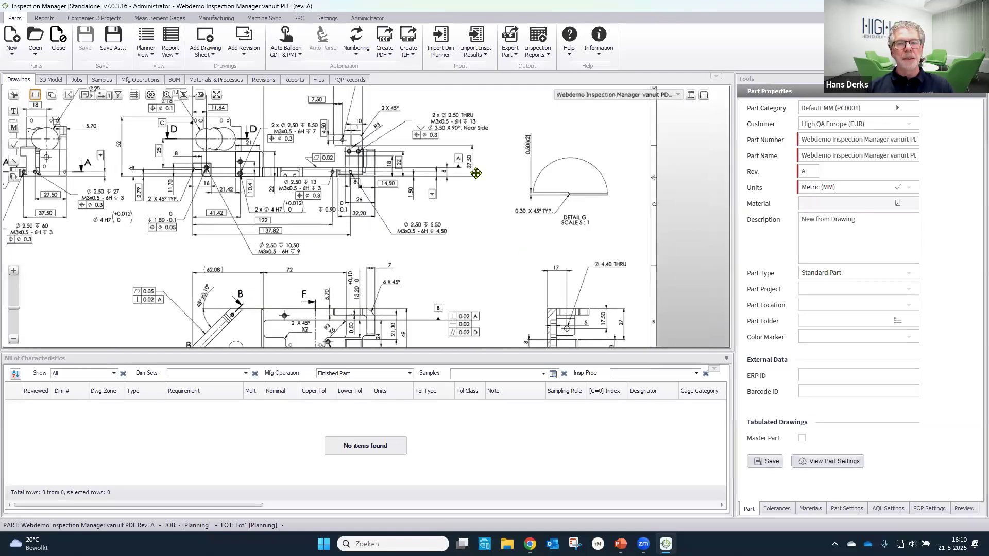
pyautogui.scroll(5, 545, 194)
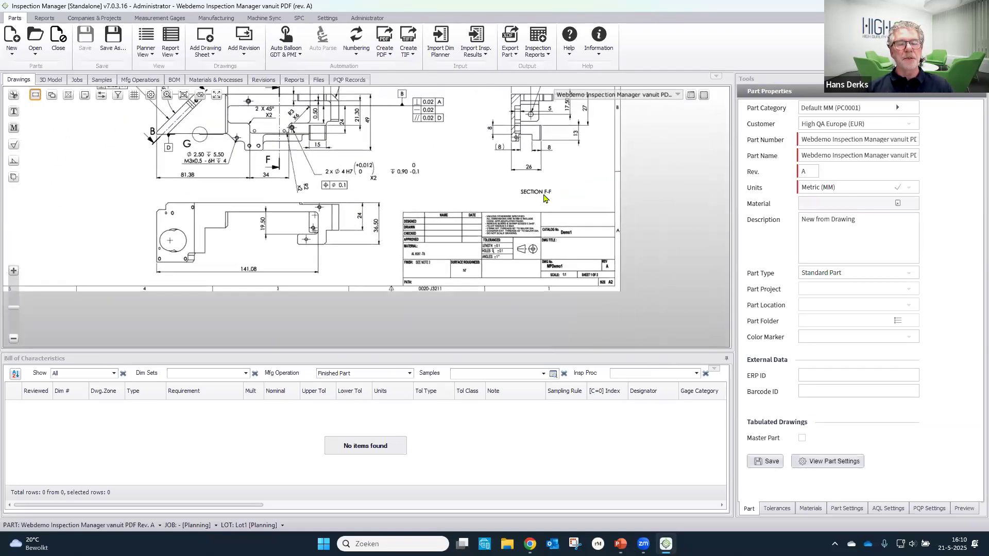
pyautogui.moveTo(466, 195); pyautogui.dragTo(462, 191)
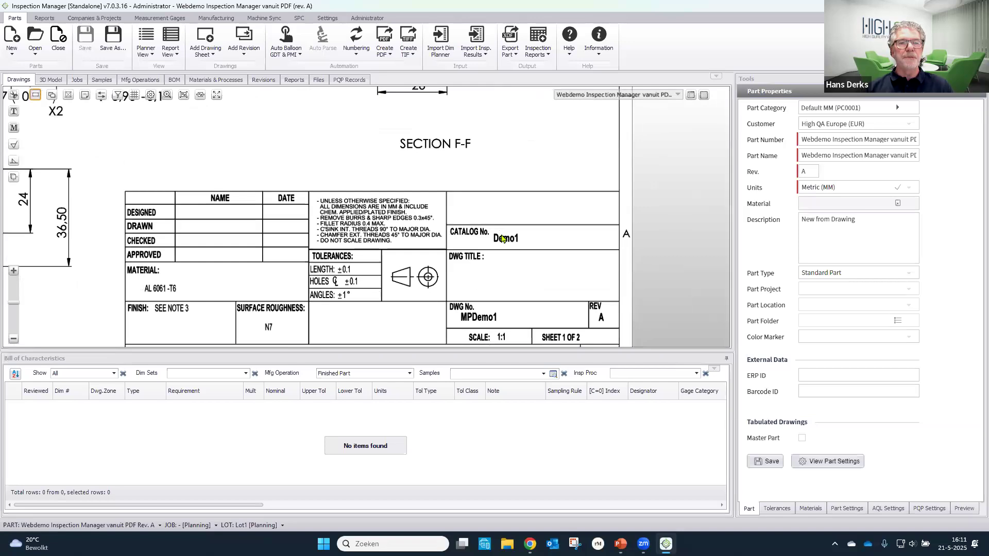
pyautogui.moveTo(490, 230); pyautogui.dragTo(529, 247)
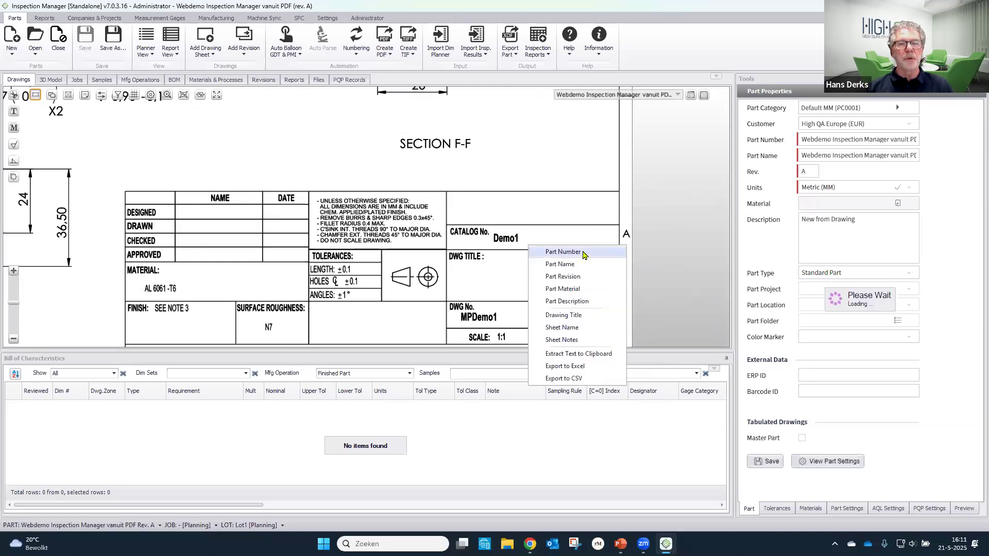
pyautogui.click(584, 252)
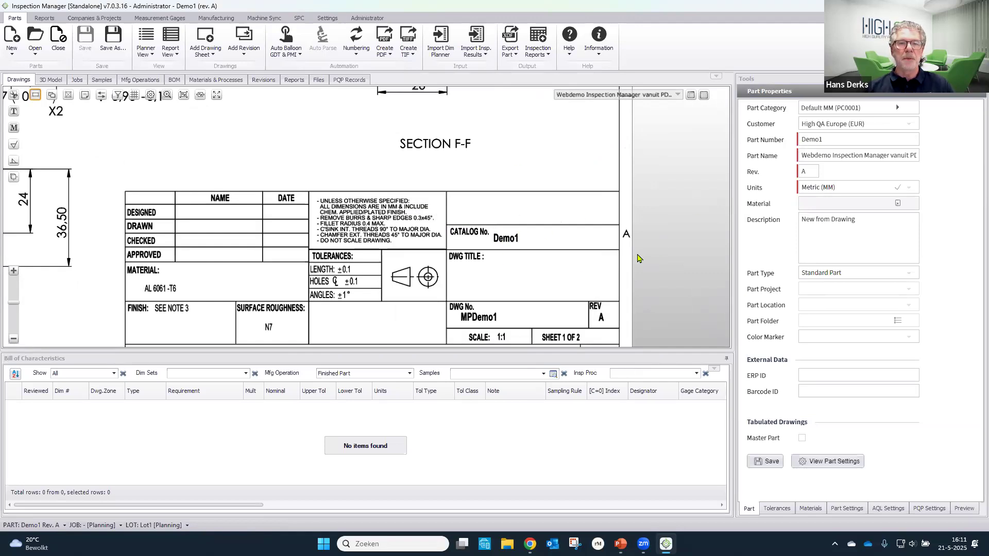
# - Capture the drawing number MPDemo1 from the title block as the part name
pyautogui.scroll(3, 559, 229)
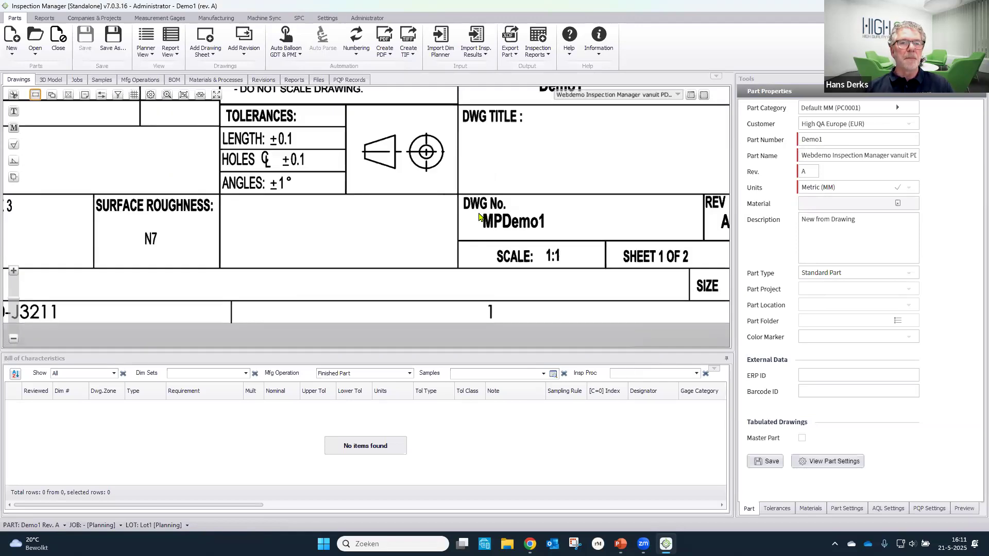
pyautogui.moveTo(479, 213); pyautogui.dragTo(562, 232)
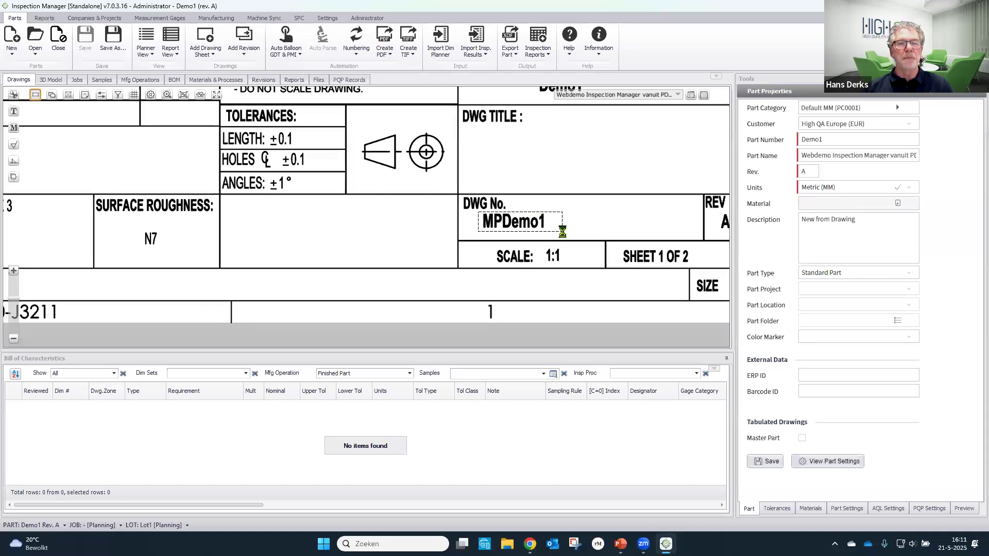
pyautogui.click(610, 238)
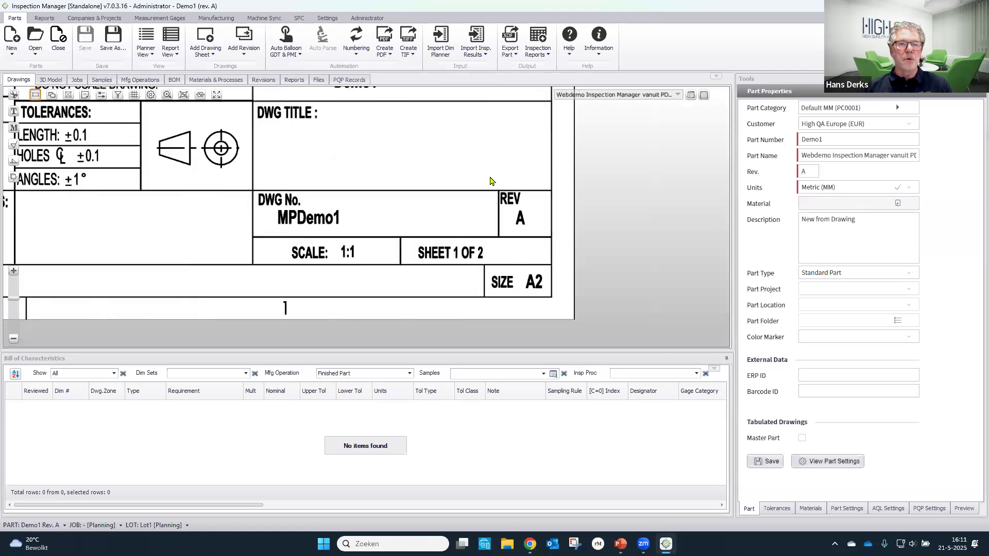
# - Capture the revision letter A from the title block as the part revision
pyautogui.moveTo(480, 204); pyautogui.dragTo(513, 232)
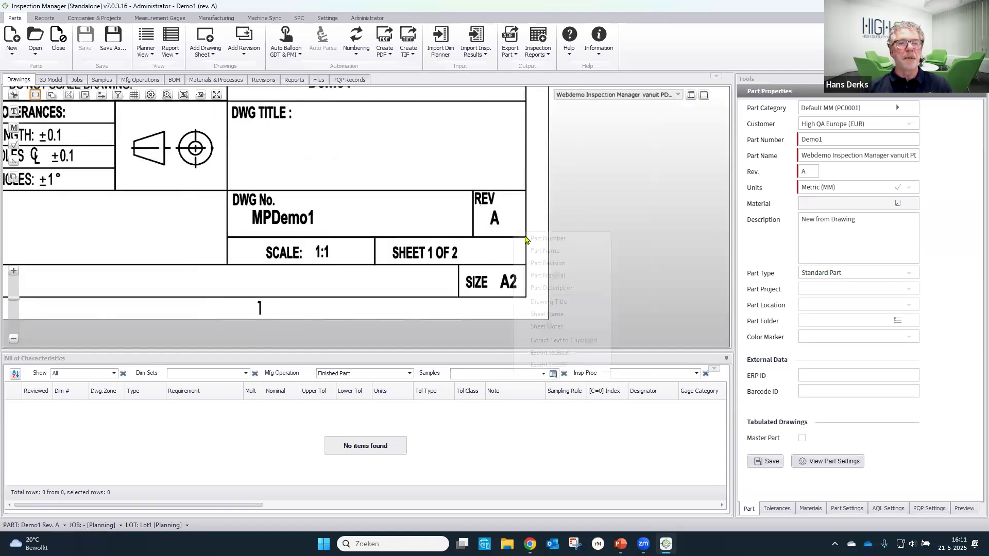
pyautogui.click(546, 263)
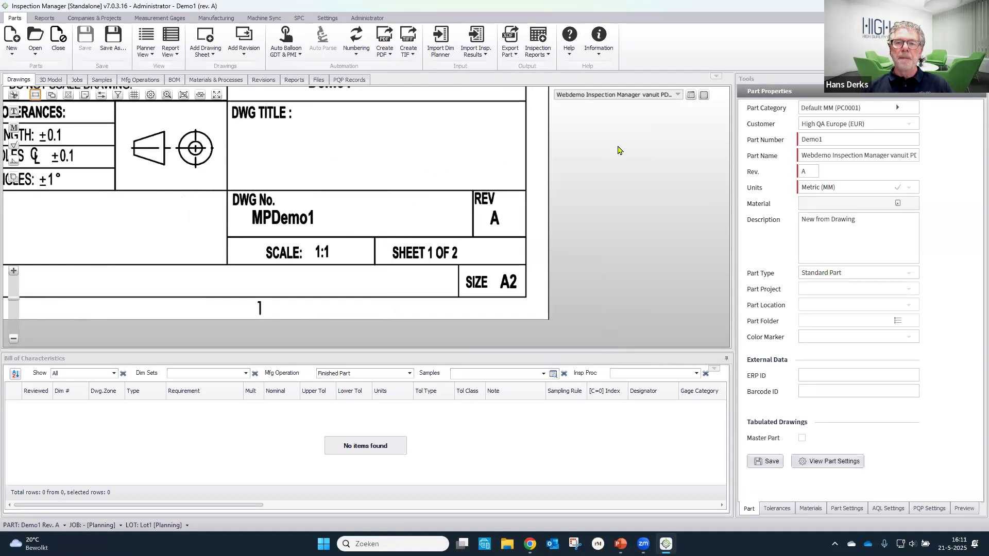
pyautogui.click(201, 96)
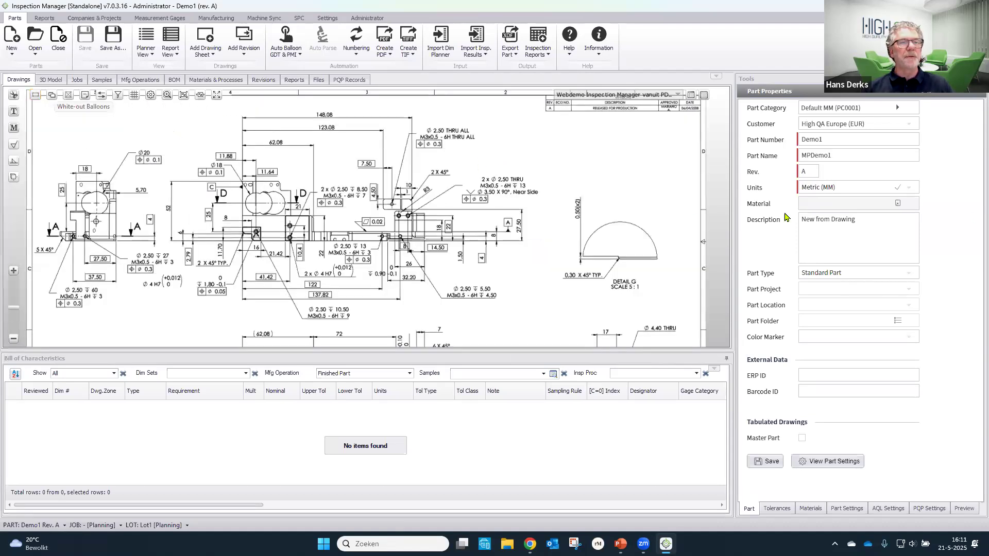
# - Examine the unit options offered in the part properties without changing the selection
pyautogui.click(908, 190)
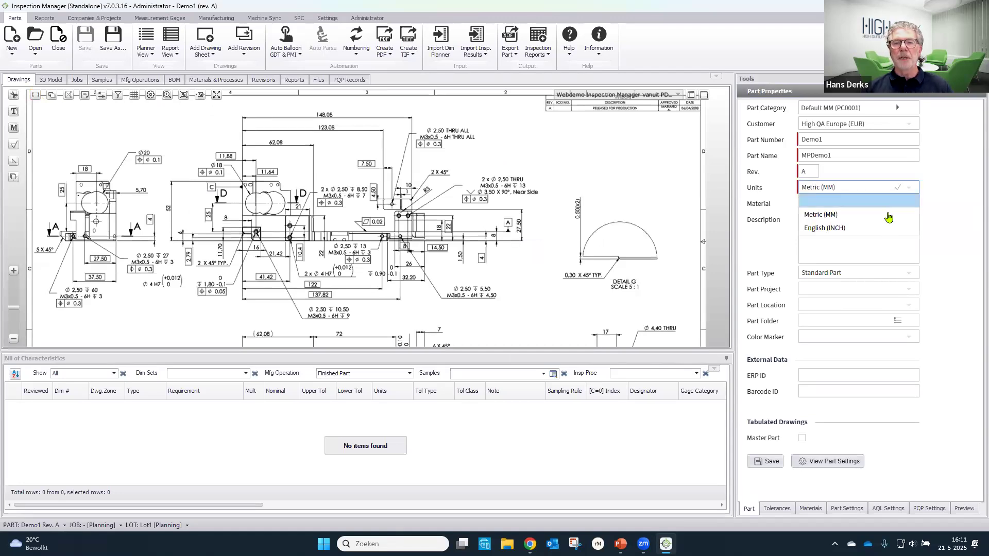
pyautogui.click(964, 207)
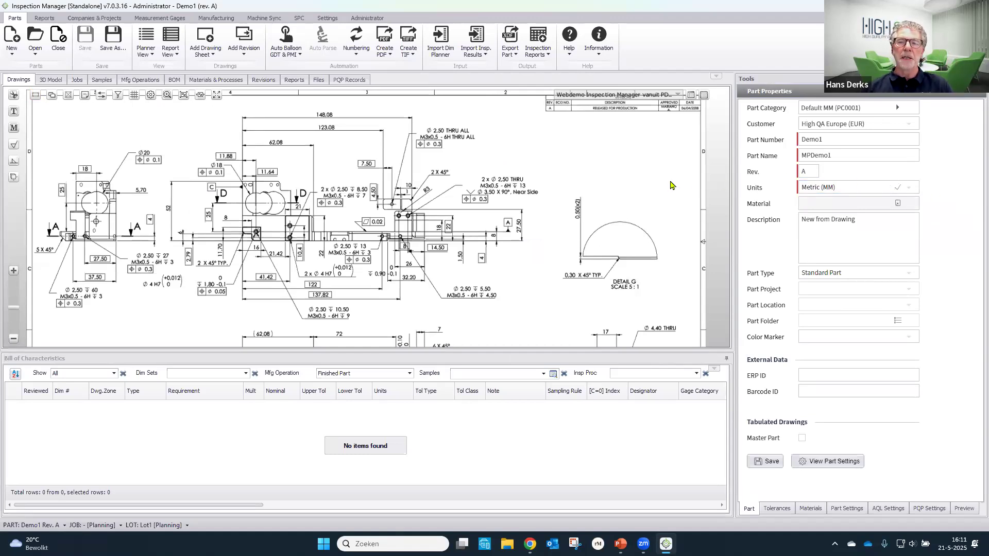
pyautogui.click(908, 188)
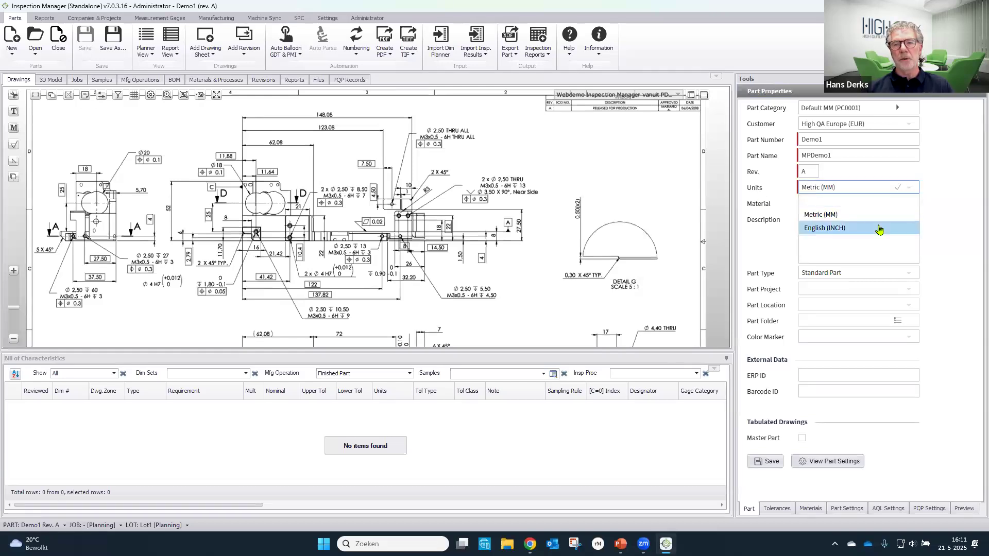
pyautogui.click(961, 228)
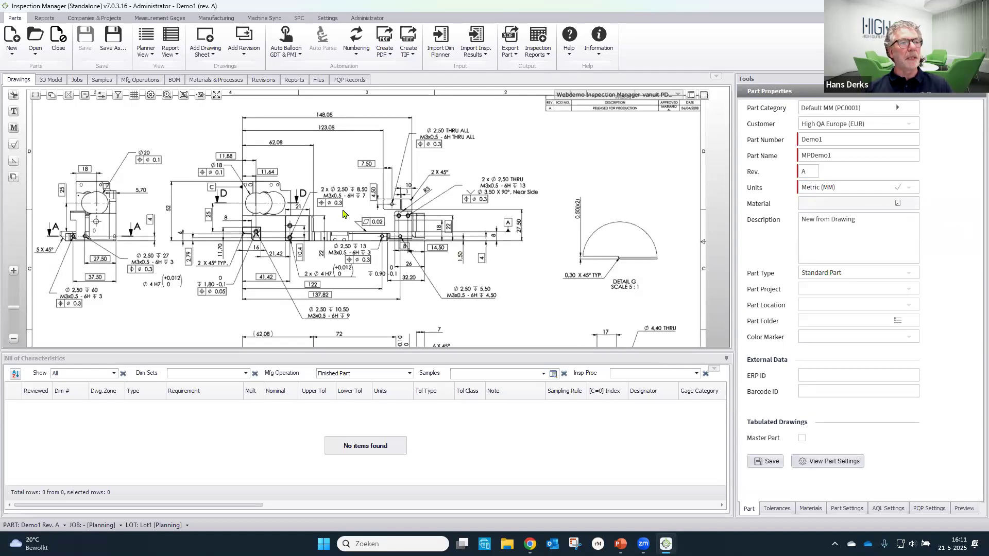
# - Balloon the material text AL 6061 -T6 in the title block to add it to the part's materials
pyautogui.moveTo(216, 134); pyautogui.dragTo(200, 118)
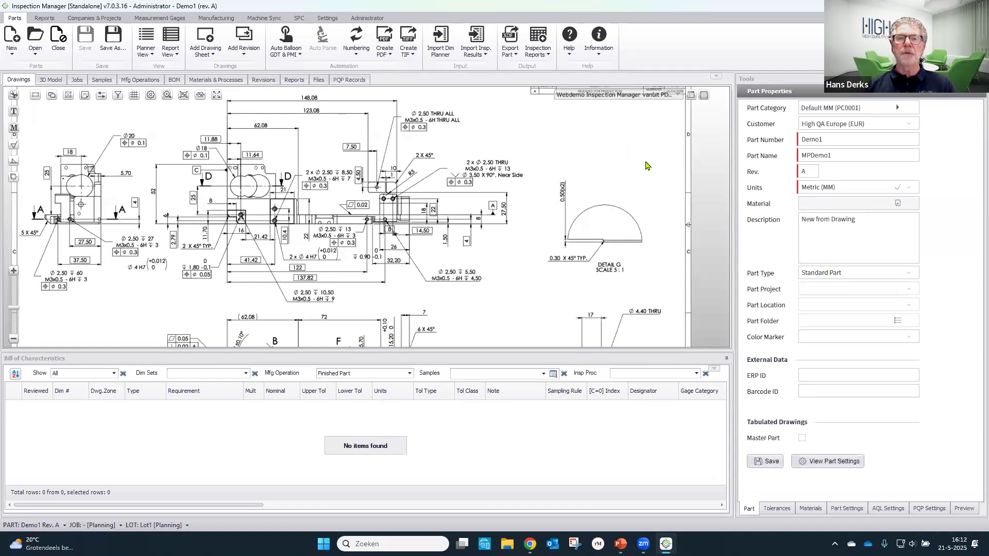
pyautogui.scroll(-3, 510, 278)
pyautogui.moveTo(508, 283); pyautogui.dragTo(479, 159)
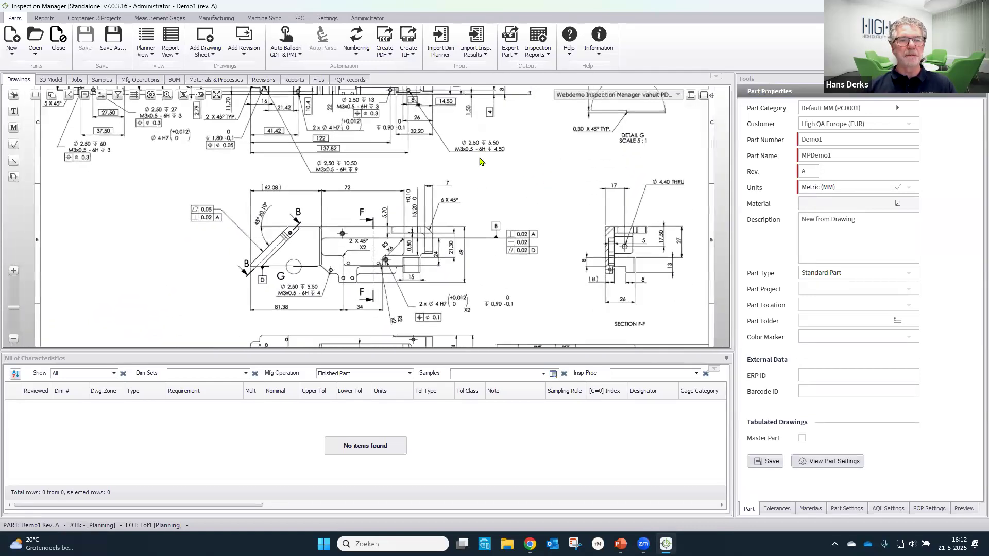
pyautogui.click(14, 129)
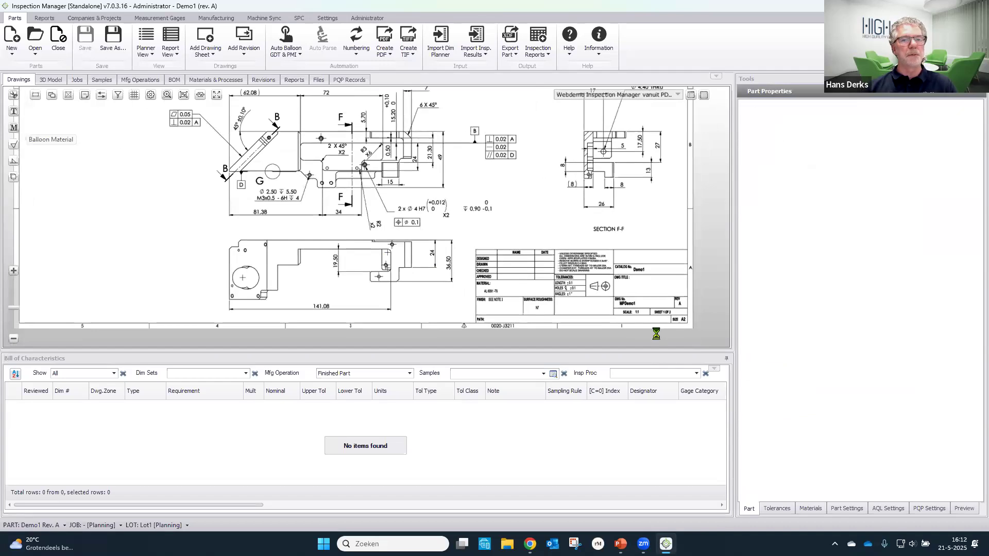
pyautogui.scroll(5, 509, 298)
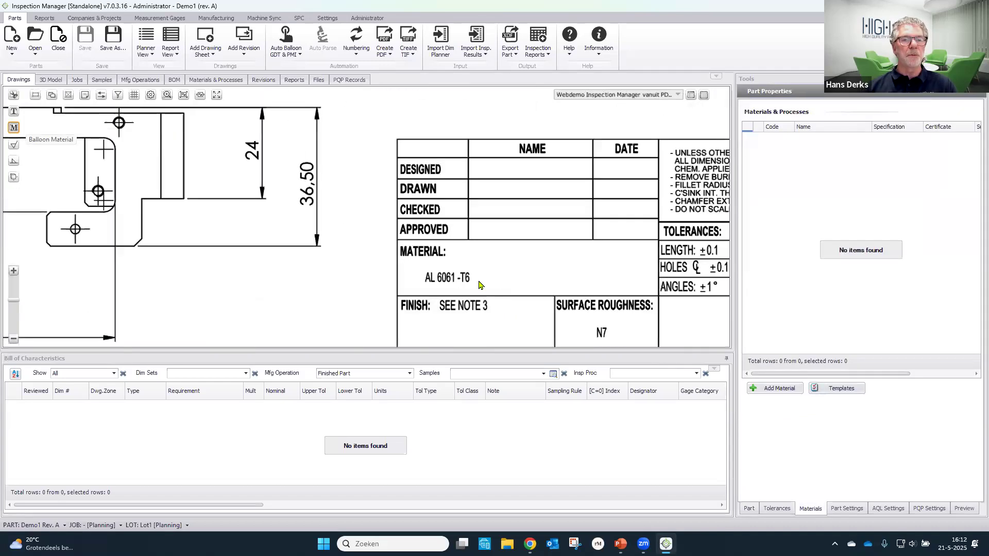
pyautogui.scroll(2, 477, 283)
pyautogui.moveTo(389, 257); pyautogui.dragTo(490, 295)
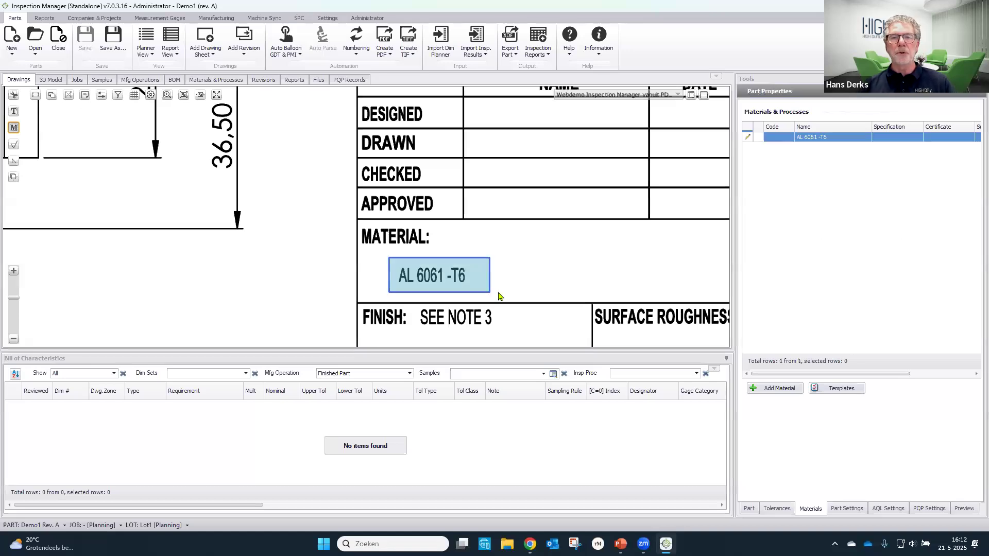
# - Complete the AL 6061 -T6 material details with code 123654, specification number 456987poiu, certificate number poui and supplier High QA Supplier, and save them
pyautogui.click(748, 138)
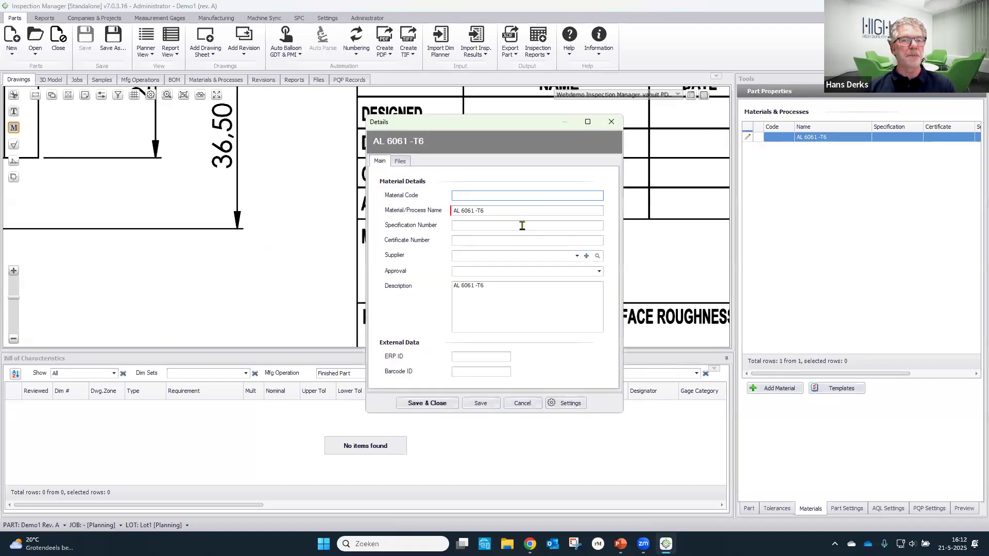
pyautogui.write('123654')
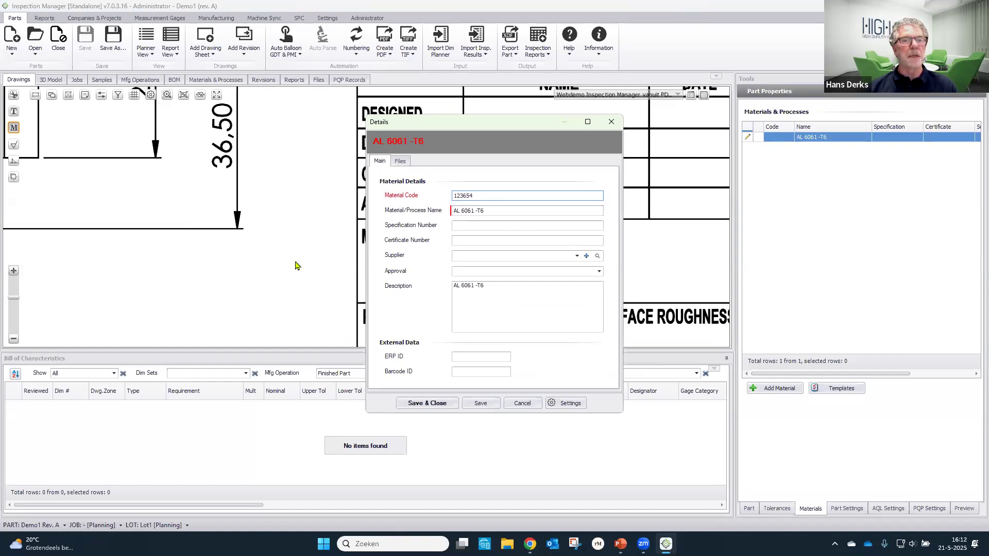
pyautogui.click(470, 225)
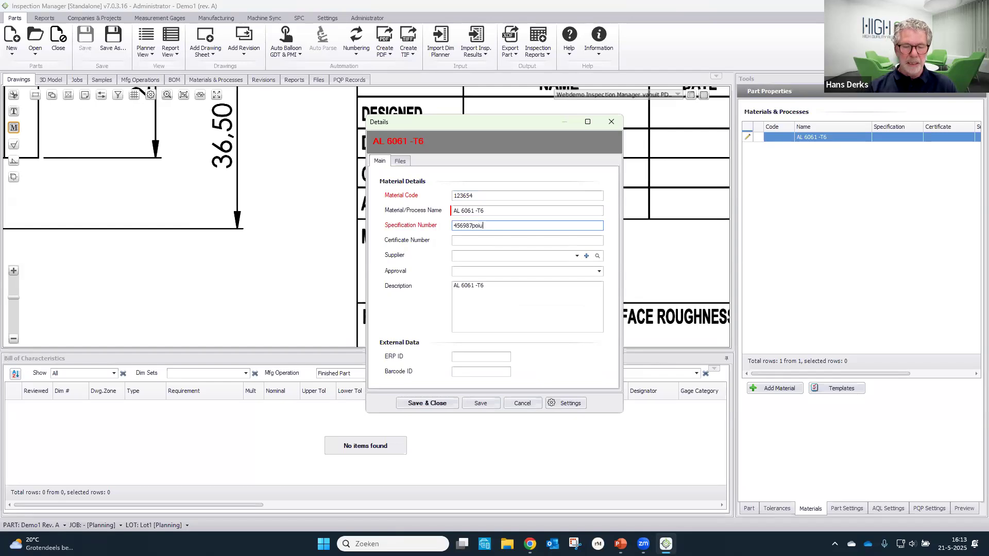
pyautogui.click(499, 241)
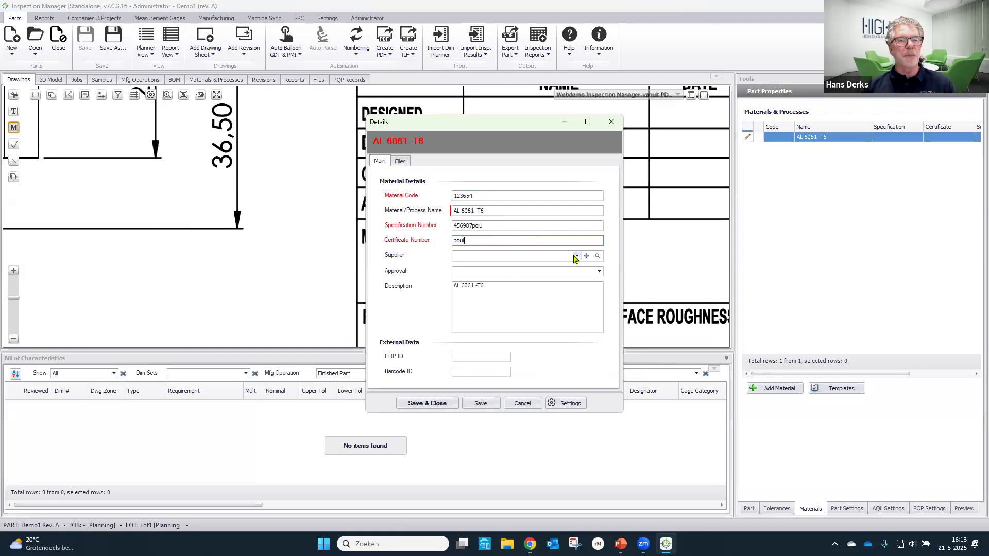
pyautogui.click(575, 256)
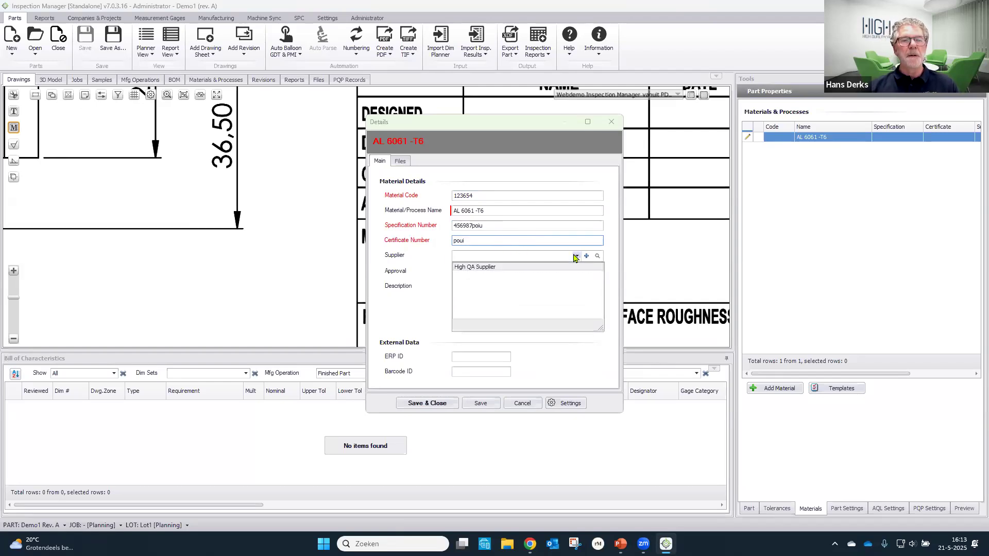
pyautogui.click(548, 268)
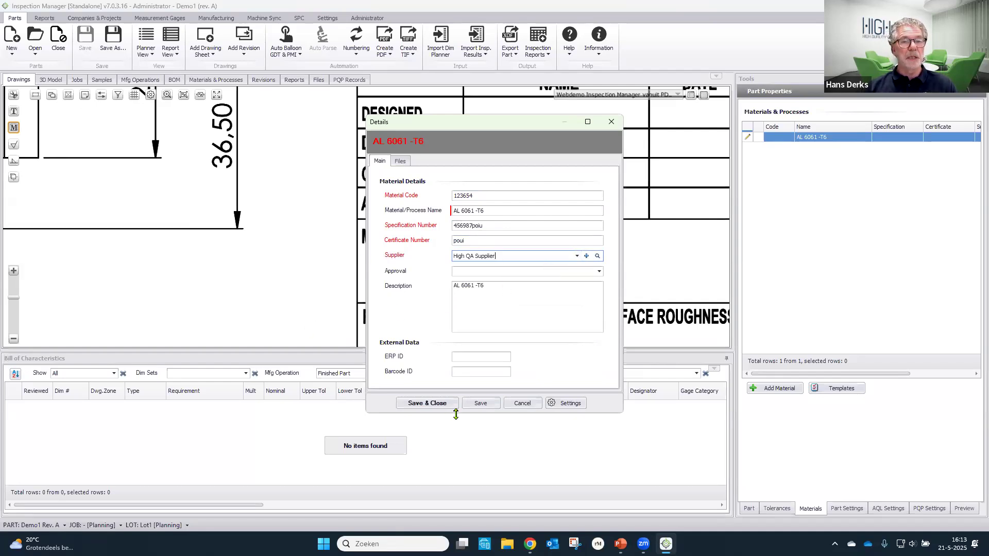
pyautogui.click(479, 404)
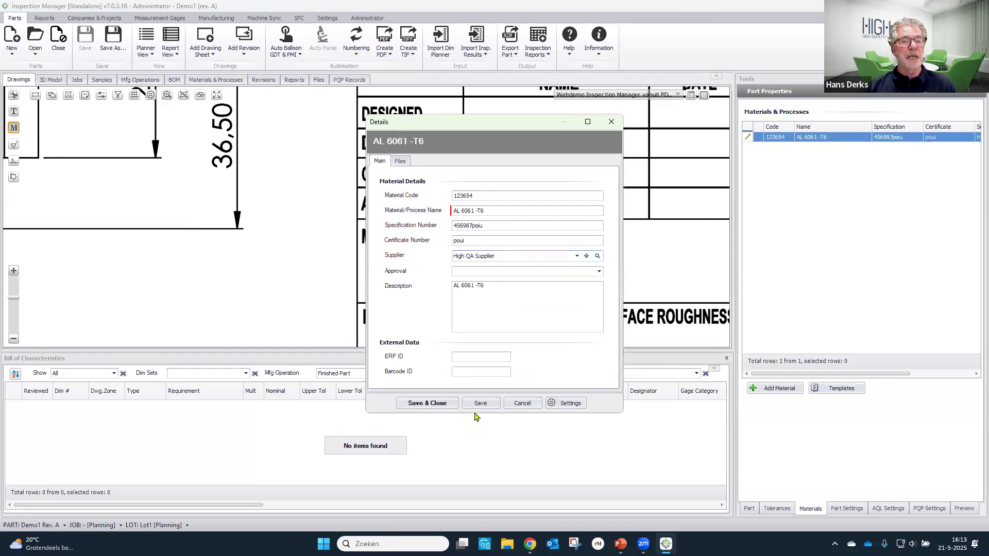
# - Attach the Materiaal Certificaat PNG file to the AL 6061 -T6 material, then save and close its details
pyautogui.click(400, 161)
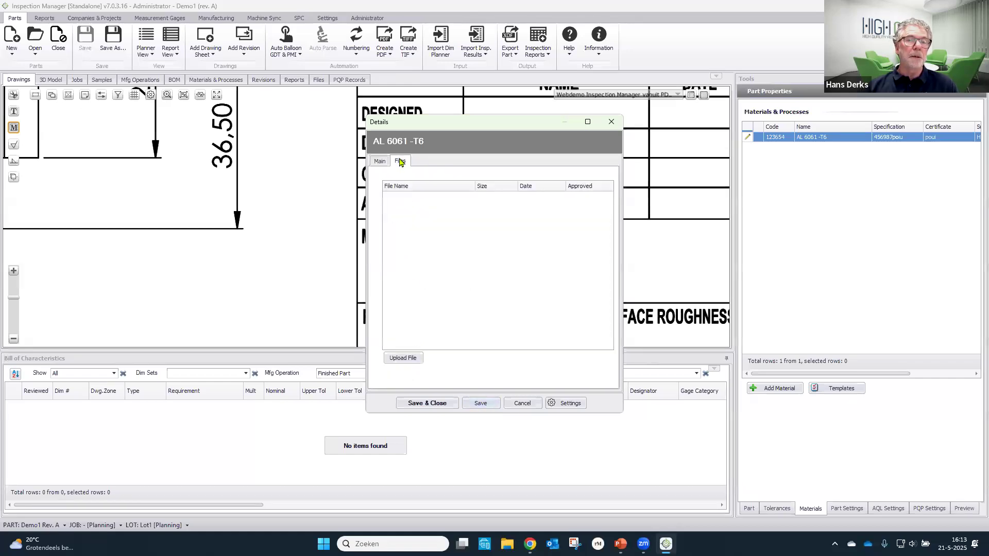
pyautogui.click(403, 358)
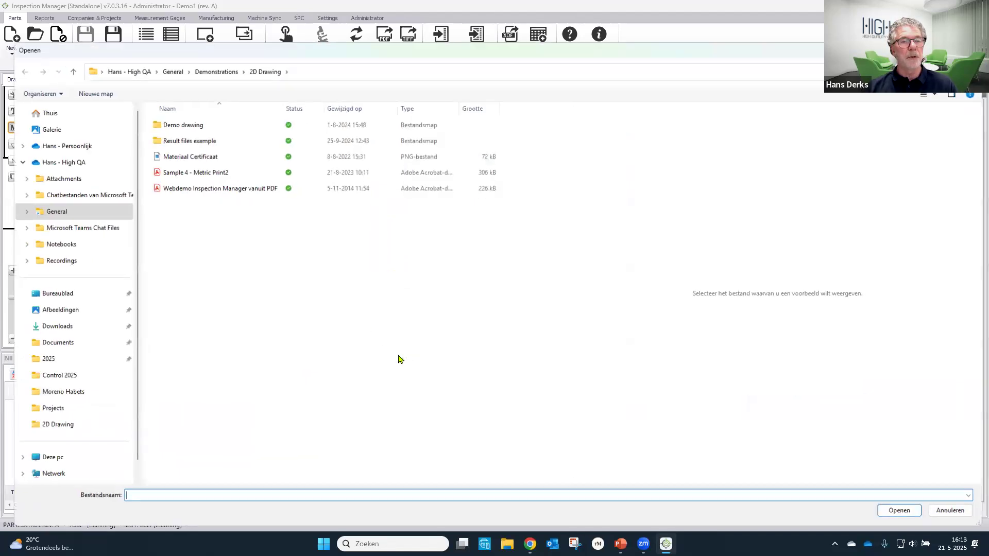
pyautogui.click(213, 158)
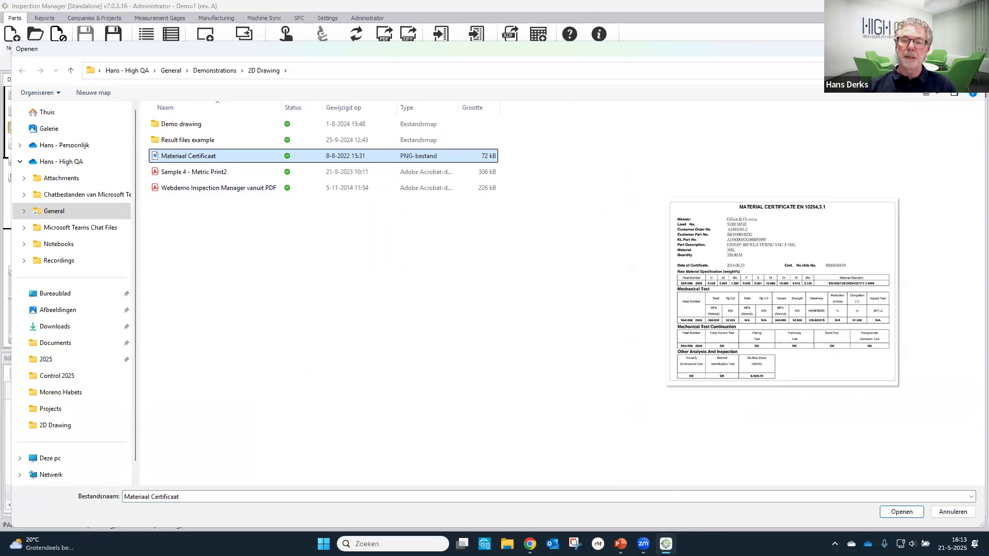
pyautogui.click(901, 512)
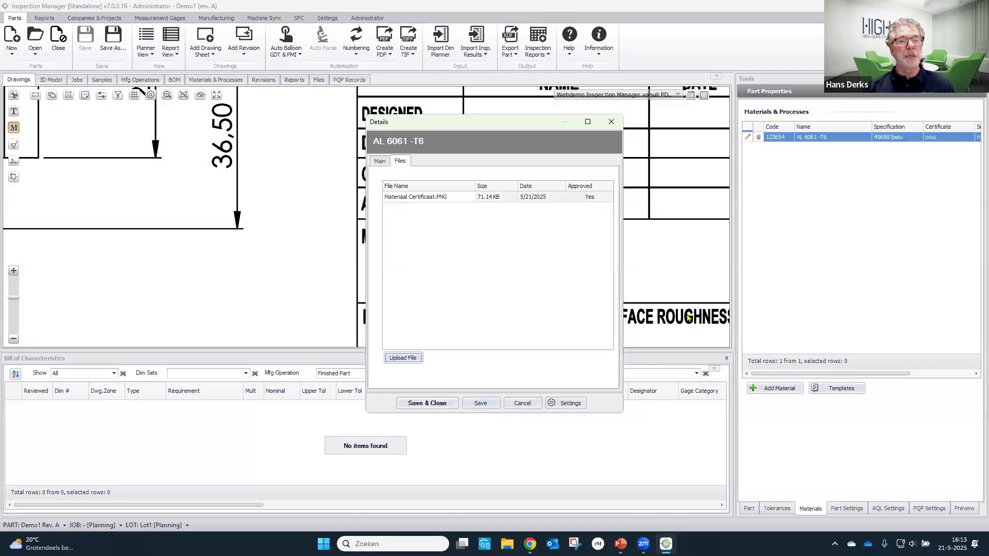
pyautogui.click(444, 406)
pyautogui.moveTo(760, 140)
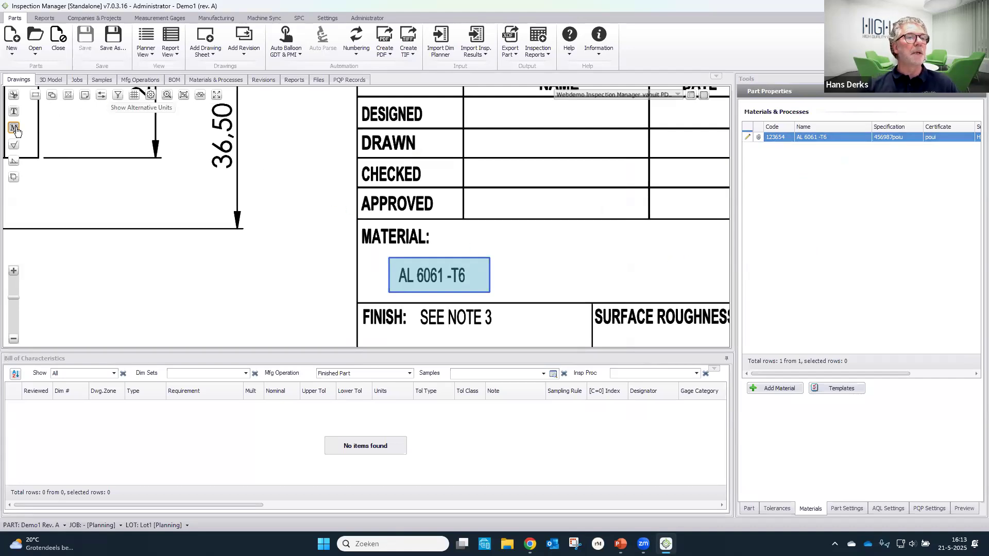
# - Fit the drawing to the view width and examine the range tables offered in the part's general tolerances without changing the selection
pyautogui.click(200, 97)
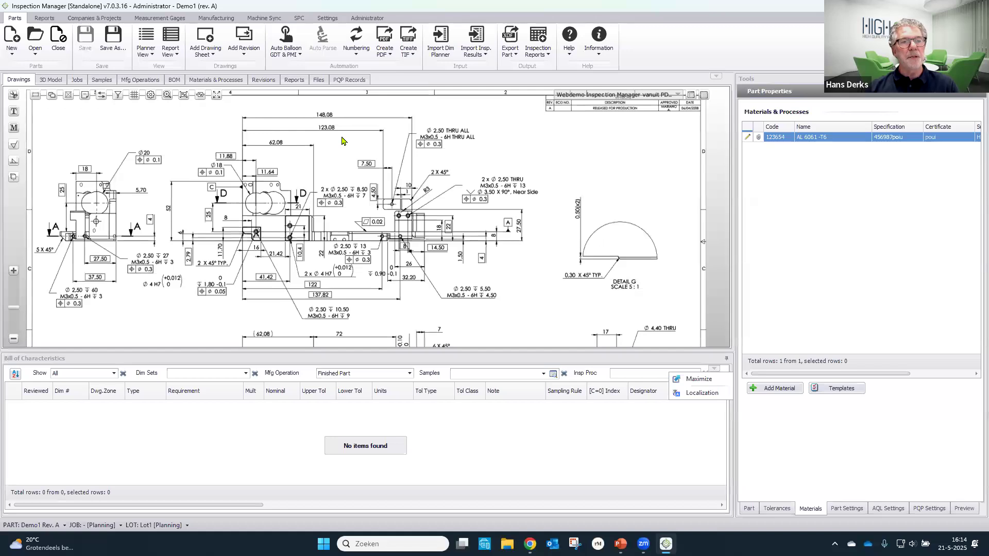
pyautogui.click(777, 509)
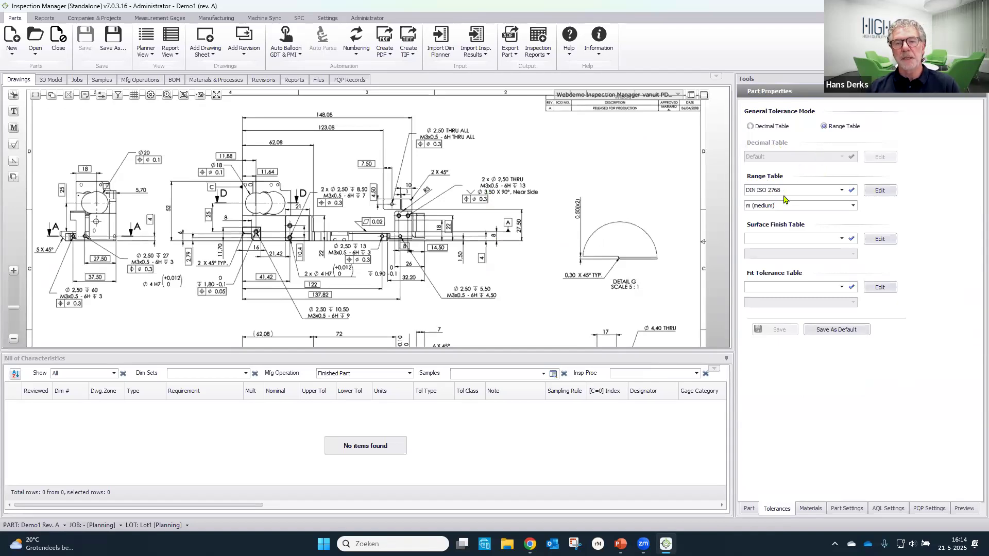
pyautogui.click(842, 192)
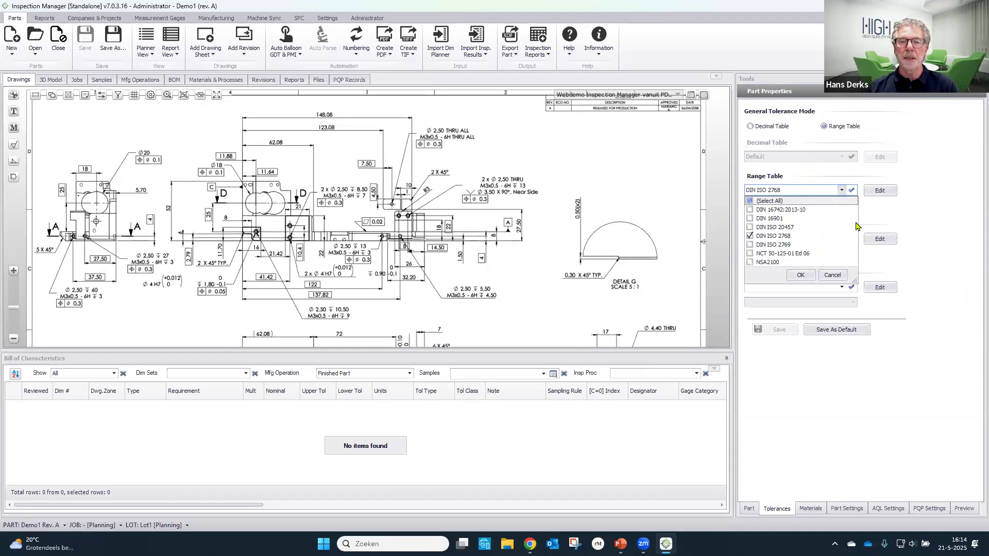
pyautogui.click(927, 233)
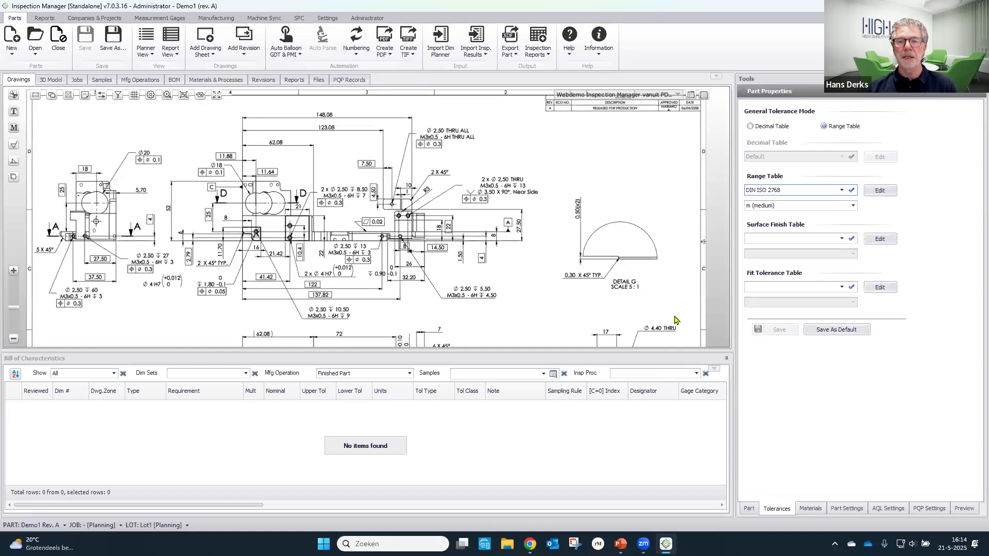
# - Set the part's fit tolerance table to ISO 286-2 with all of its tolerance classes included, and save the tolerance settings
pyautogui.click(837, 292)
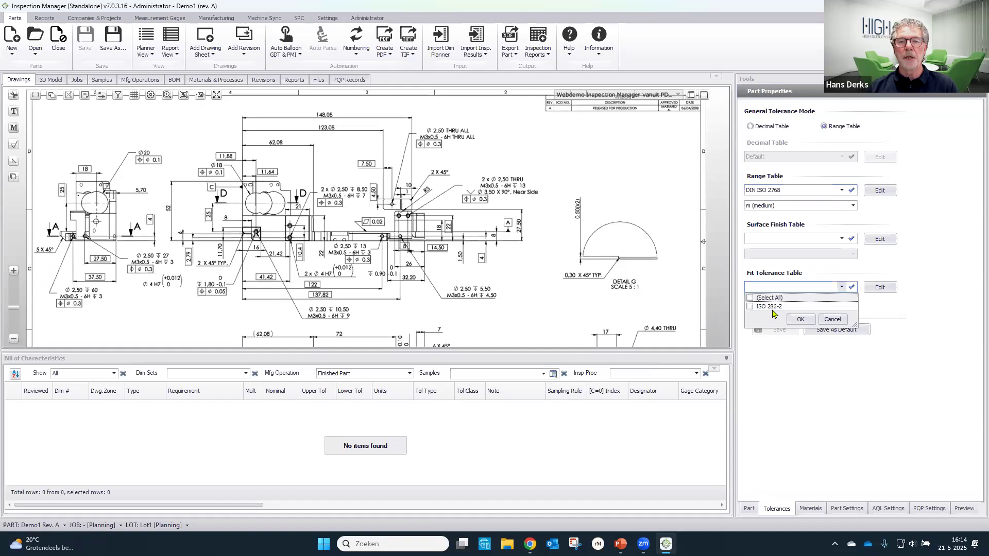
pyautogui.click(772, 308)
pyautogui.click(800, 320)
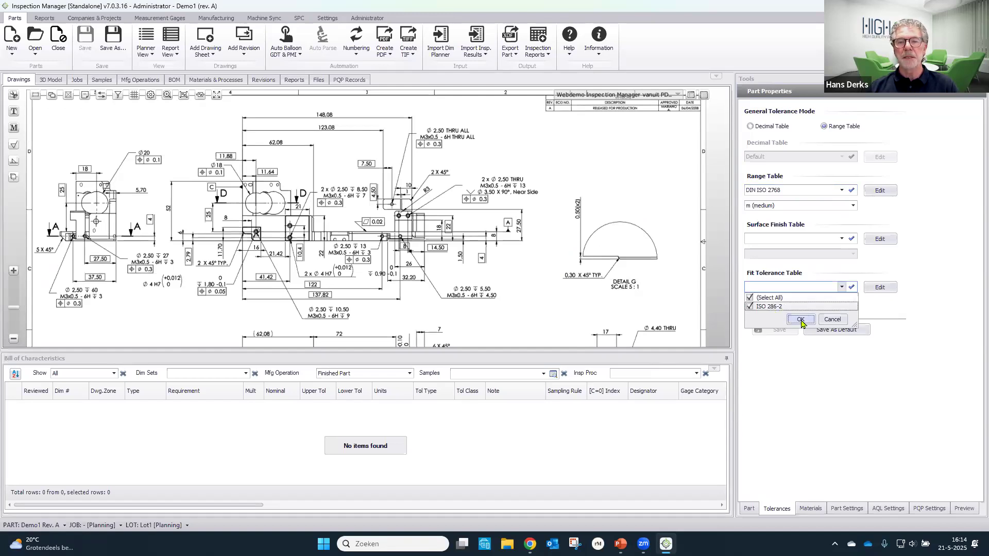
pyautogui.click(853, 303)
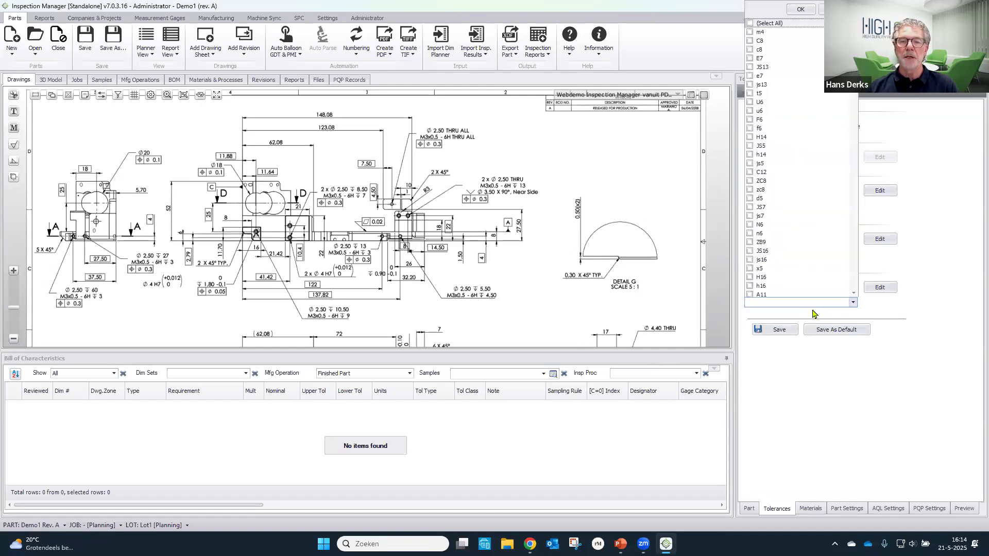
pyautogui.click(800, 10)
pyautogui.click(783, 334)
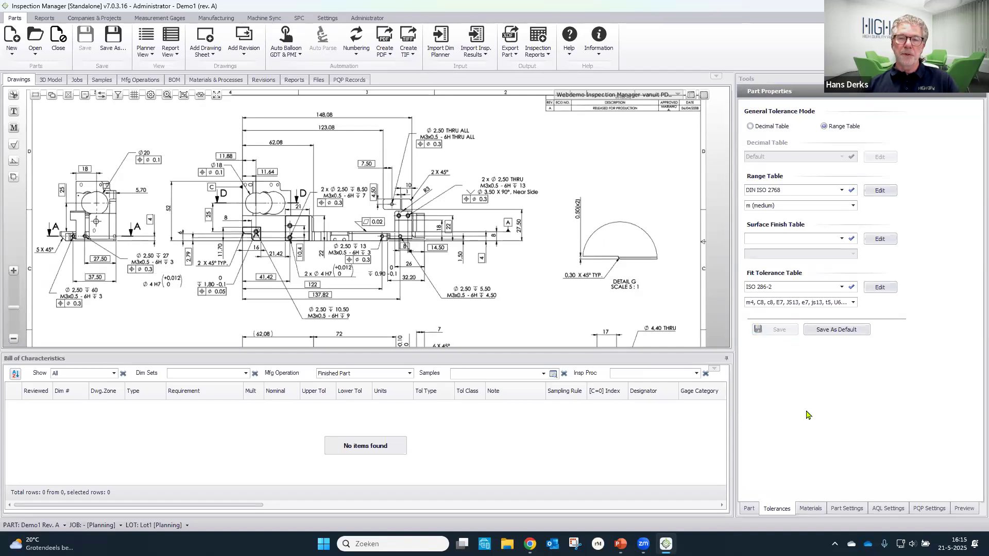
# - Auto balloon the current drawing page with the title block ignored and the Default OCR profile, and dismiss the summary
pyautogui.click(750, 509)
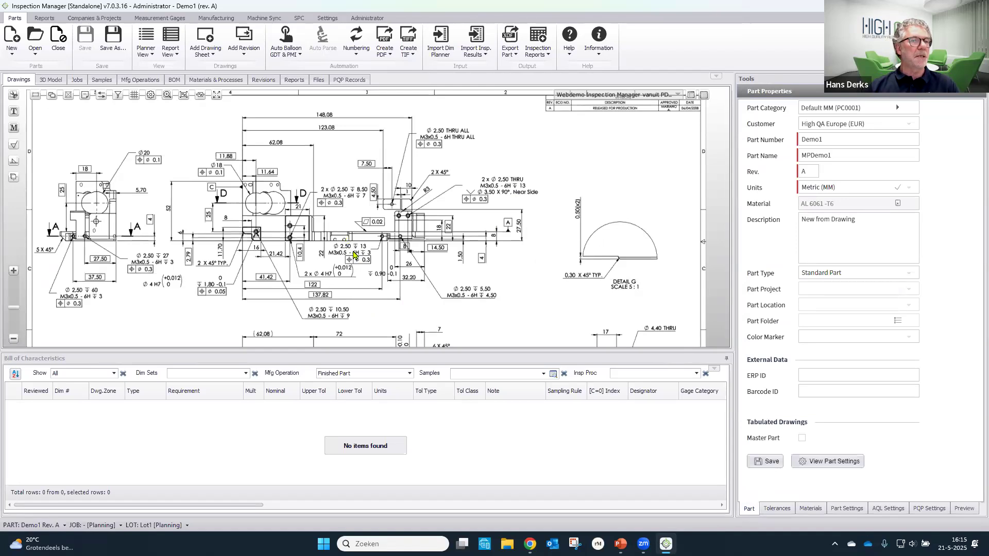
pyautogui.click(290, 39)
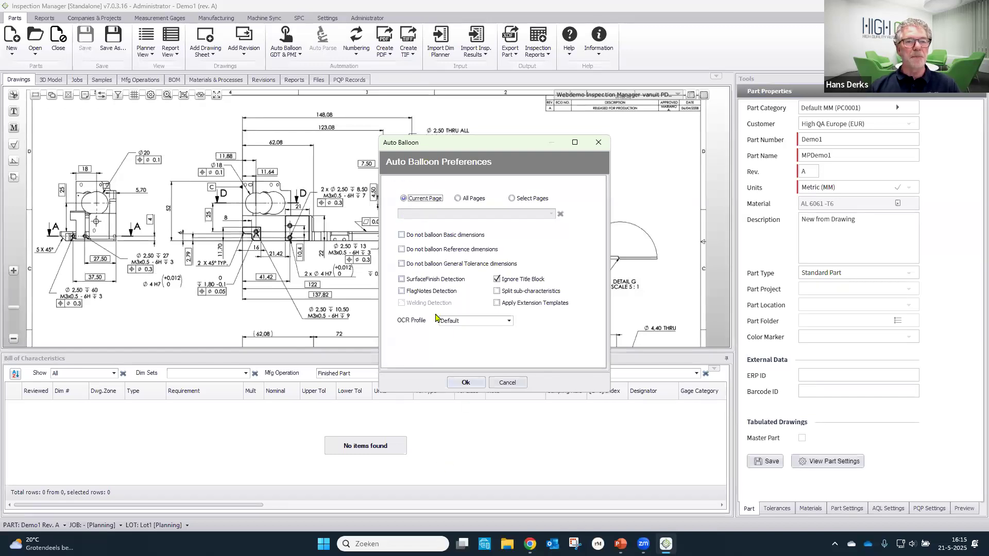
pyautogui.click(463, 384)
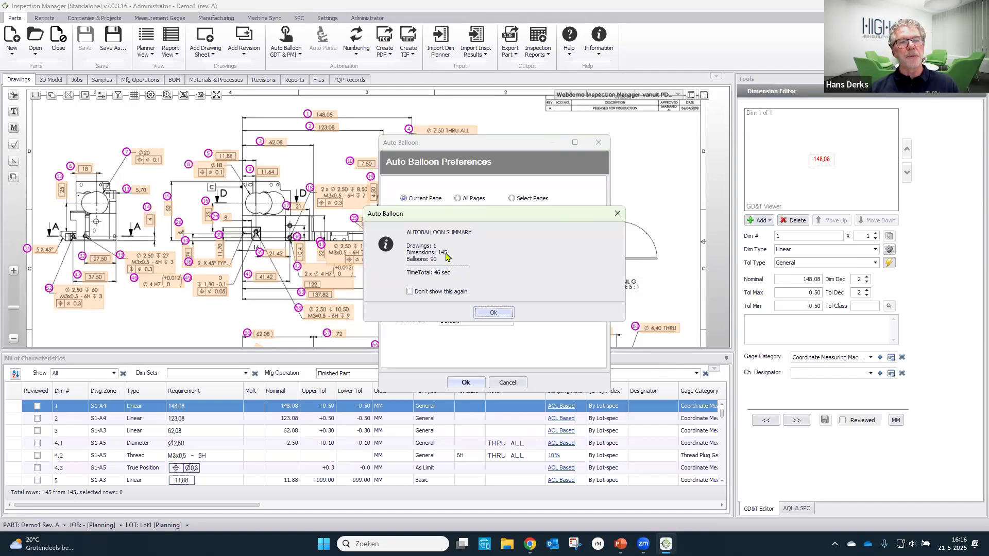
pyautogui.click(494, 313)
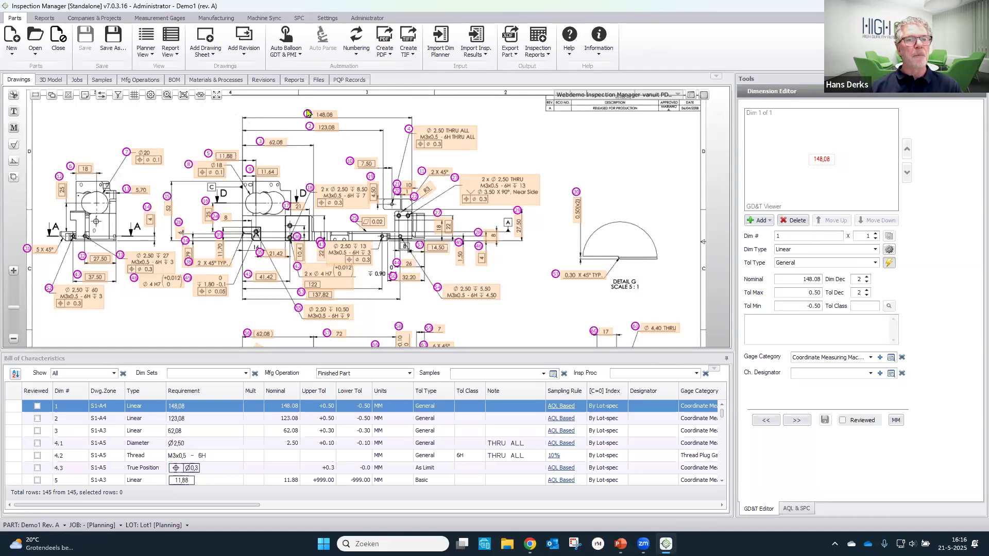
# - Examine balloon 1 up close and go through each characteristic of balloon 18, from the hole diameter to the true position
pyautogui.scroll(5, 307, 113)
pyautogui.moveTo(401, 108); pyautogui.dragTo(361, 179)
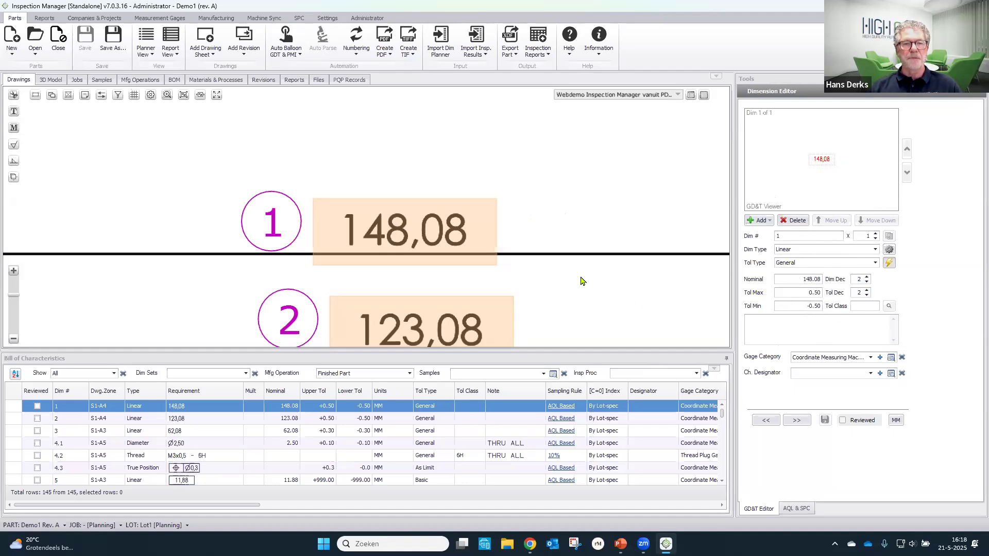
pyautogui.scroll(-3, 571, 275)
pyautogui.moveTo(571, 275); pyautogui.dragTo(540, 124)
pyautogui.moveTo(536, 262); pyautogui.dragTo(562, 155)
pyautogui.scroll(-2, 544, 190)
pyautogui.moveTo(520, 225); pyautogui.dragTo(503, 173)
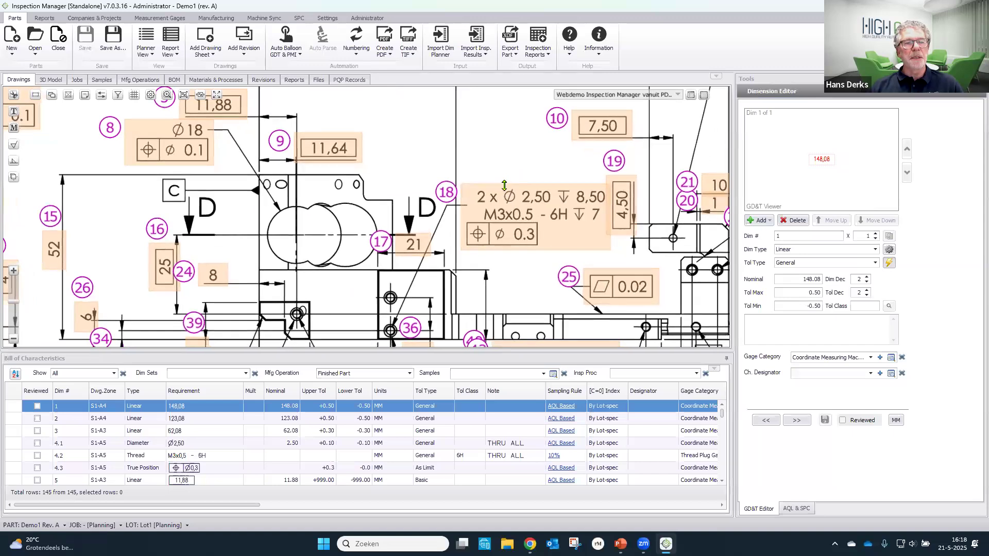
pyautogui.click(518, 210)
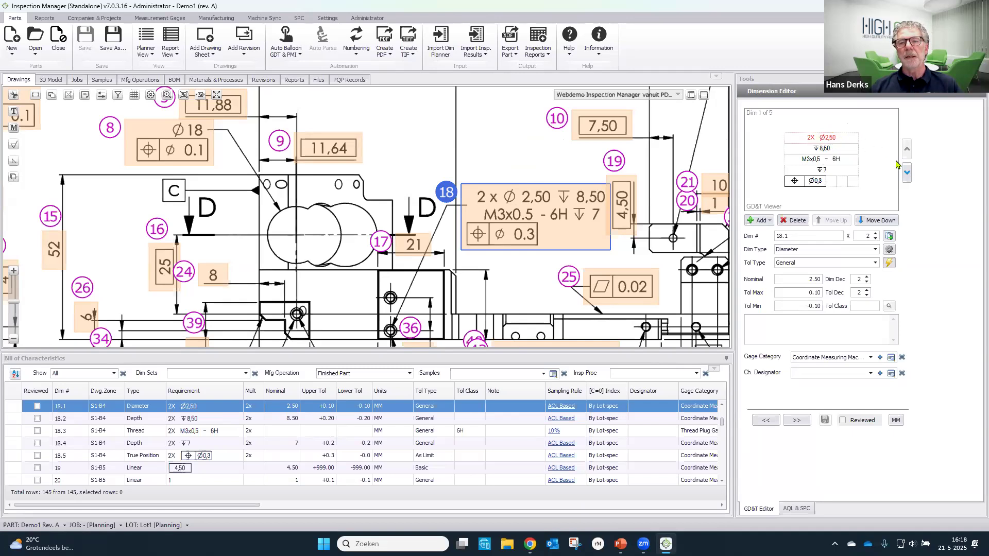
pyautogui.click(907, 178)
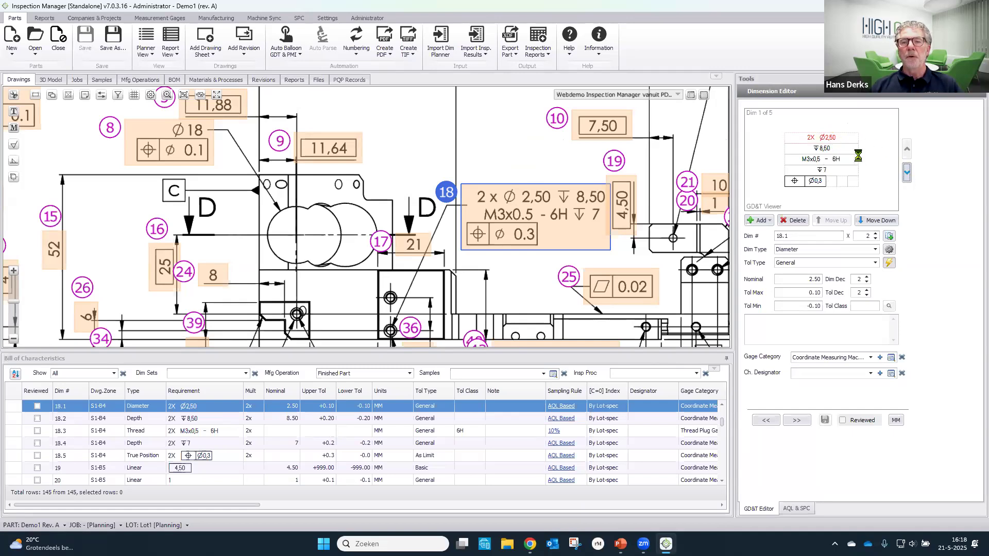
pyautogui.click(908, 178)
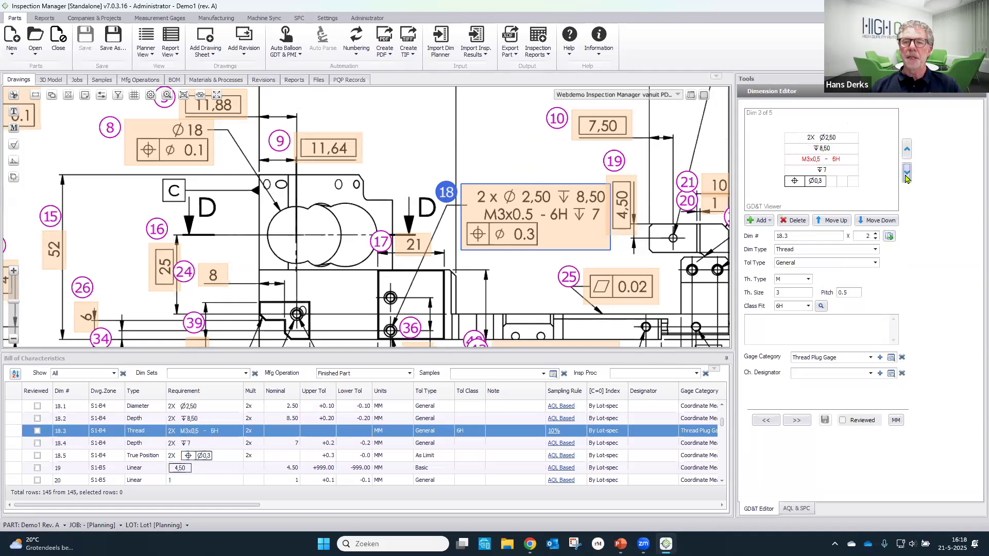
pyautogui.click(908, 178)
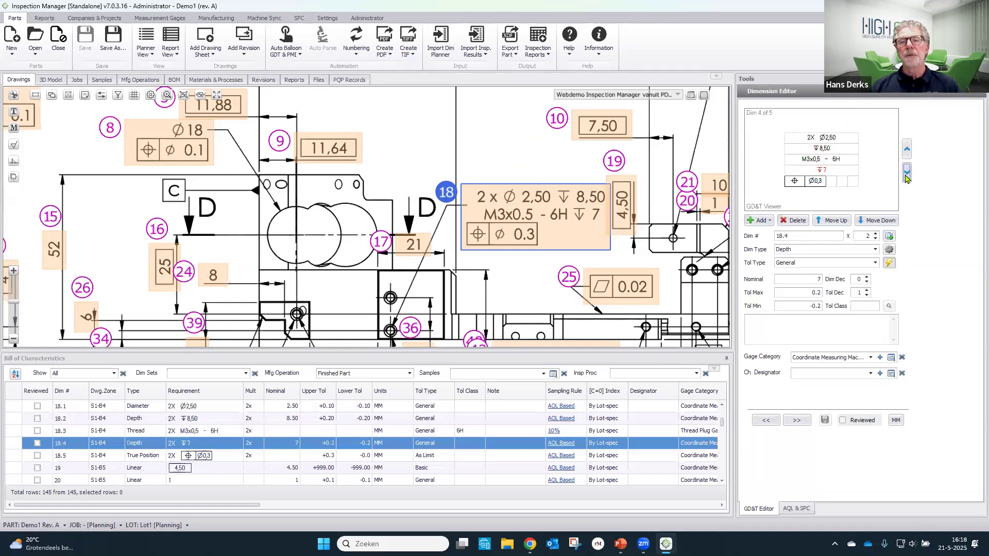
pyautogui.click(908, 178)
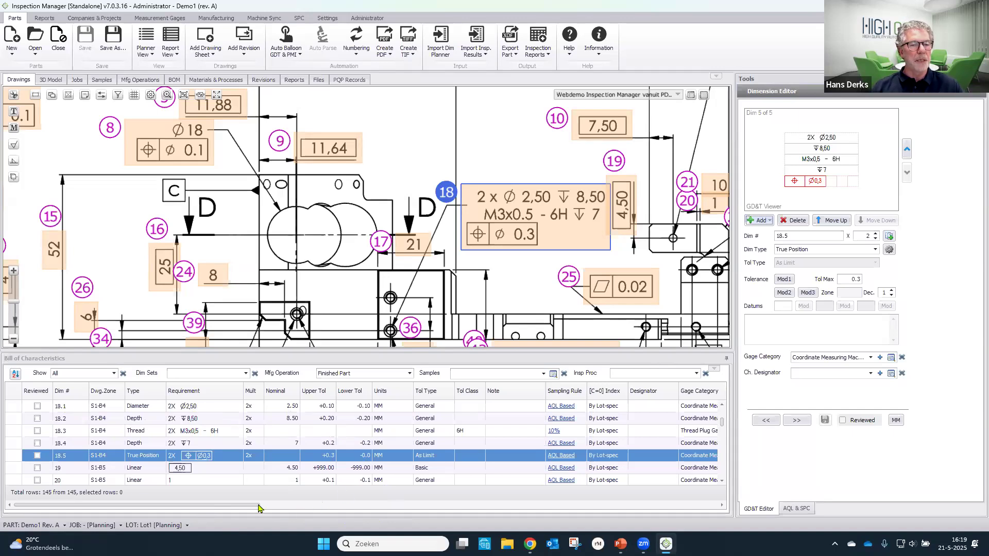
# - Multiply the 2x threaded-hole callout of balloon 18 into separate dimensions for each hole
pyautogui.moveTo(253, 509); pyautogui.dragTo(199, 521)
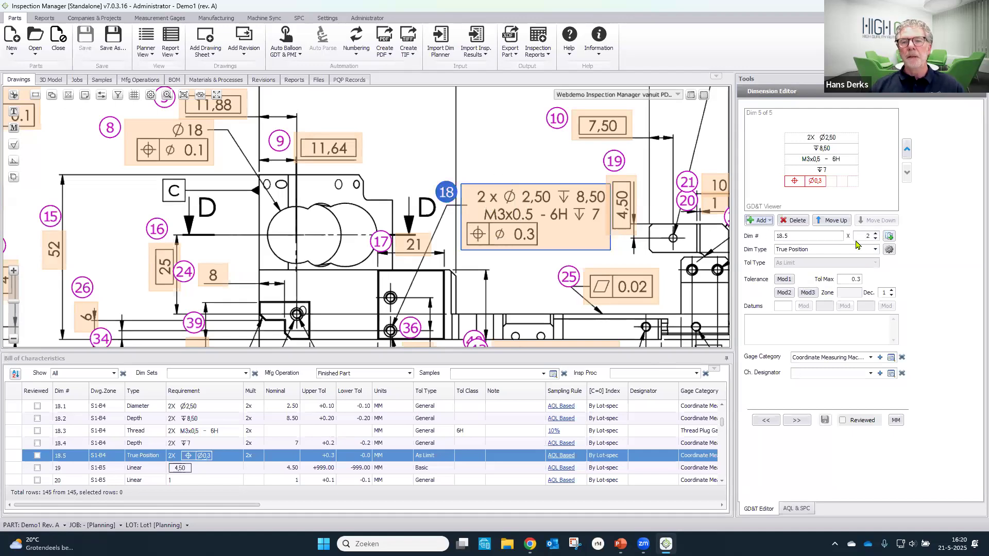
pyautogui.press('ctrl')
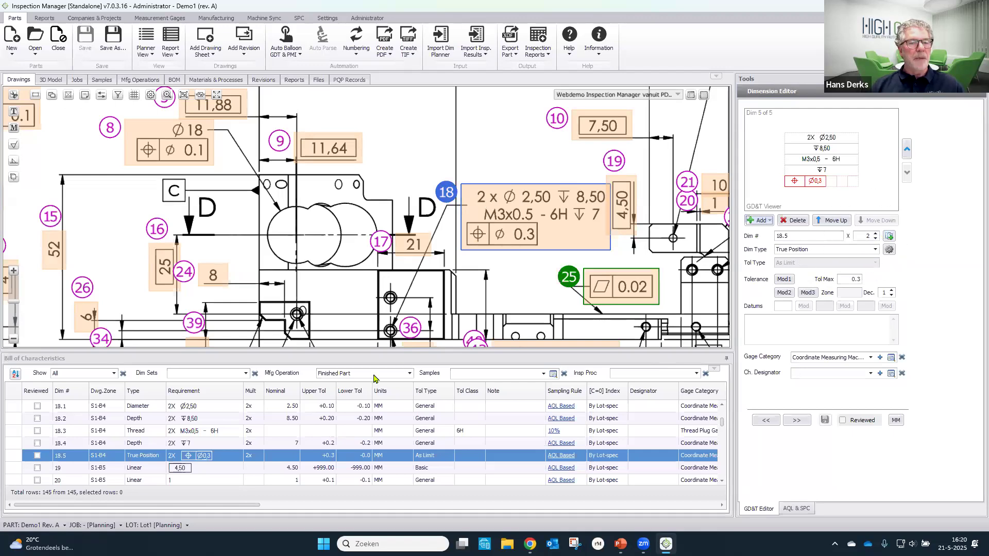
pyautogui.press('ctrl')
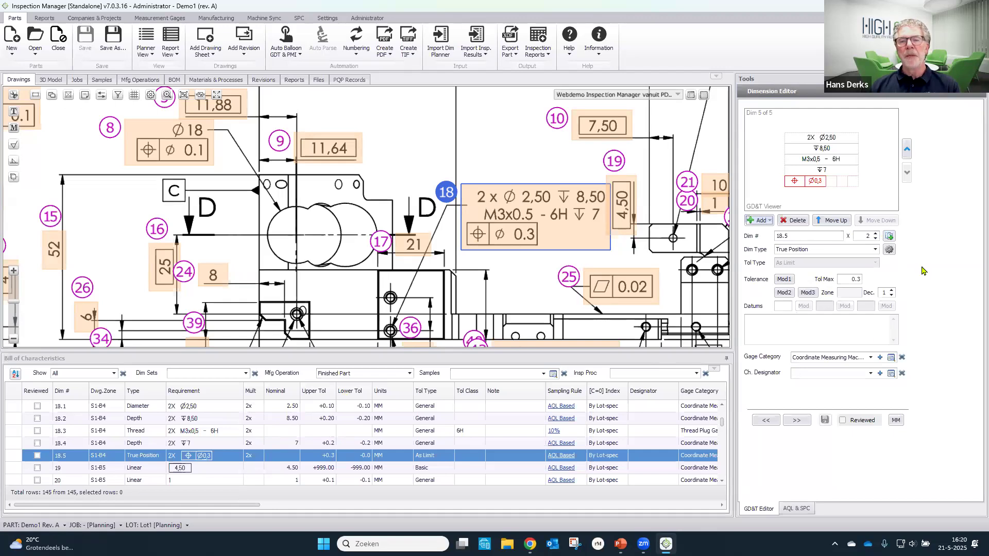
pyautogui.click(889, 237)
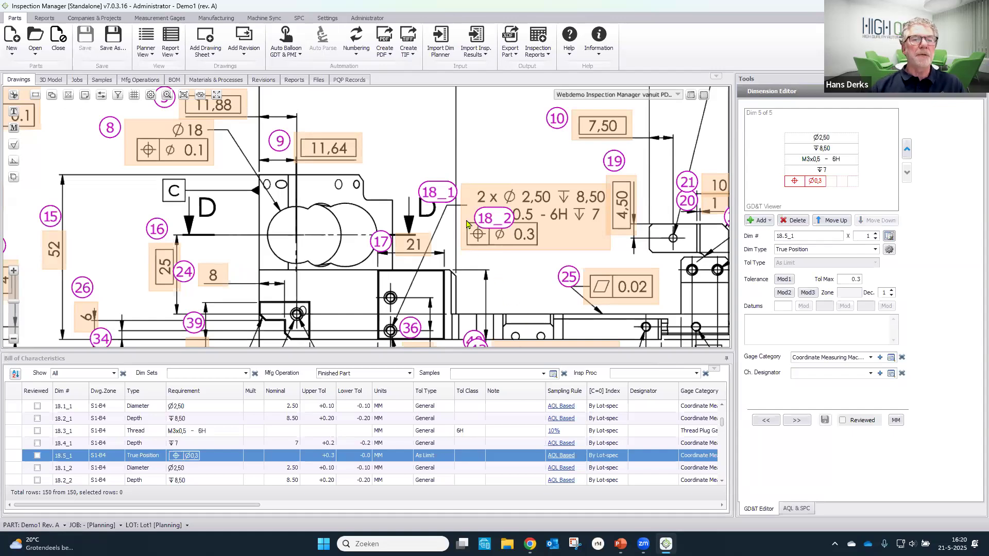
# - Move balloons 18_1 and 18_2 away from the callout, next to the two threaded holes they belong to
pyautogui.moveTo(441, 197); pyautogui.dragTo(324, 338)
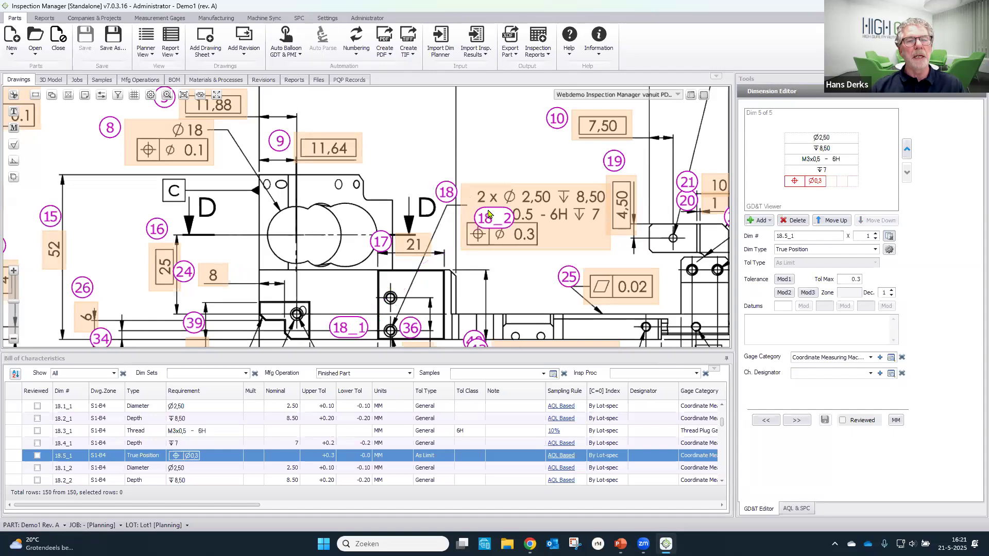
pyautogui.moveTo(496, 217); pyautogui.dragTo(348, 292)
pyautogui.click(348, 292)
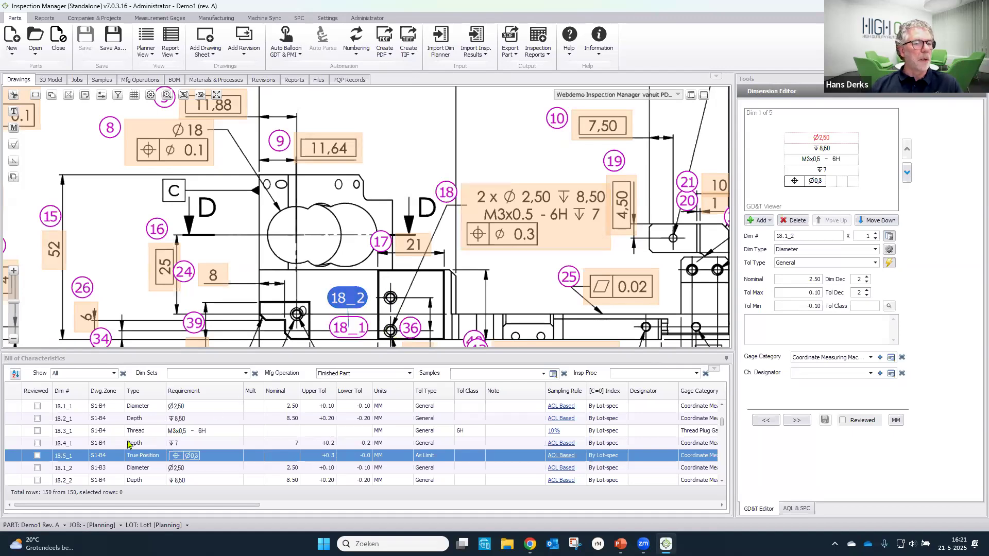
# - Examine the rows of 18_1 and 18_2 in the bill of characteristics and look over the whole ballooned drawing
pyautogui.scroll(-3, 129, 444)
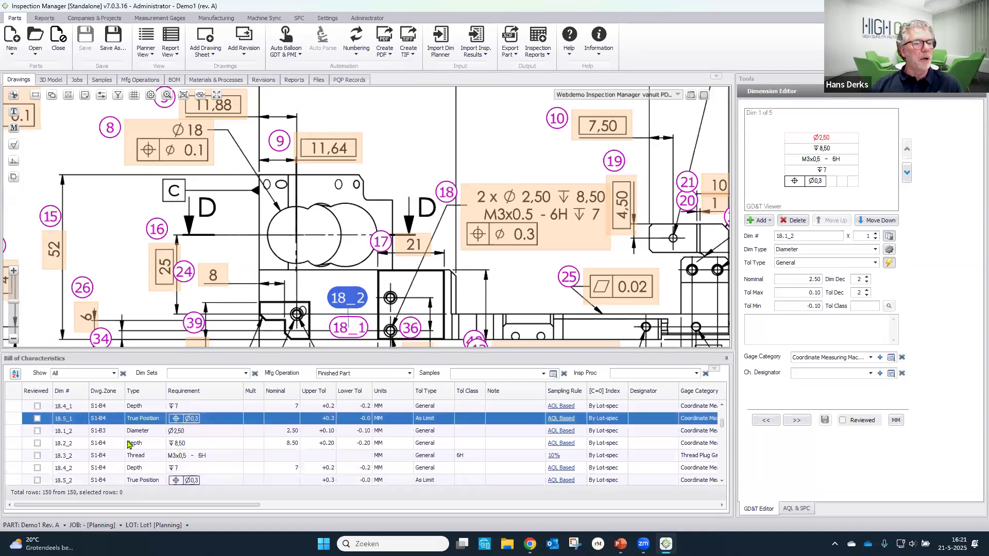
pyautogui.scroll(-1, 129, 444)
pyautogui.scroll(4, 129, 444)
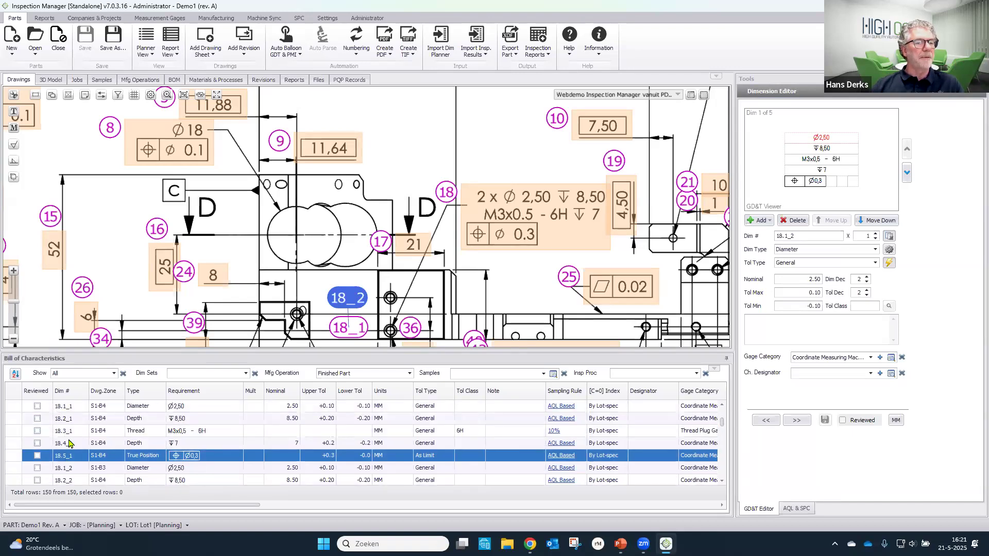
pyautogui.scroll(-2, 72, 469)
pyautogui.scroll(-2, 71, 468)
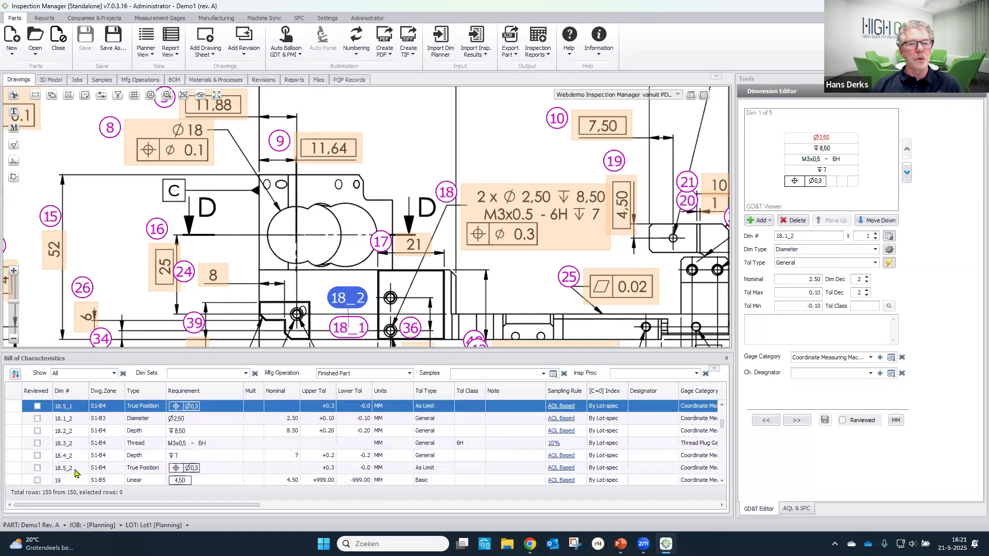
pyautogui.scroll(4, 75, 471)
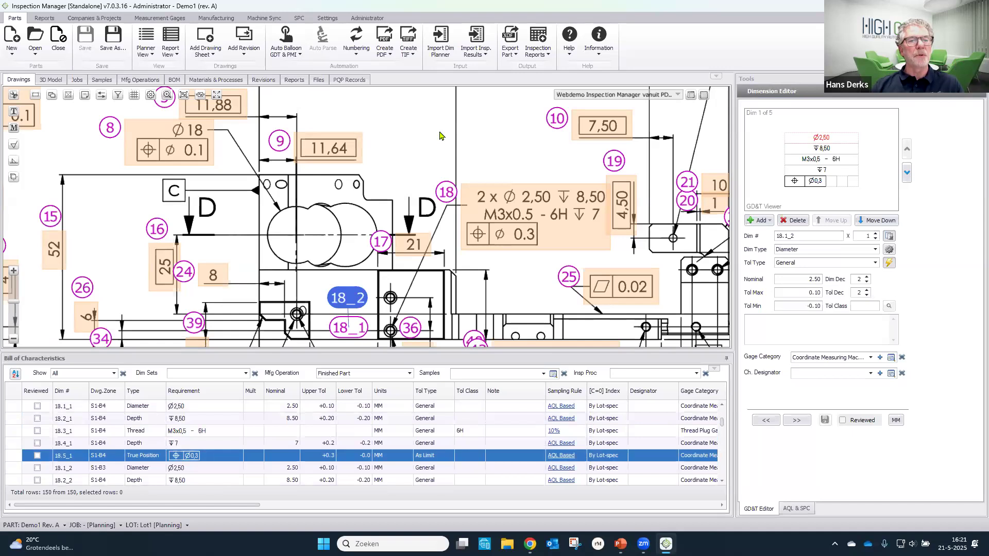
pyautogui.scroll(-5, 439, 136)
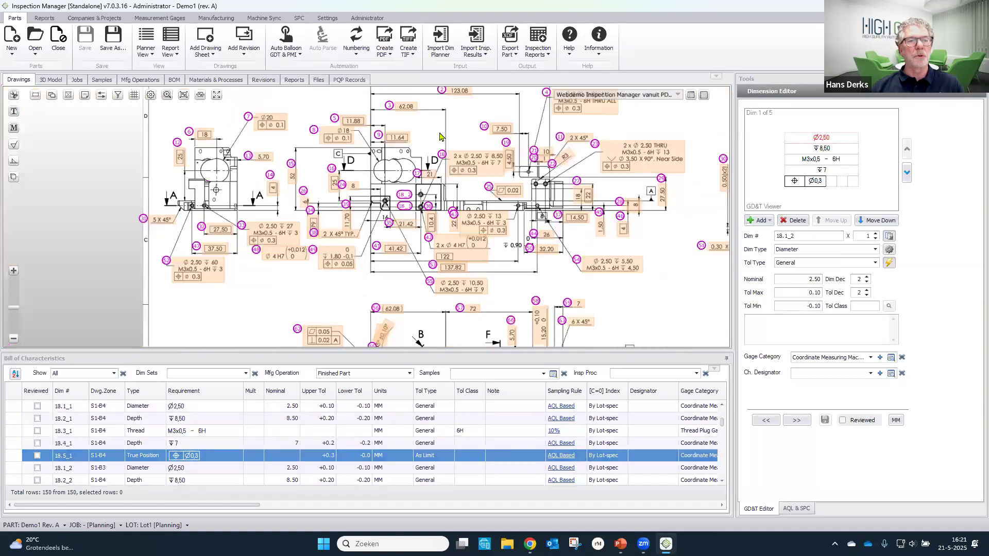
pyautogui.moveTo(444, 177); pyautogui.dragTo(331, 182)
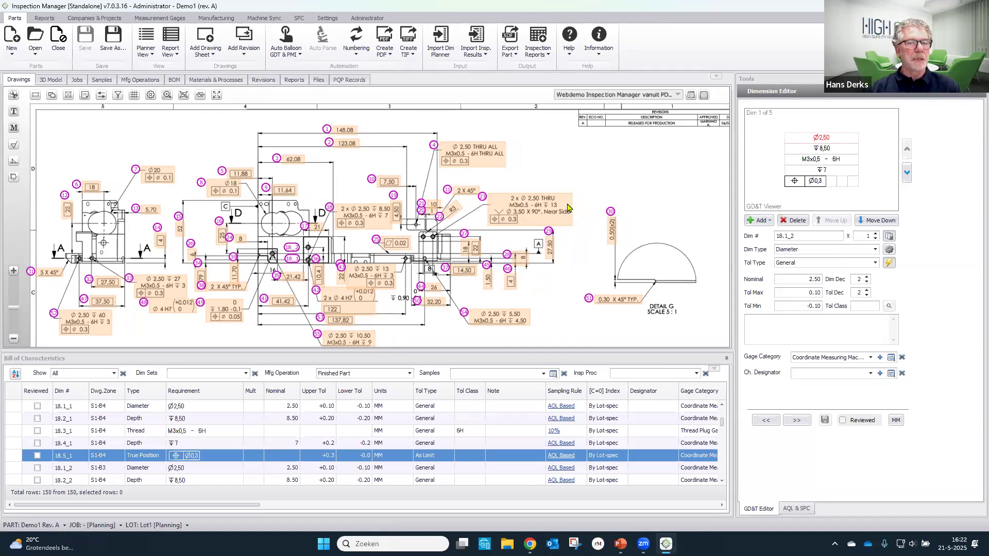
pyautogui.scroll(-1, 562, 208)
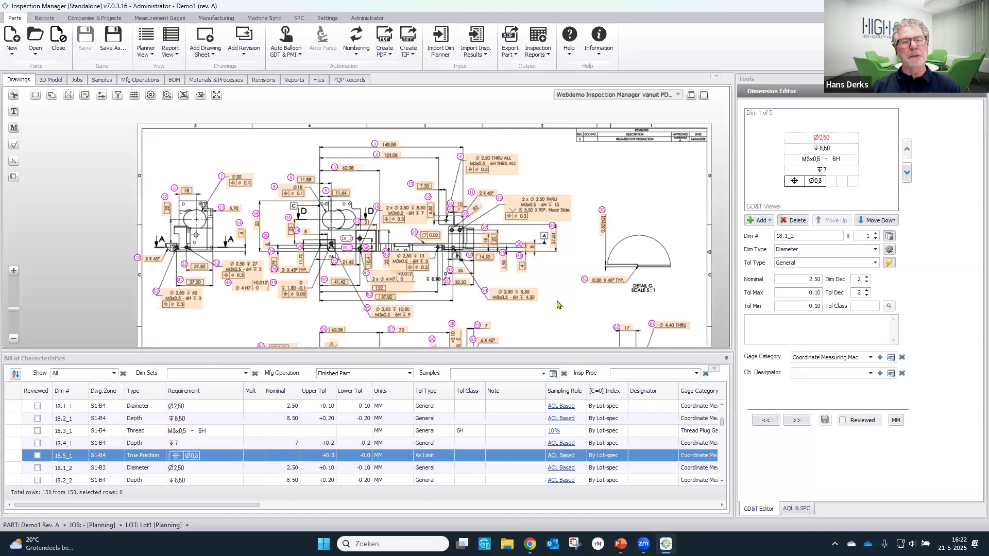
pyautogui.moveTo(530, 291); pyautogui.dragTo(521, 285)
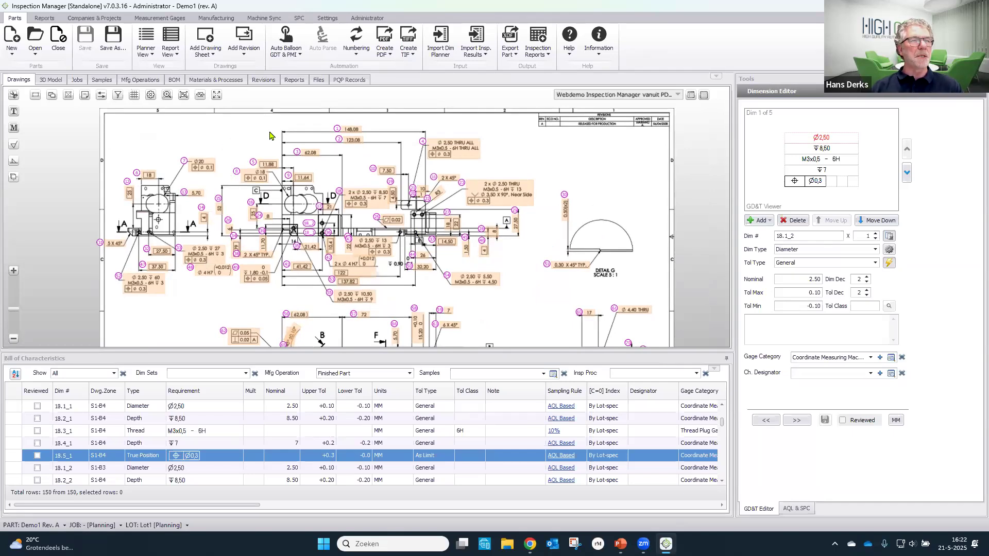
# - Hide the ballooned dimensions on the drawing and check the main view for dimensions that were not captured
pyautogui.click(52, 98)
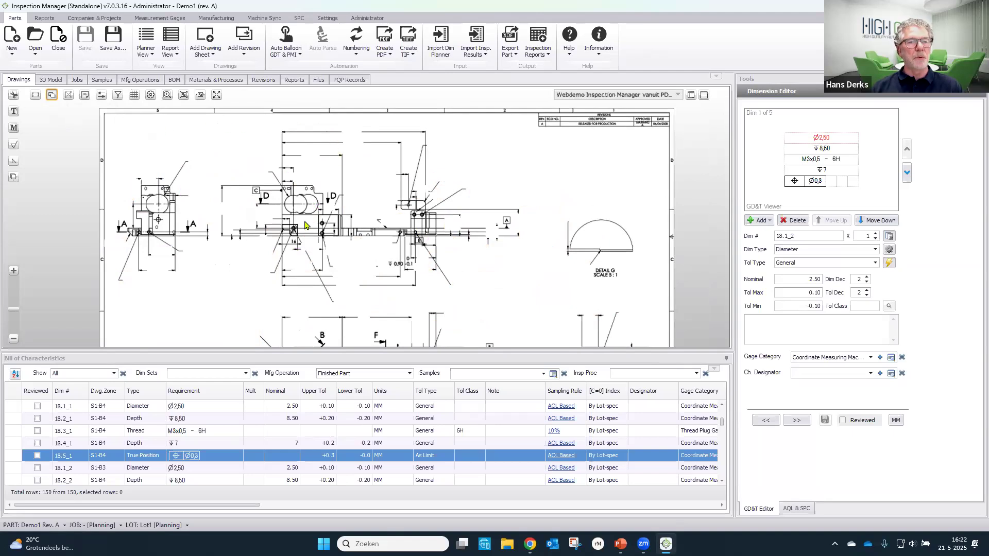
pyautogui.scroll(1, 287, 257)
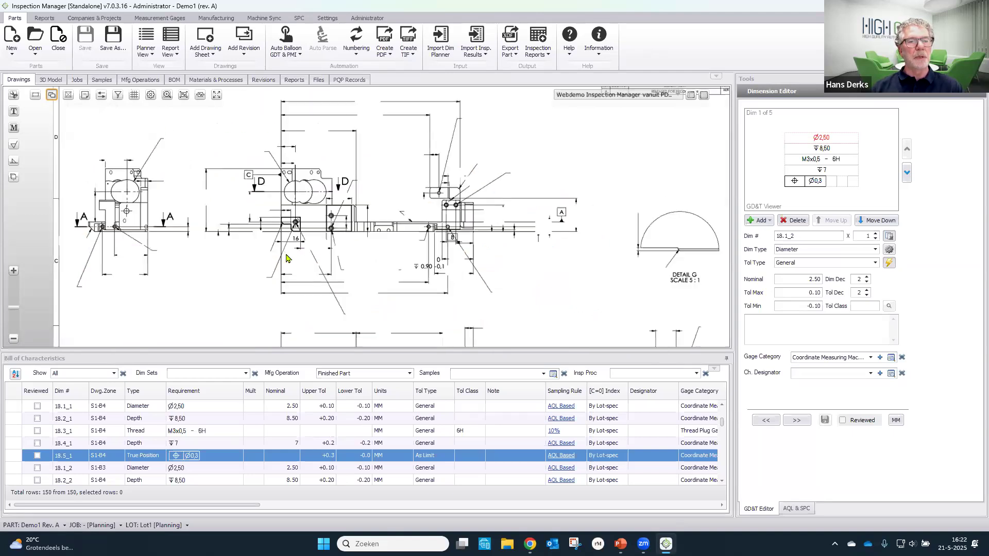
pyautogui.scroll(2, 287, 257)
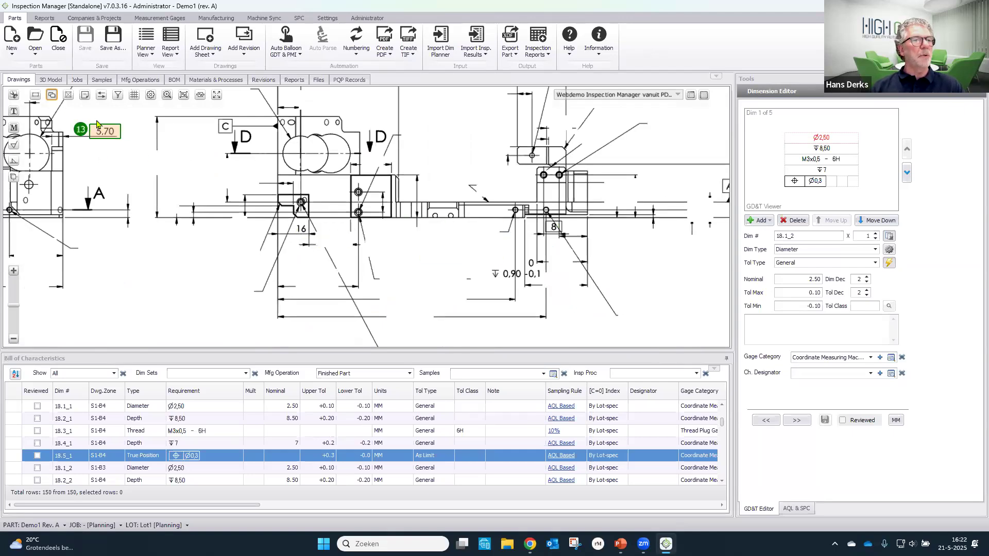
# - Balloon the missed linear dimension 16 below the small notched block in the main view
pyautogui.click(14, 97)
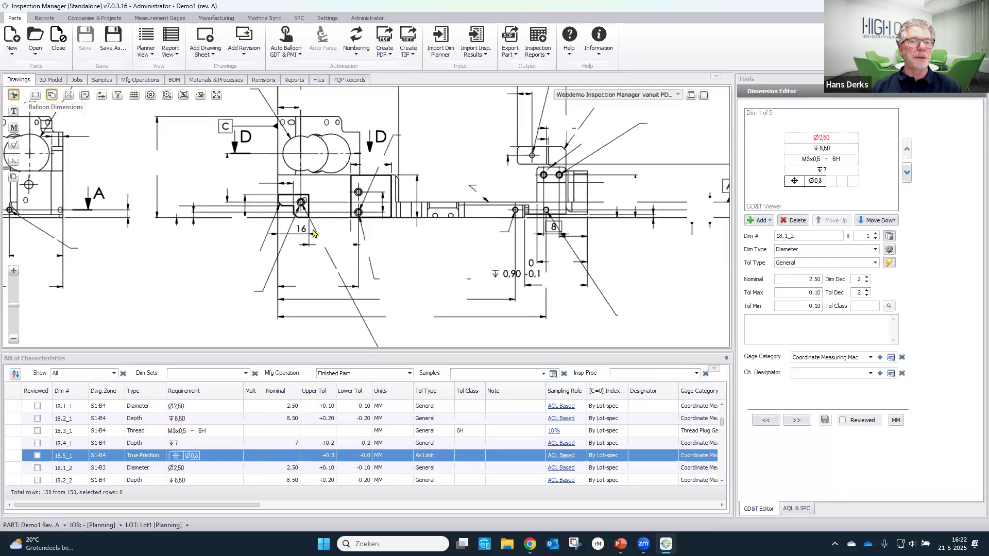
pyautogui.scroll(2, 312, 233)
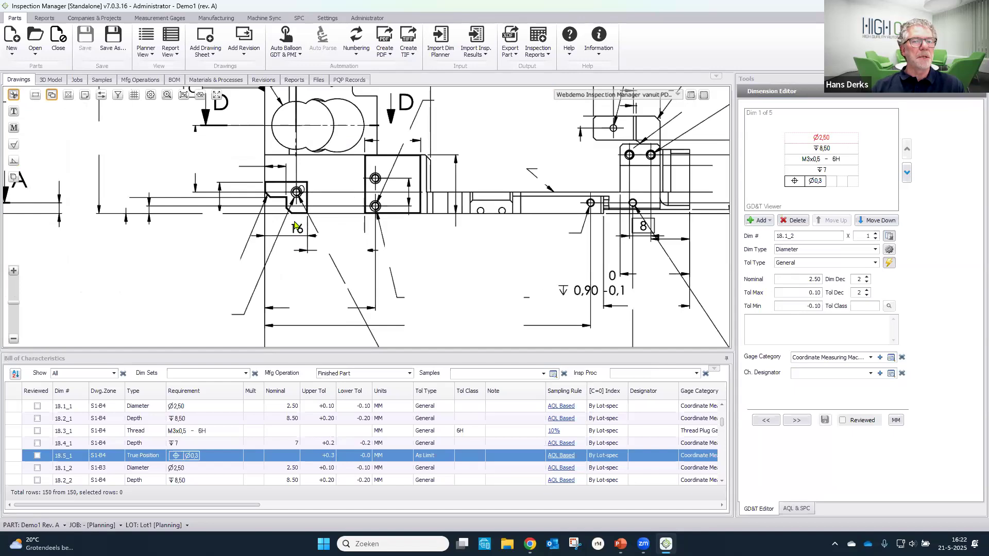
pyautogui.scroll(3, 295, 225)
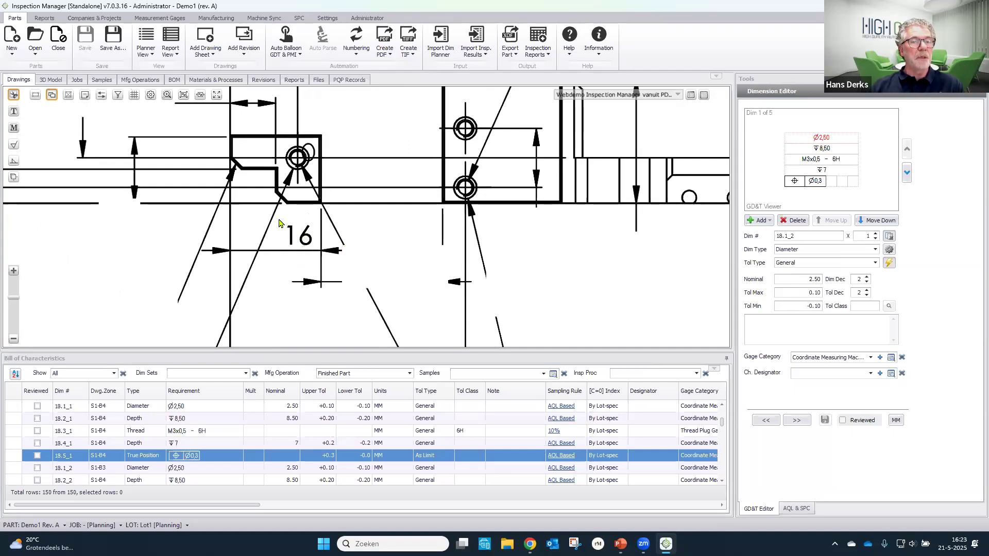
pyautogui.moveTo(280, 223); pyautogui.dragTo(325, 254)
pyautogui.moveTo(325, 258); pyautogui.dragTo(325, 259)
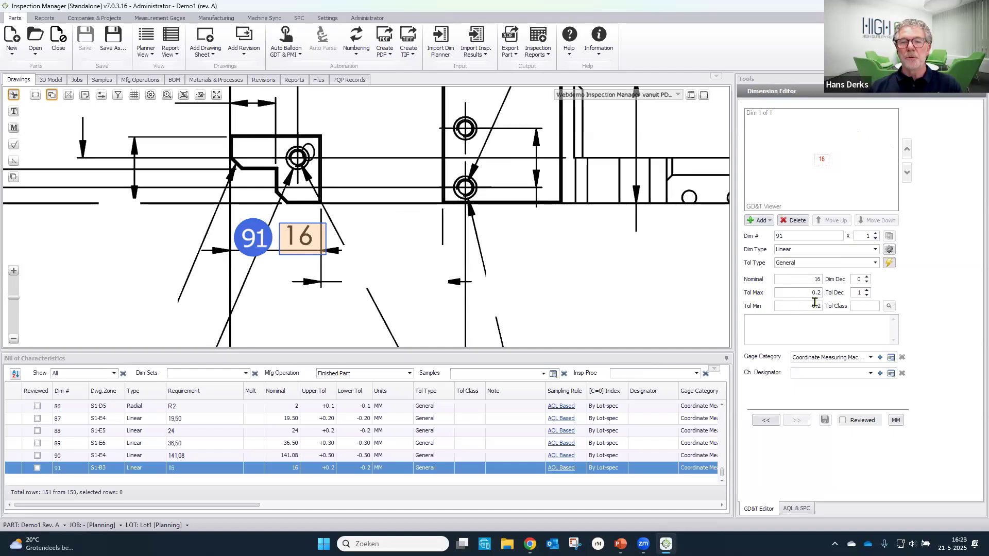
# - Balloon the missed boxed dimension 8 crossed by the leader line near the main view's far end
pyautogui.moveTo(617, 244); pyautogui.dragTo(382, 234)
pyautogui.moveTo(581, 229); pyautogui.dragTo(448, 230)
pyautogui.scroll(1, 509, 229)
pyautogui.scroll(1, 510, 230)
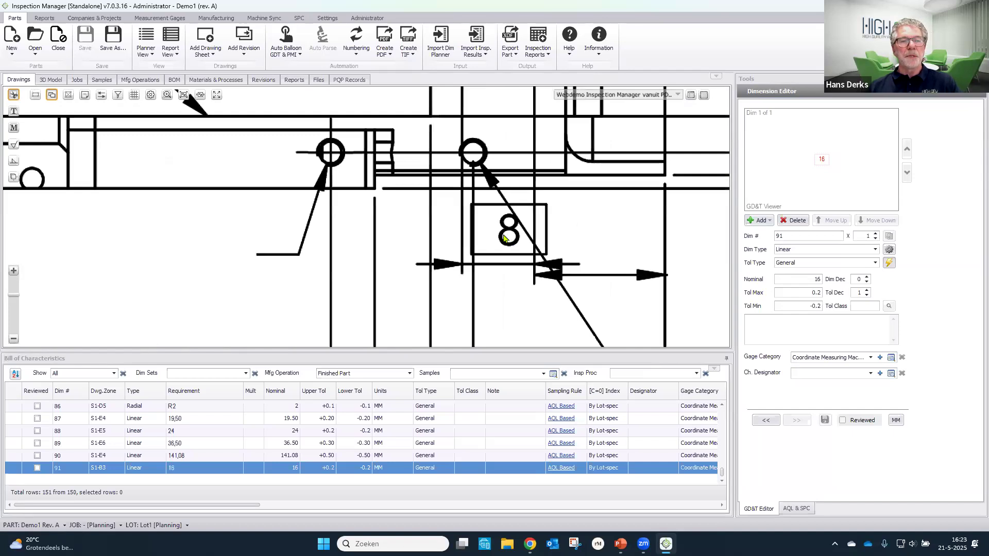
pyautogui.moveTo(592, 245); pyautogui.dragTo(507, 214)
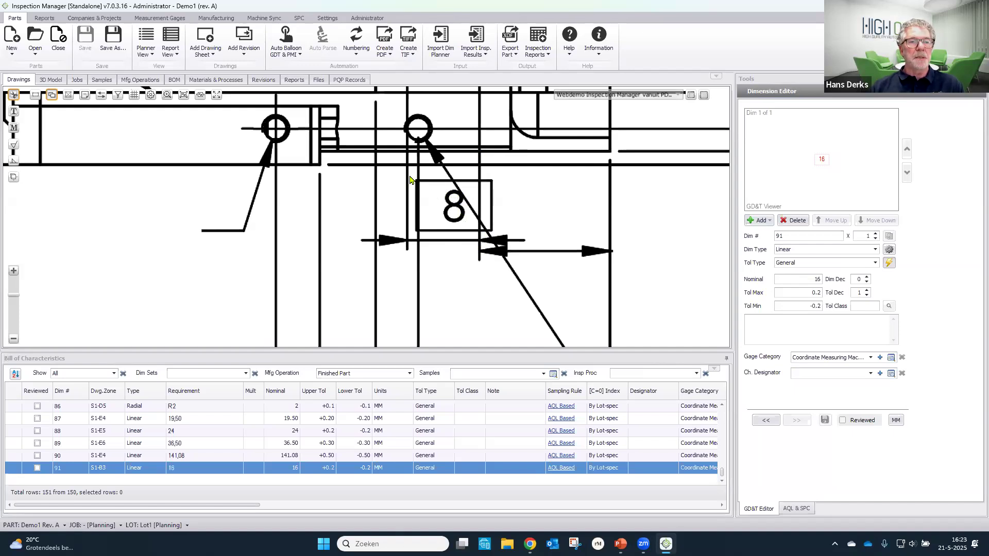
pyautogui.moveTo(410, 176); pyautogui.dragTo(500, 235)
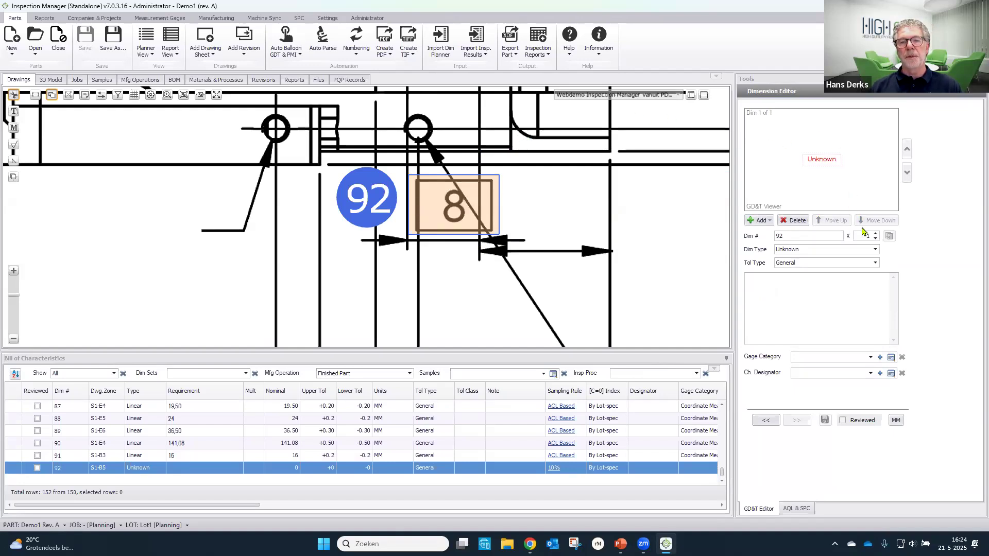
# - Set the dimension type of the boxed dimension to Linear and its tolerance type to Basic
pyautogui.click(864, 253)
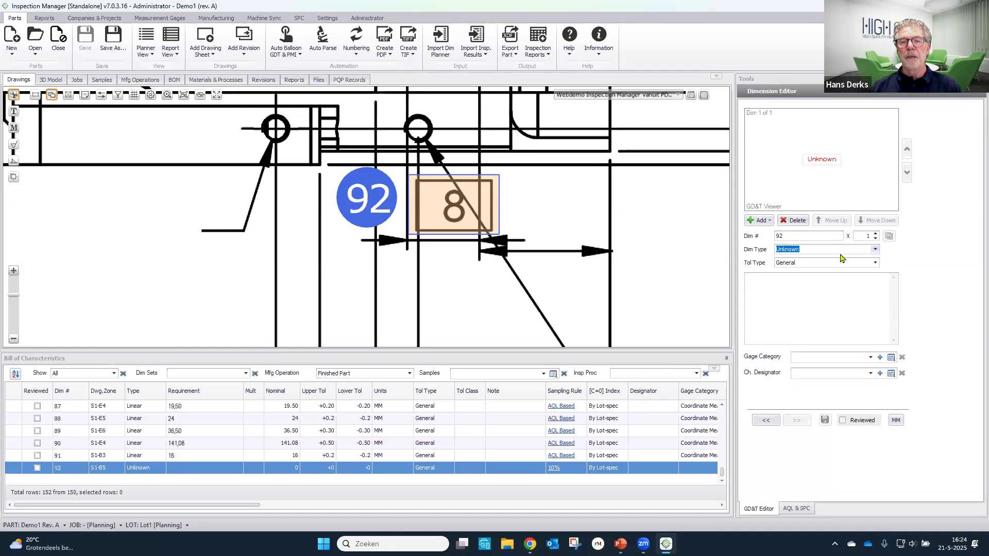
pyautogui.click(874, 250)
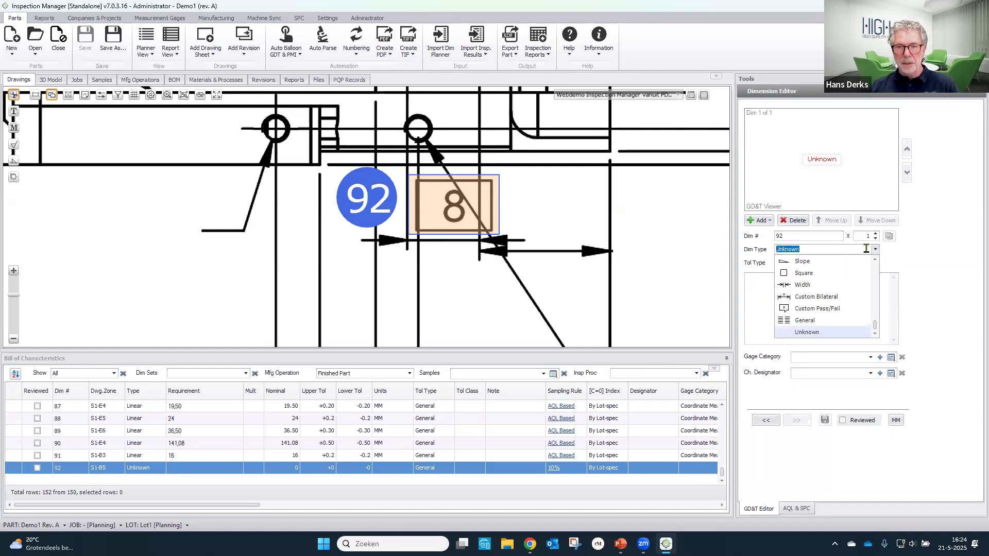
pyautogui.write('L')
pyautogui.click(842, 262)
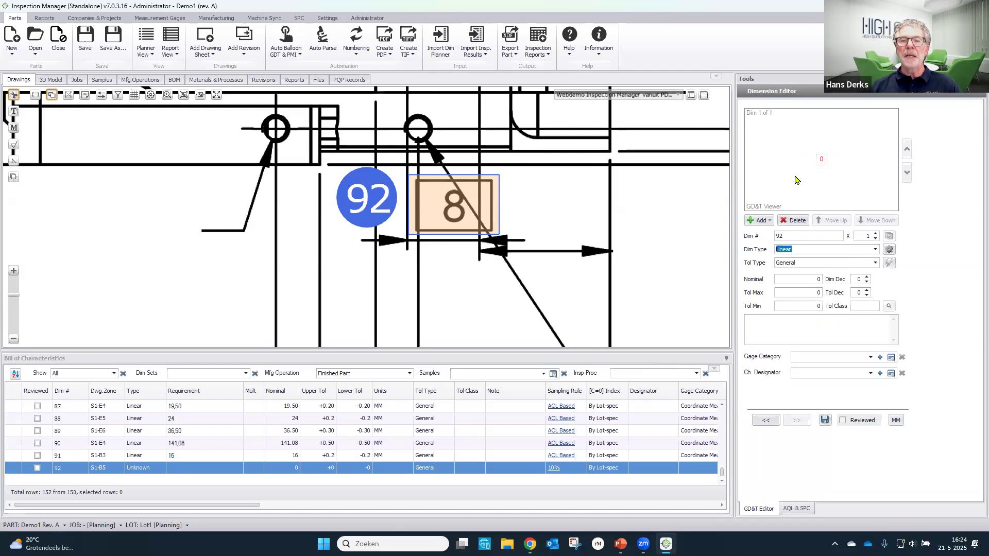
pyautogui.click(875, 264)
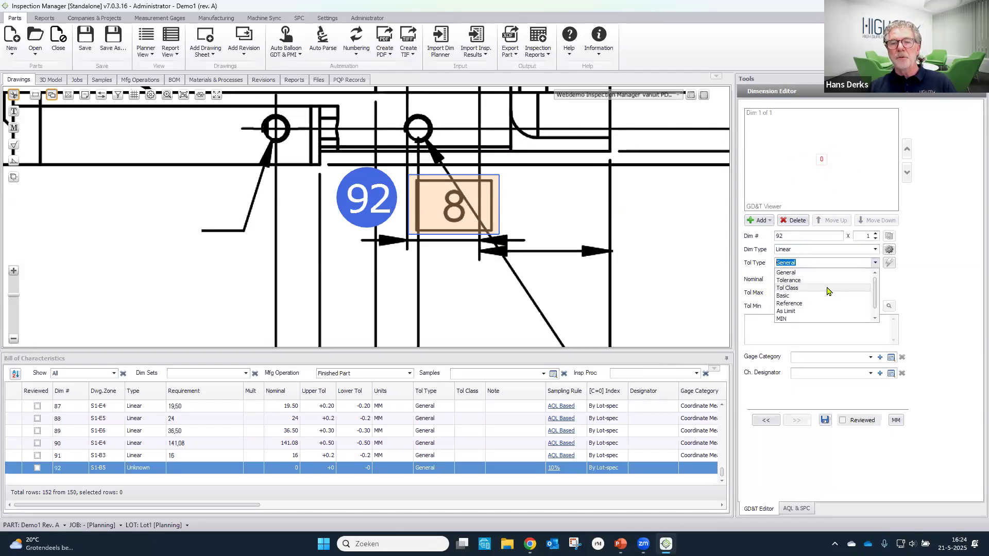
pyautogui.click(827, 296)
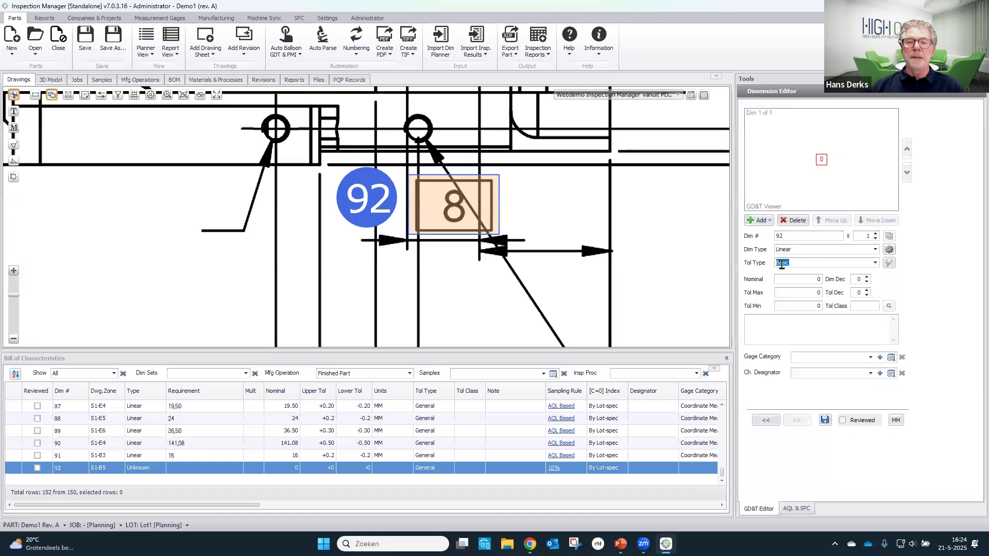
# - Enter a nominal of 8 for the basic dimension, auto-update its tolerances, and save the characteristic
pyautogui.click(798, 279)
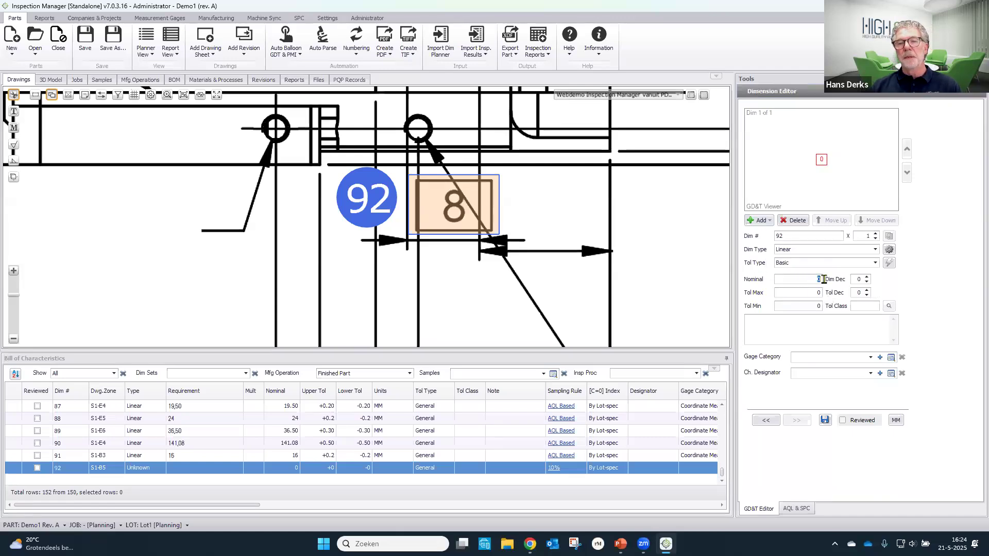
pyautogui.write('8')
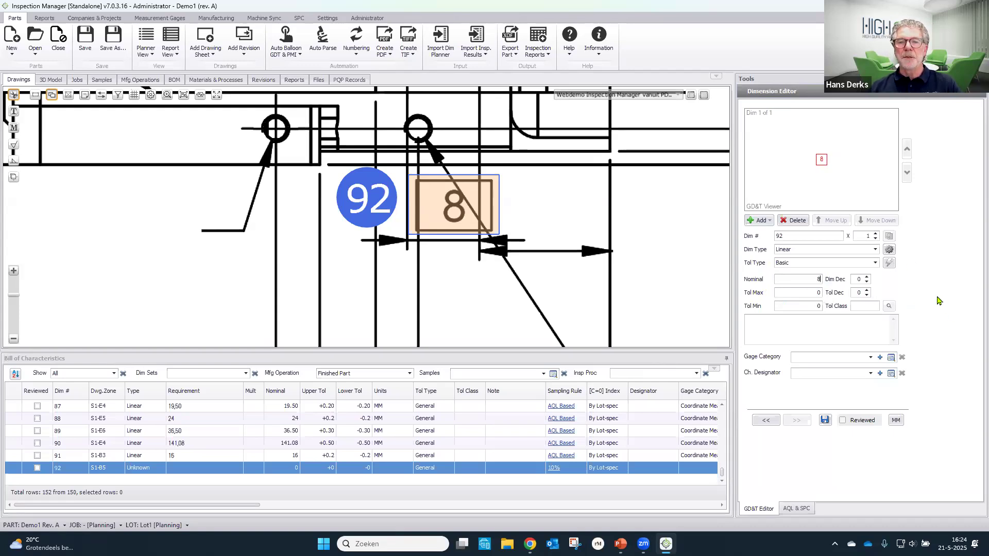
pyautogui.click(889, 264)
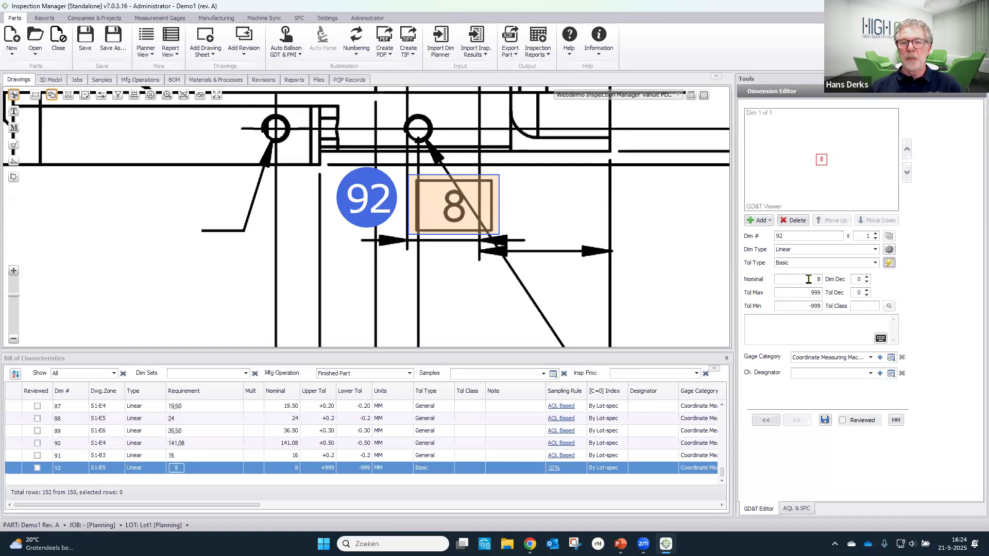
pyautogui.click(825, 420)
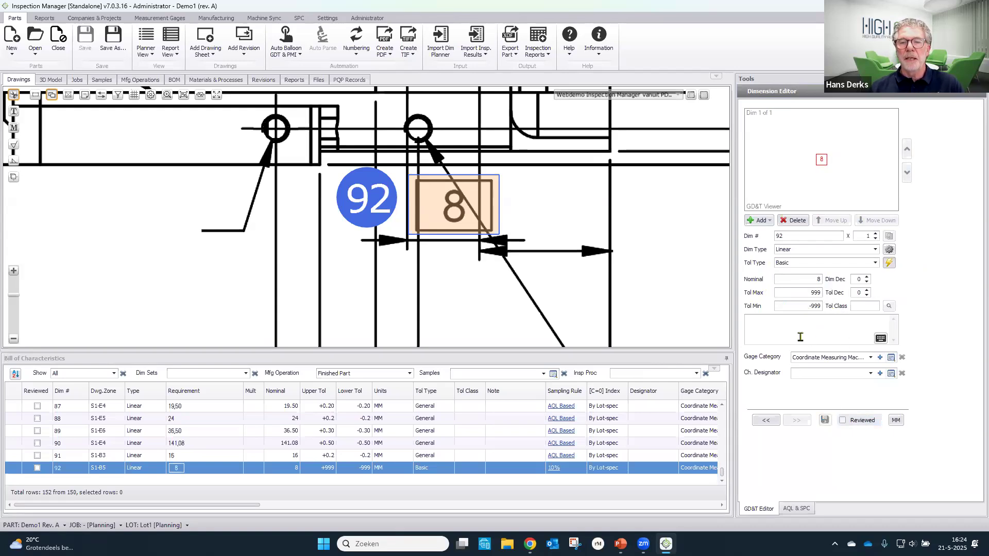
# - Balloon the missed depth callout 0,90 together with its 0 / -0,1 tolerance
pyautogui.scroll(-3, 603, 290)
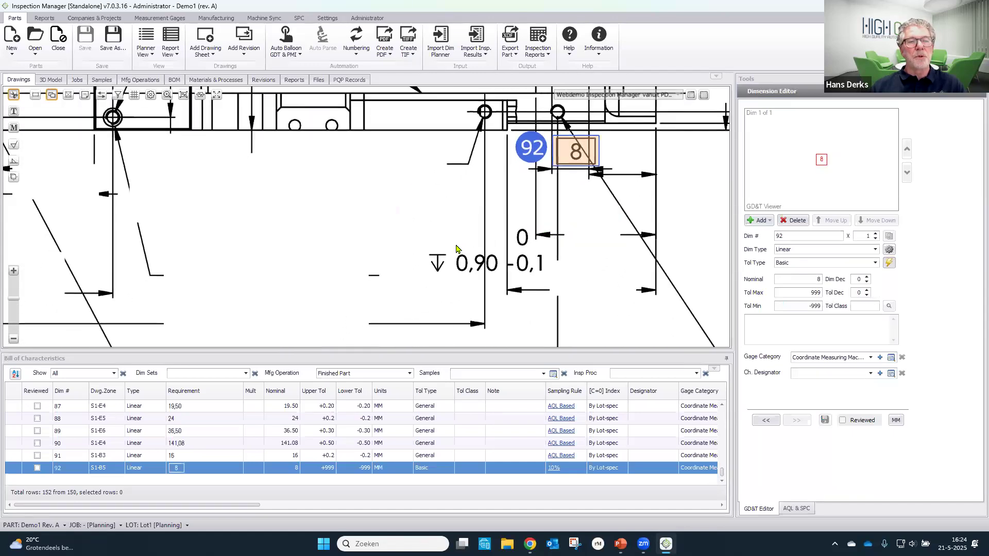
pyautogui.scroll(1, 456, 249)
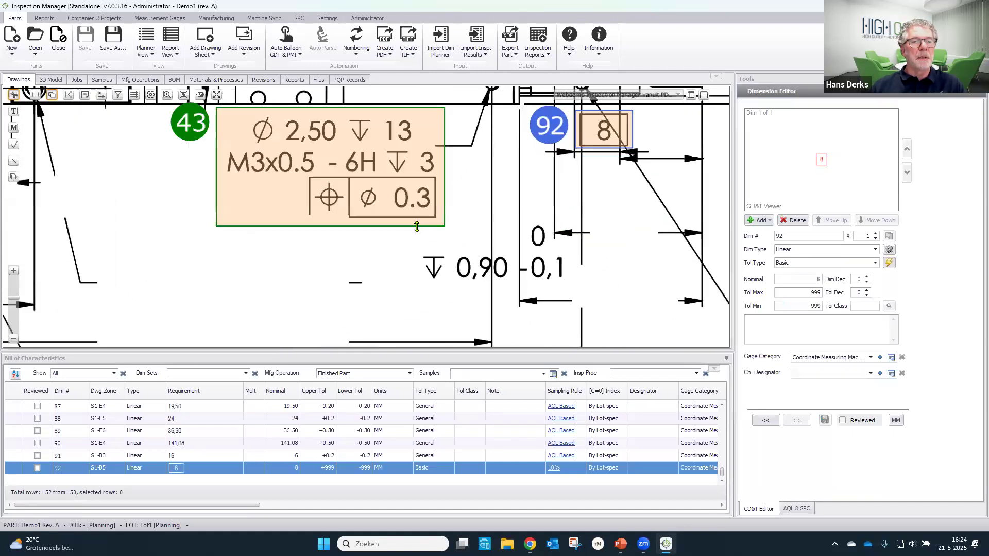
pyautogui.moveTo(417, 227); pyautogui.dragTo(567, 284)
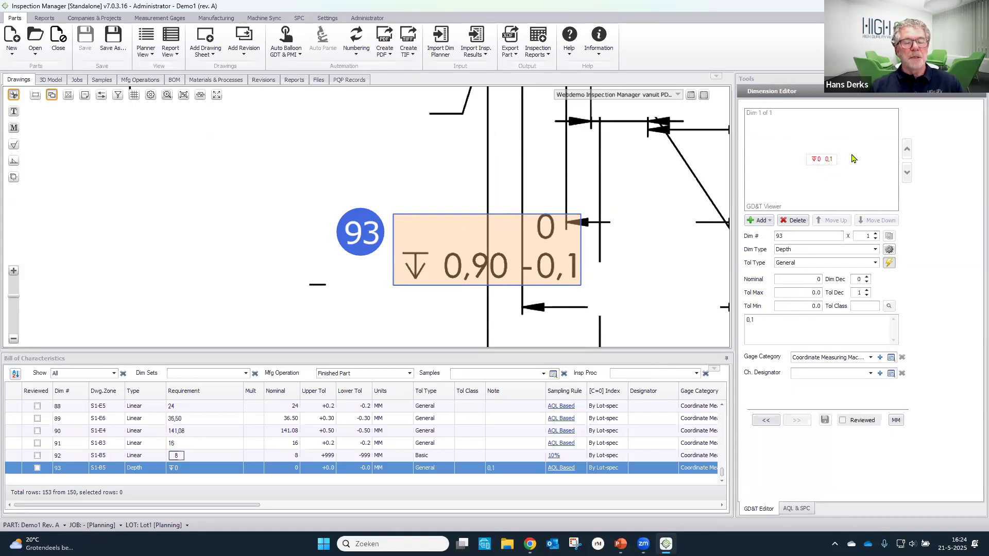
# - Set the depth characteristic's tolerance type to Tolerance and its nominal to 0.9
pyautogui.click(515, 241)
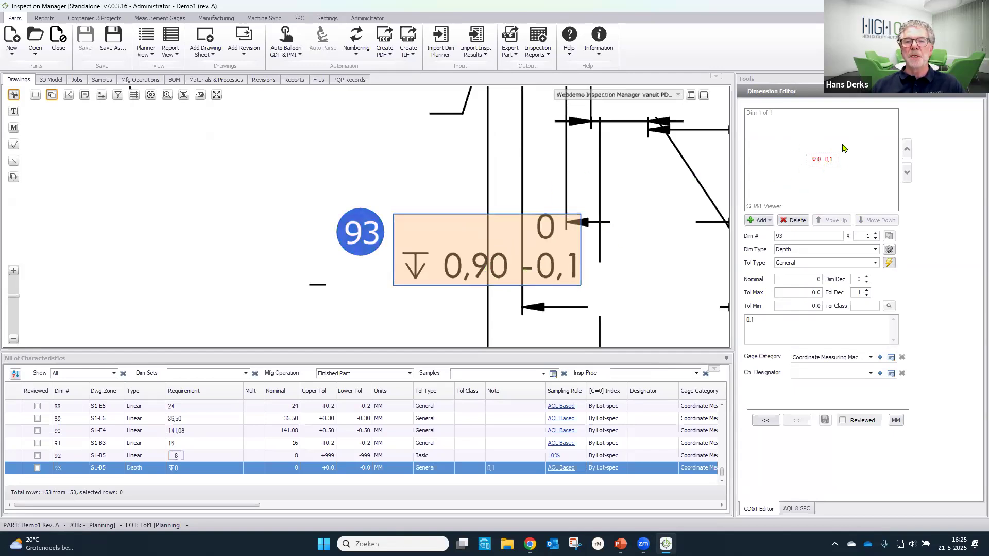
pyautogui.click(876, 264)
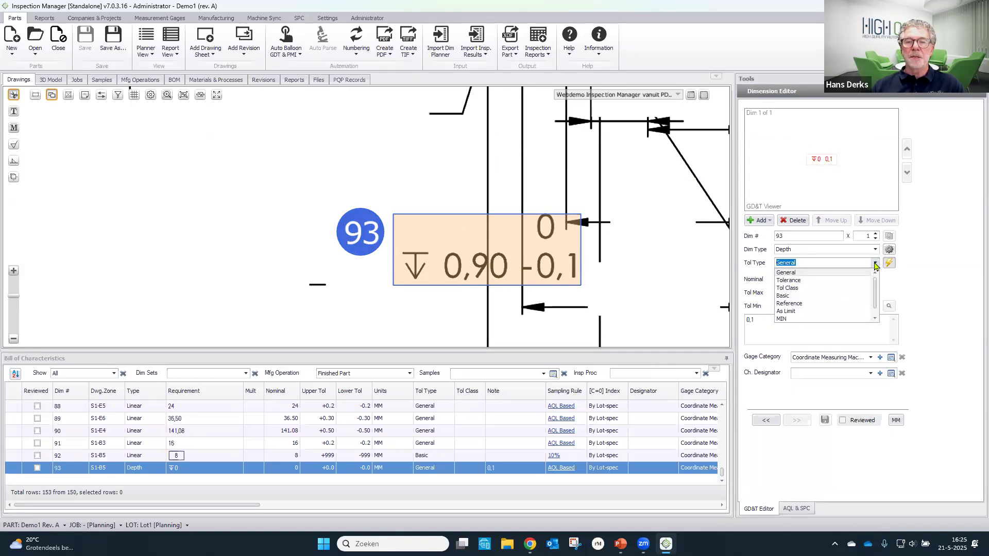
pyautogui.click(841, 283)
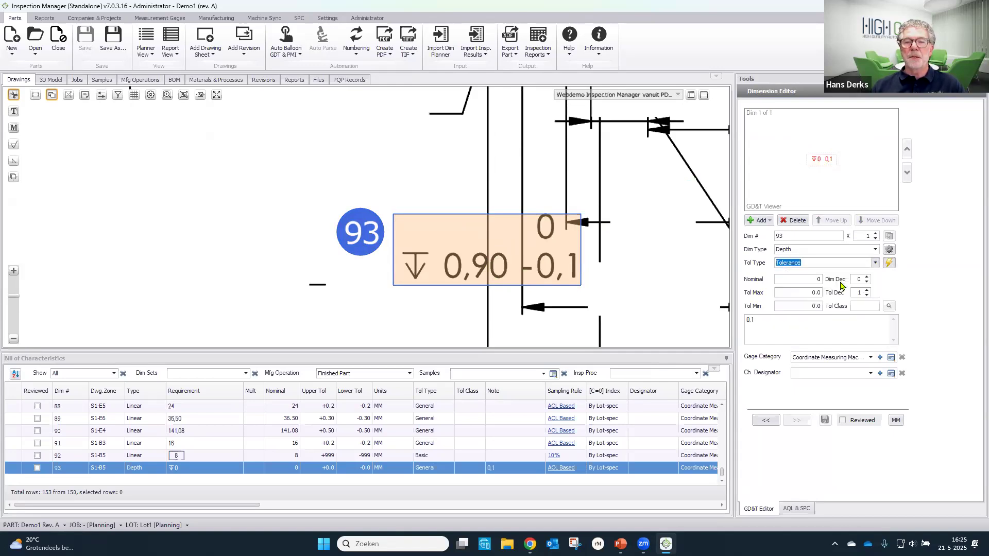
pyautogui.click(816, 279)
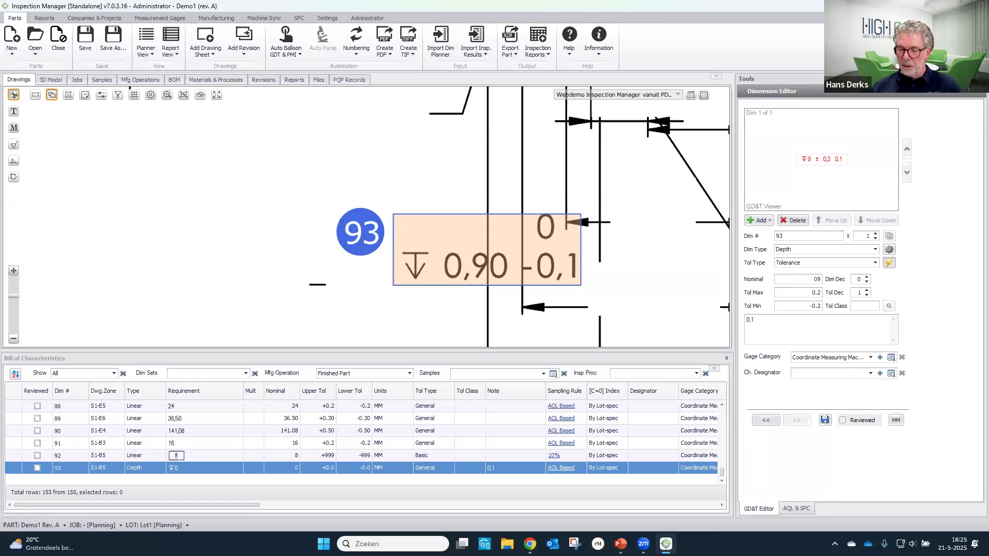
pyautogui.write('0.9')
pyautogui.press('Tab')
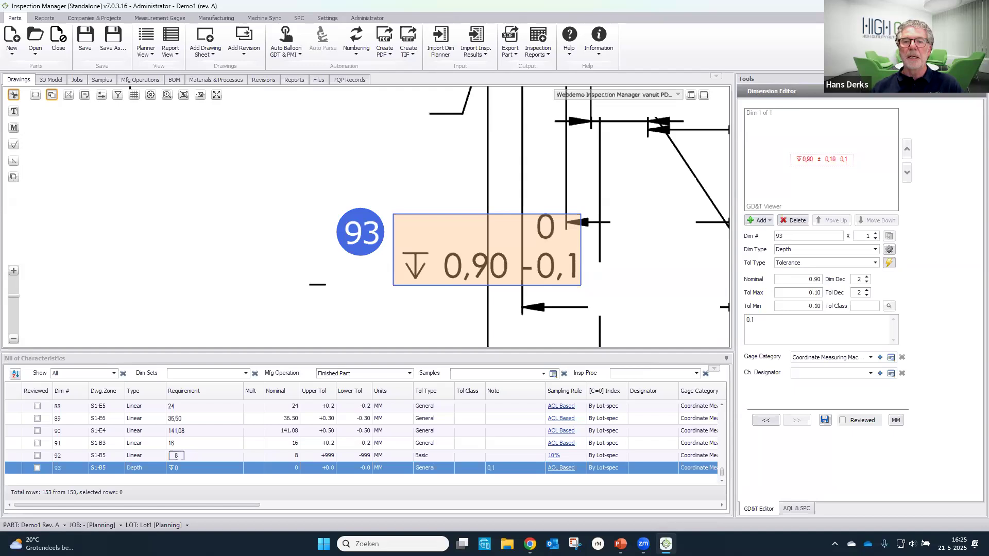
# - Set the depth characteristic's maximum tolerance to 0 and minimum to -0.1, clear its stray note text, and save it
pyautogui.click(806, 293)
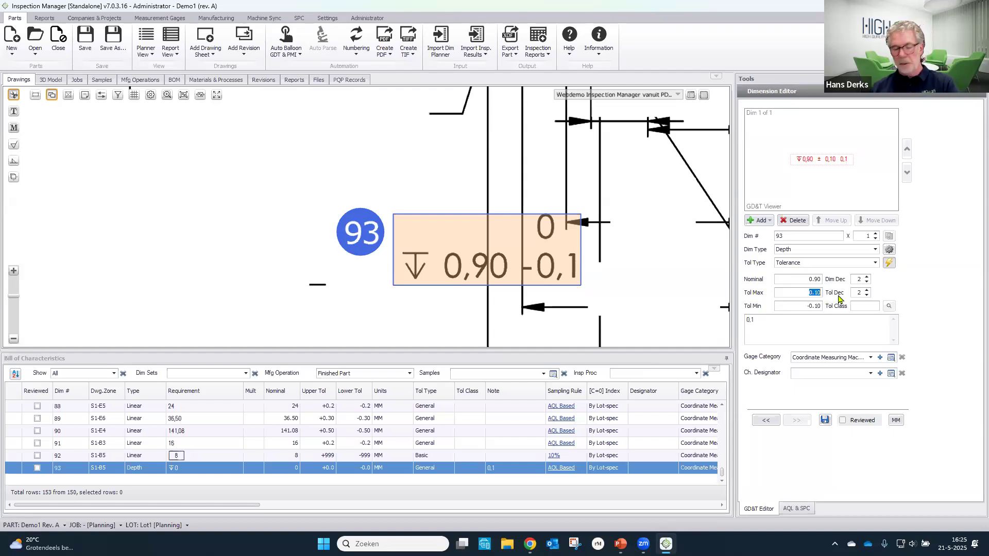
pyautogui.write('0')
pyautogui.click(804, 305)
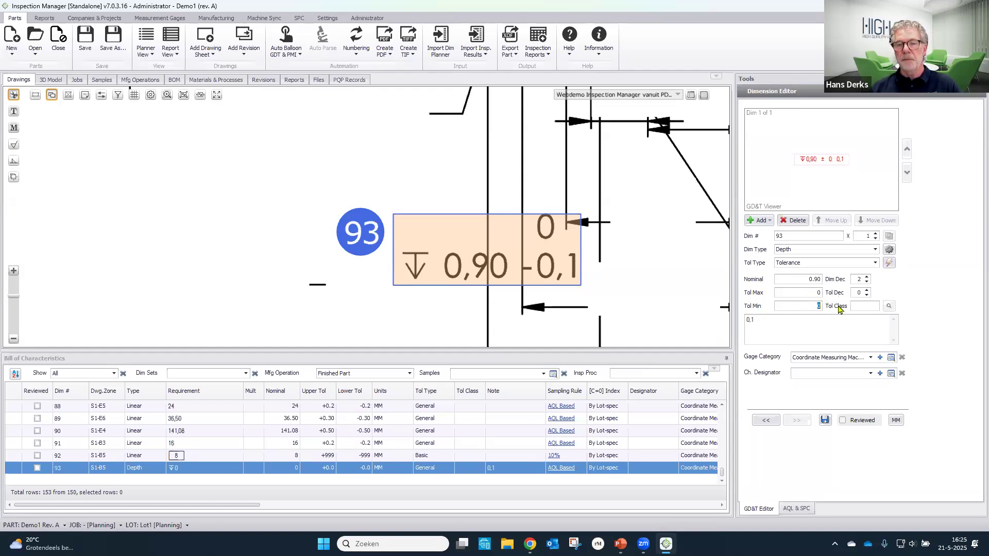
pyautogui.write('-0.1')
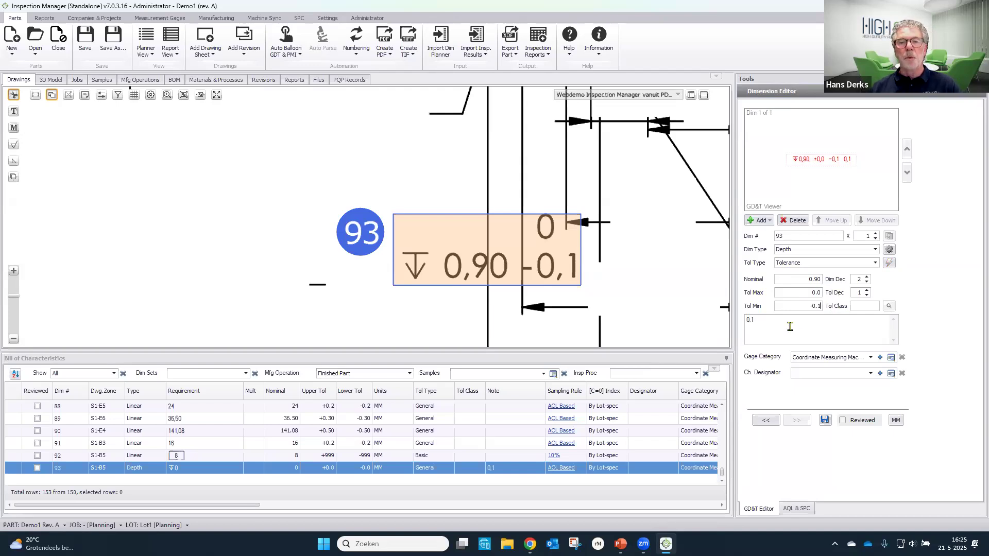
pyautogui.moveTo(759, 321); pyautogui.dragTo(732, 335)
pyautogui.press('Delete')
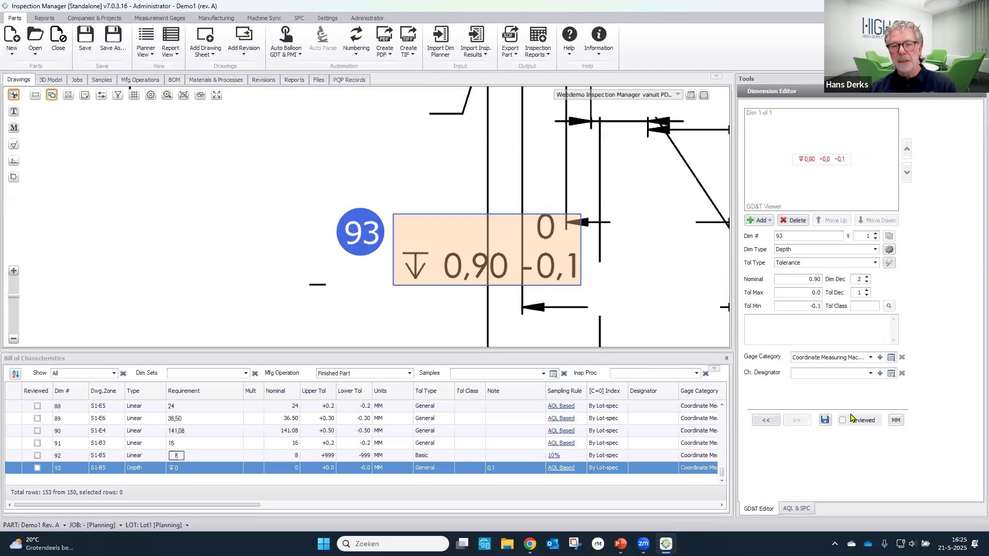
pyautogui.click(824, 420)
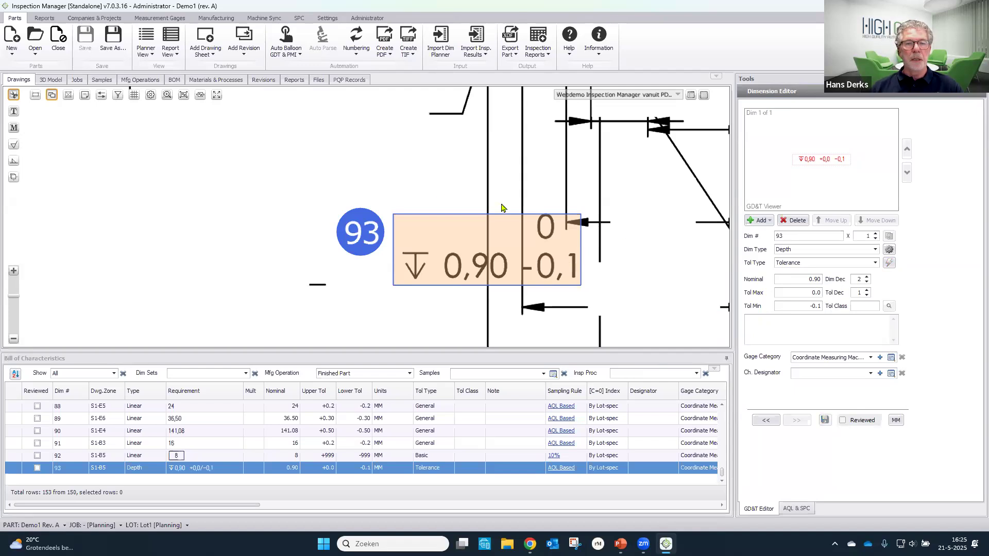
# - Show all ballooned dimensions on the drawing again and renumber the balloons so the added ones fit the sequence
pyautogui.click(50, 98)
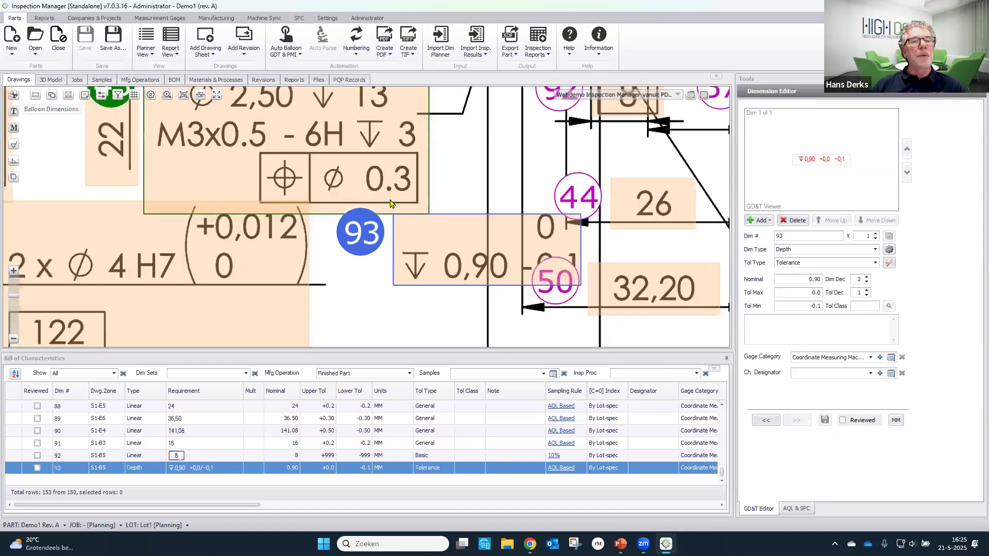
pyautogui.click(216, 95)
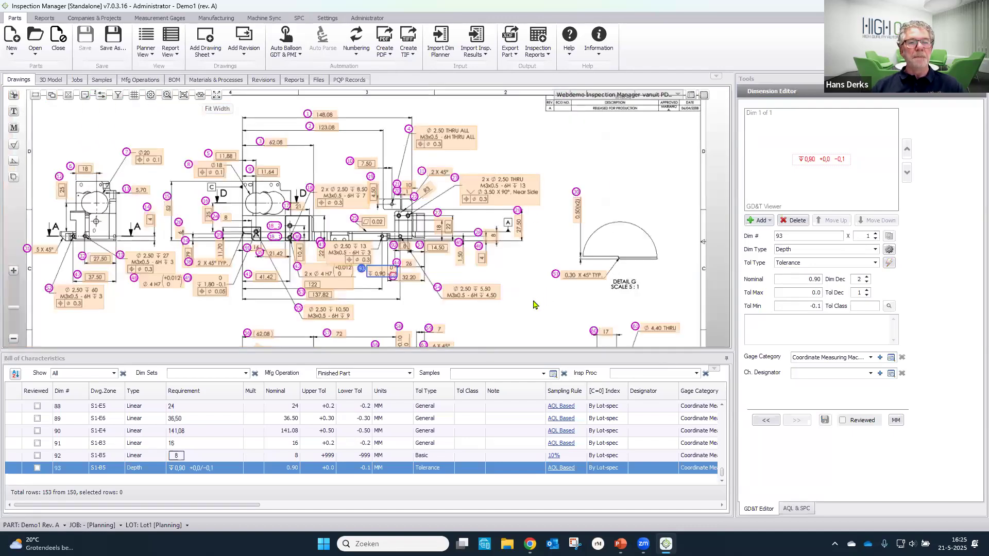
pyautogui.moveTo(571, 293); pyautogui.dragTo(664, 298)
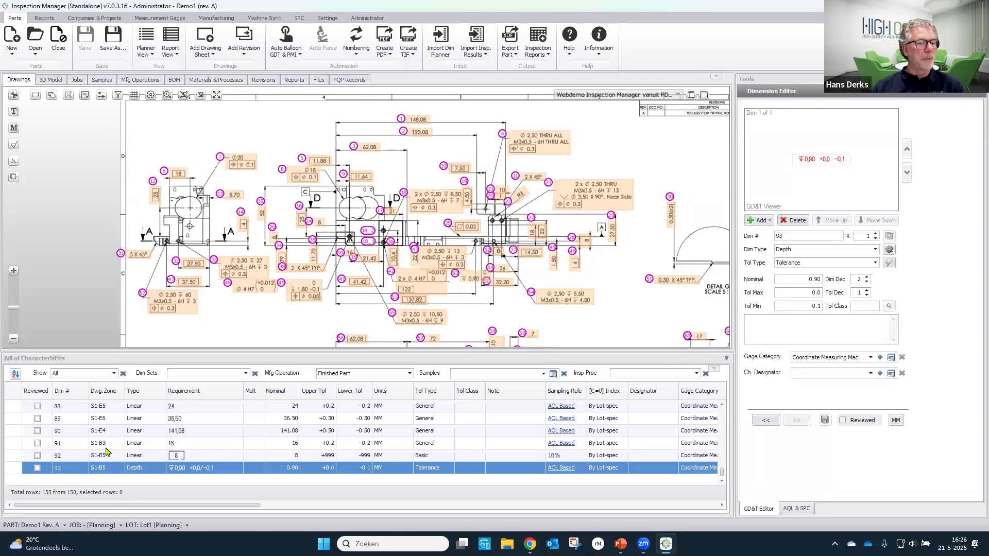
pyautogui.press('ctrl')
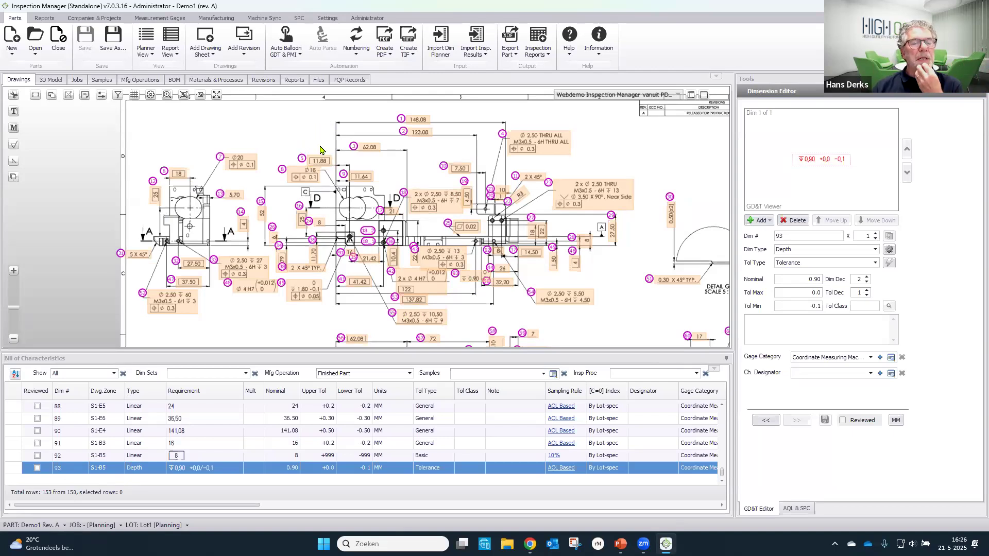
pyautogui.click(357, 37)
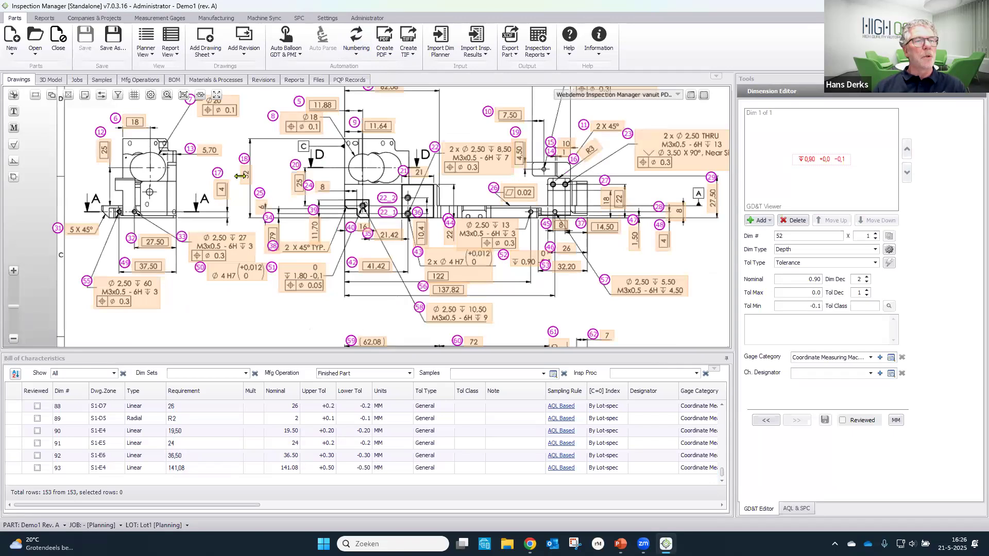
pyautogui.click(200, 96)
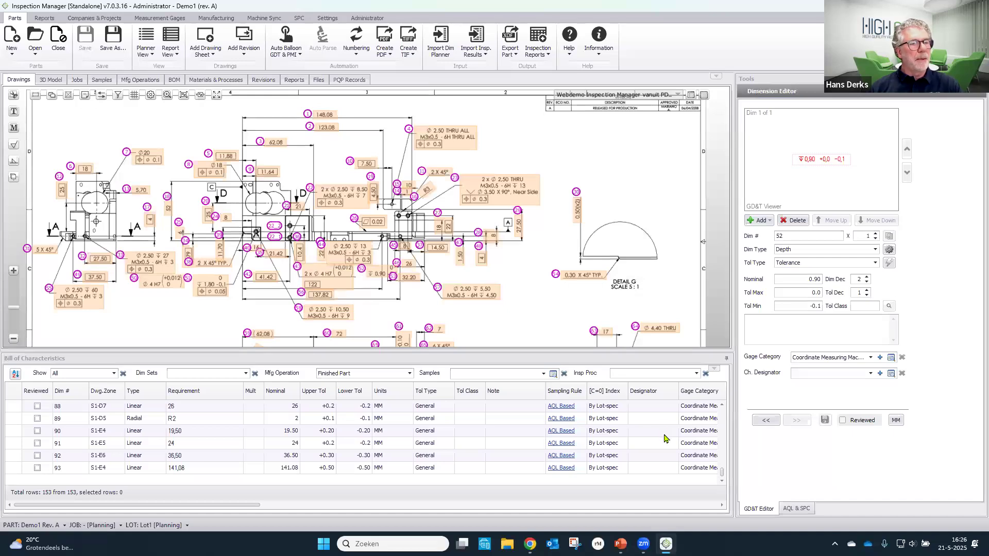
# - Select the 26 mm dimension of Section F-F in the bill of characteristics and examine its designator and gage category columns
pyautogui.click(669, 406)
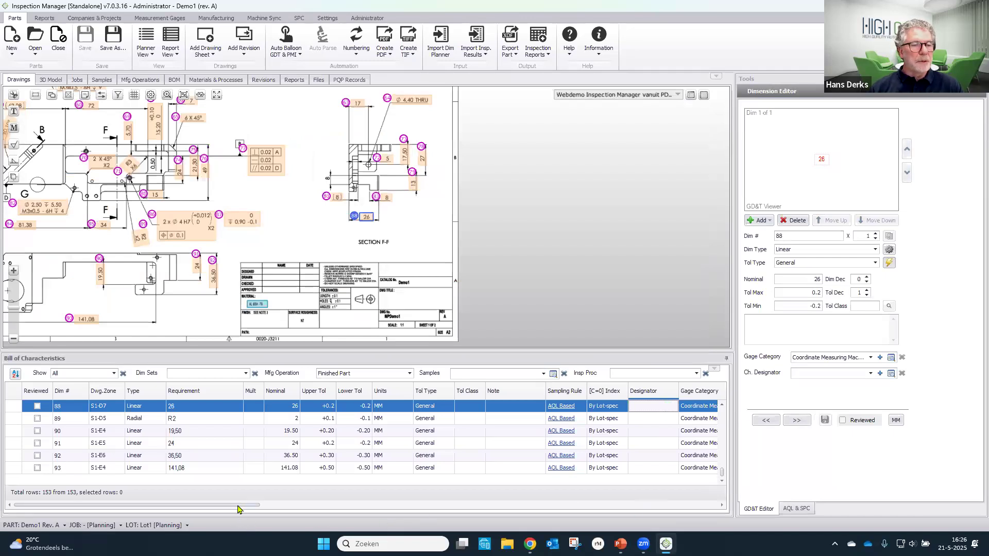
pyautogui.moveTo(241, 507); pyautogui.dragTo(315, 509)
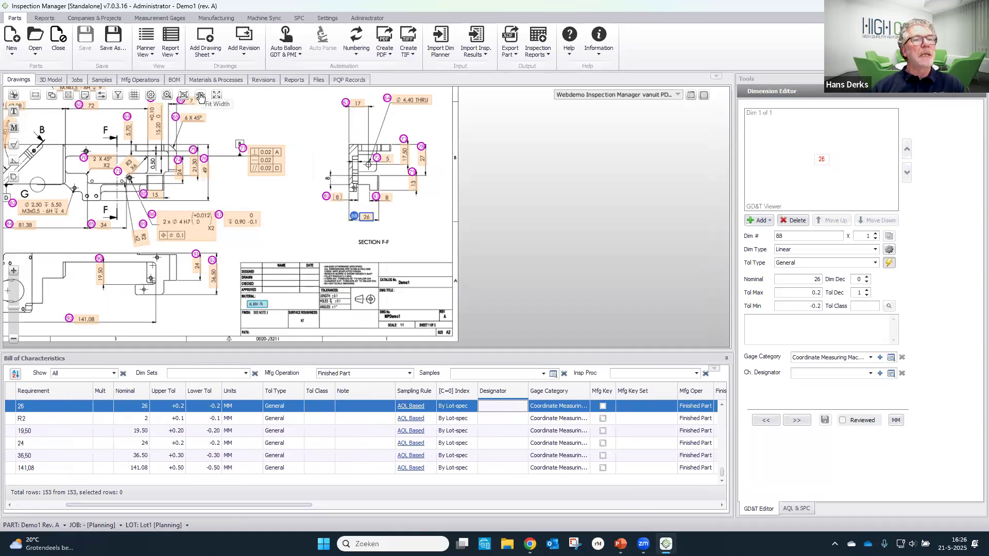
pyautogui.click(216, 94)
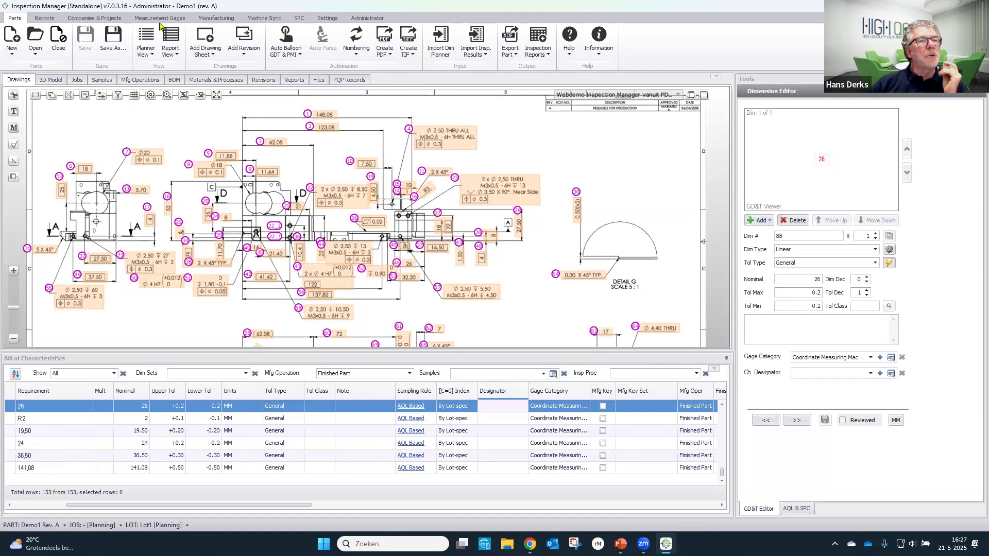
# - Review the list of measurement gages, including its last entries, and return to the ballooned part drawing
pyautogui.click(160, 18)
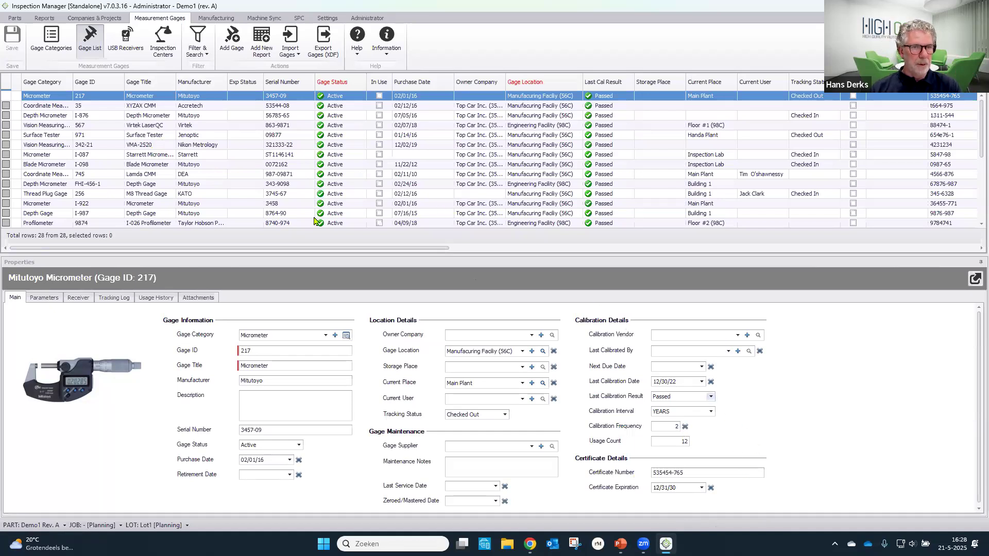
pyautogui.scroll(-5, 237, 189)
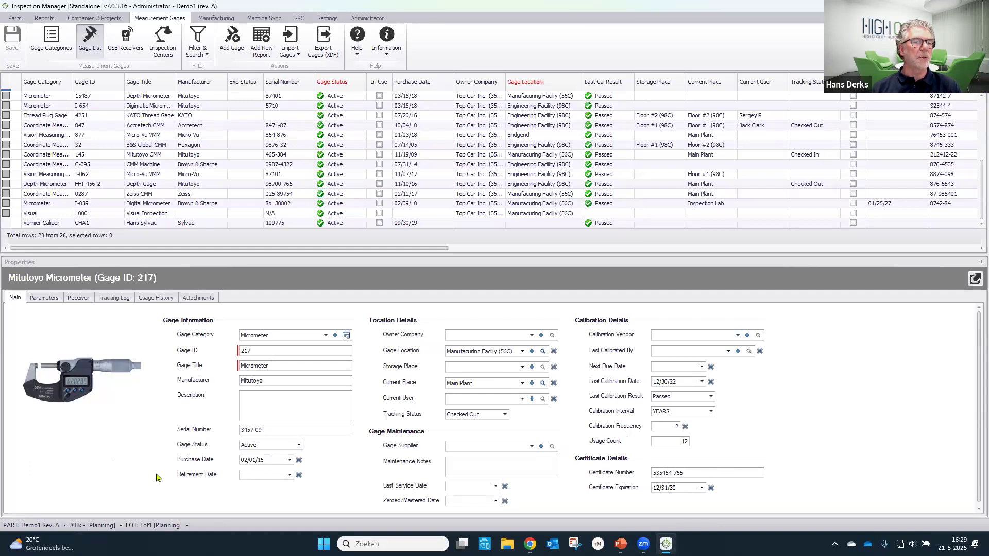
pyautogui.click(15, 18)
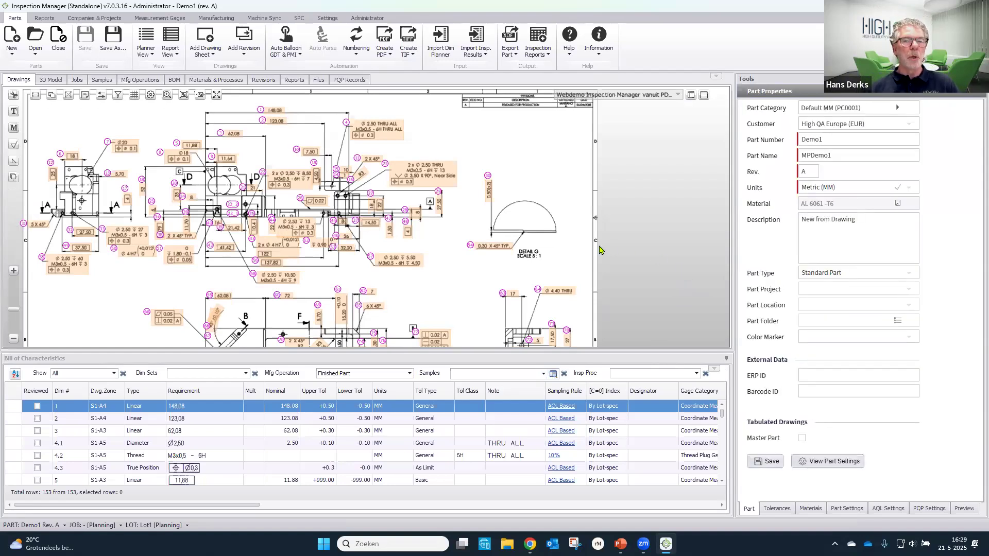
pyautogui.click(200, 96)
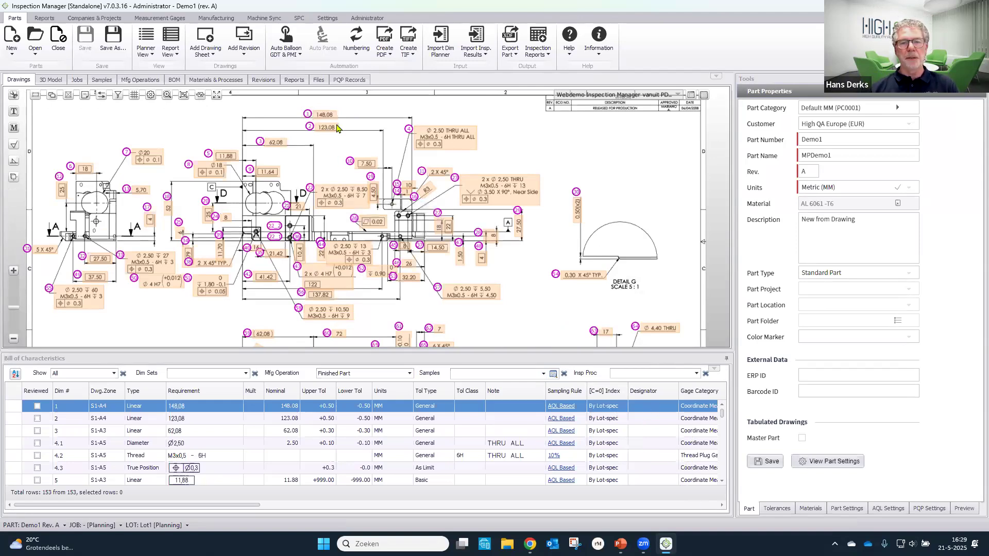
# - Check which characteristic designators are available for the 148,08 dimension without assigning one
pyautogui.click(652, 410)
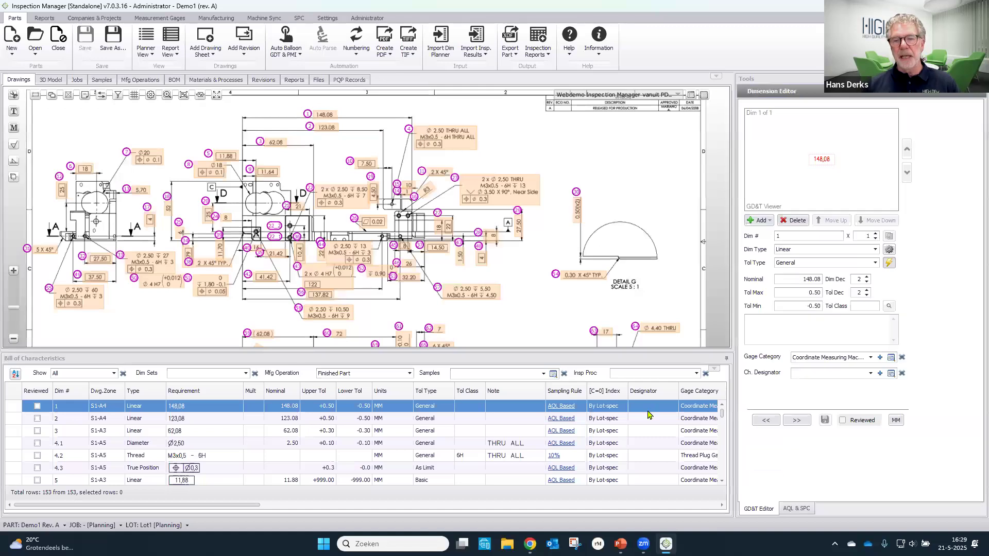
pyautogui.click(870, 374)
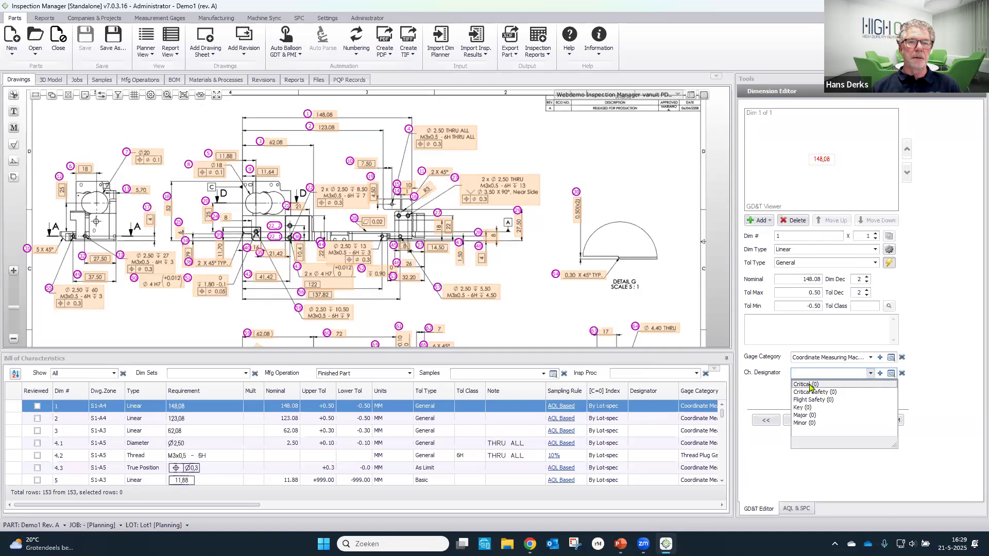
pyautogui.click(559, 312)
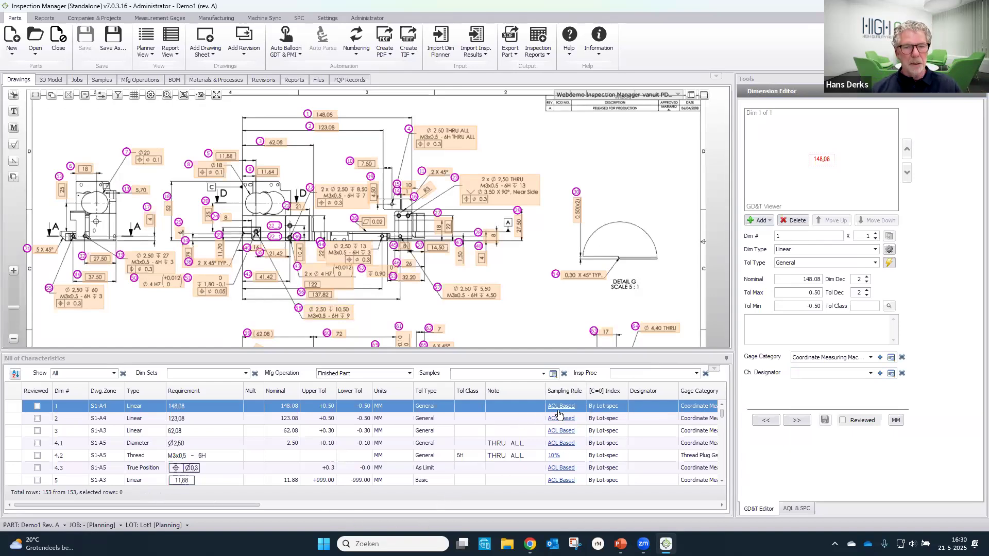
# - Filter the bill of characteristics by the Diameter type and select all of the filtered characteristics
pyautogui.click(162, 387)
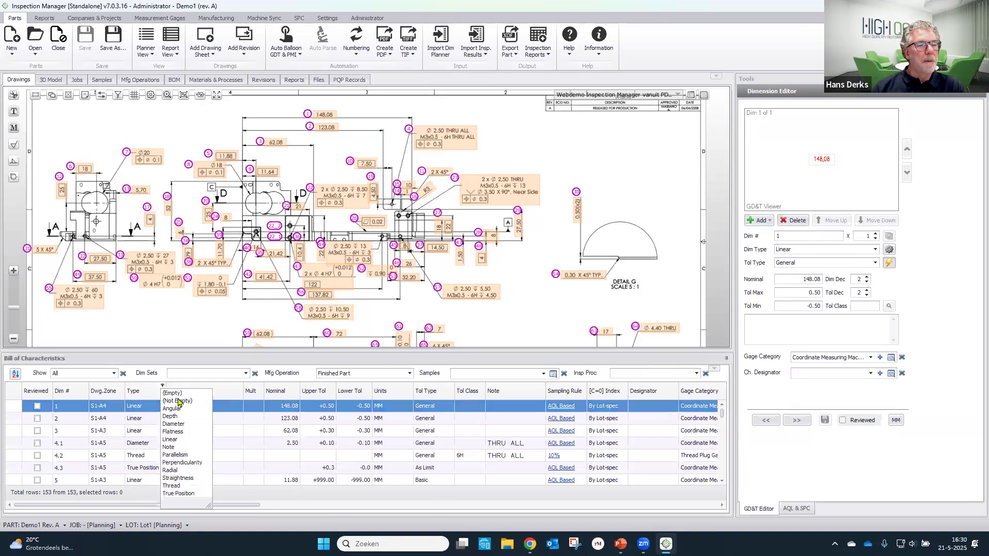
pyautogui.click(186, 425)
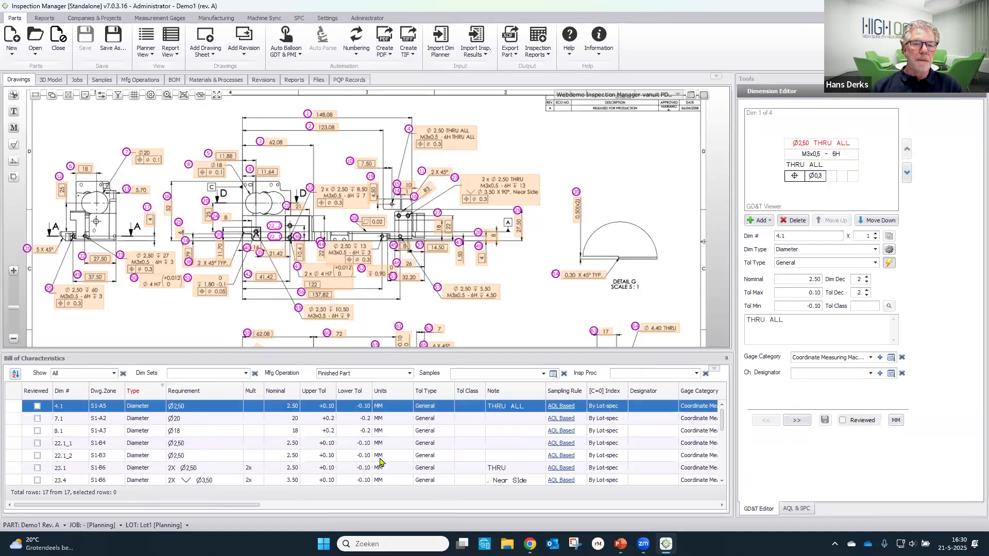
pyautogui.rightClick(378, 457)
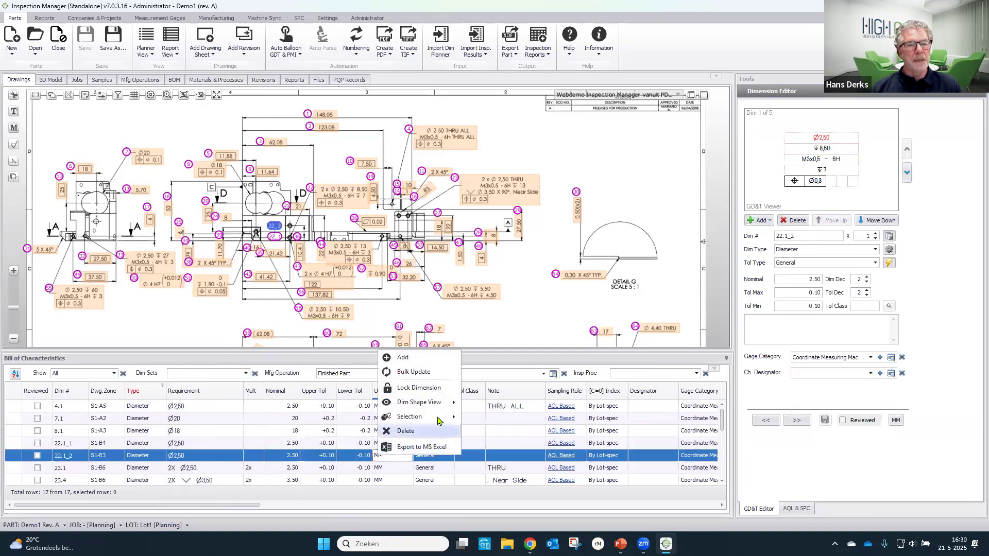
pyautogui.moveTo(436, 417)
pyautogui.click(493, 417)
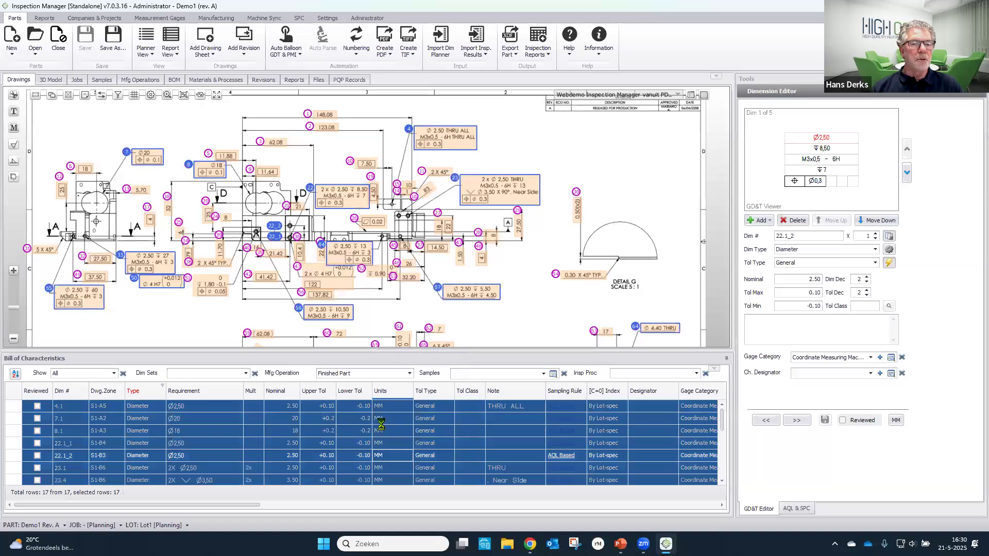
# - Start a bulk update of the selected Diameter characteristics and set their characteristic designator to CR Critical
pyautogui.rightClick(383, 423)
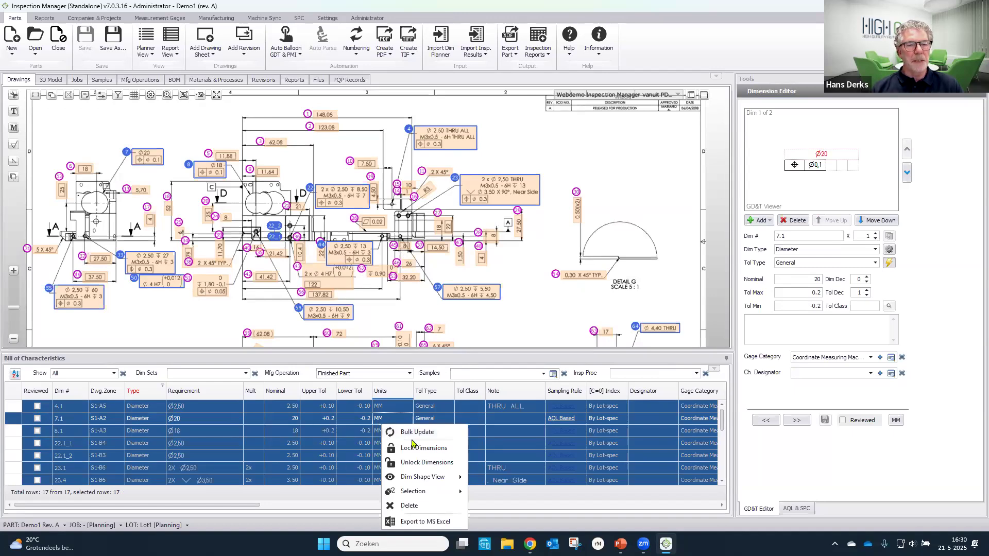
pyautogui.click(412, 432)
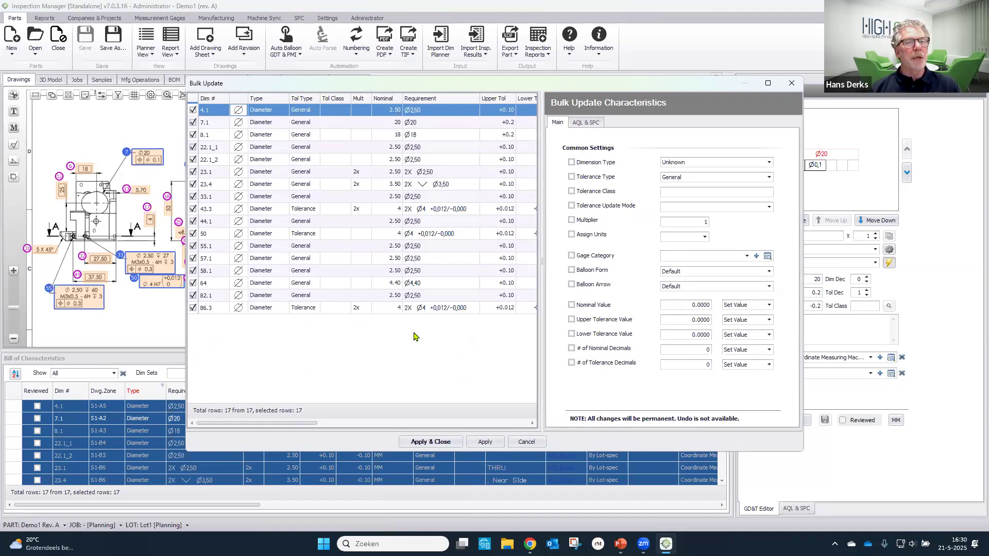
pyautogui.click(588, 123)
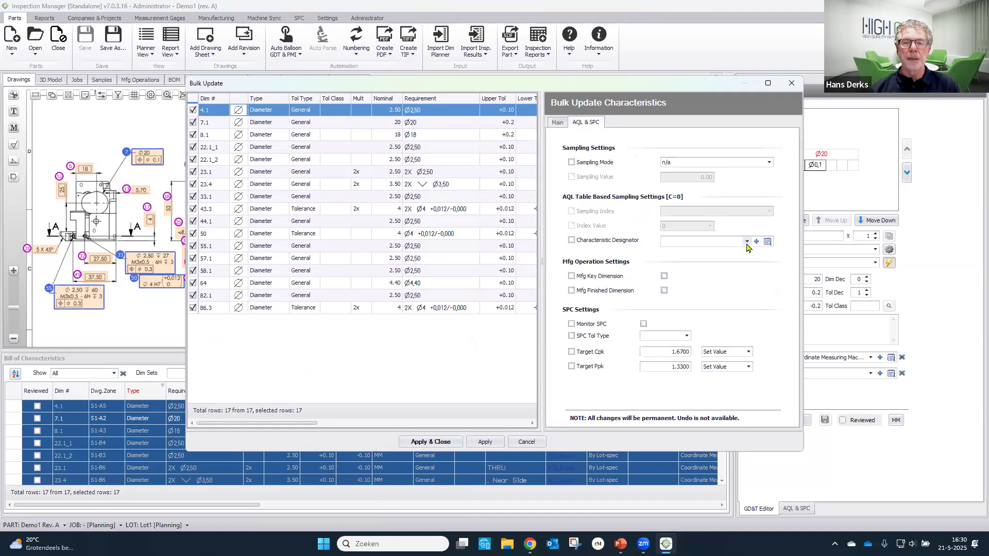
pyautogui.click(746, 243)
pyautogui.click(687, 253)
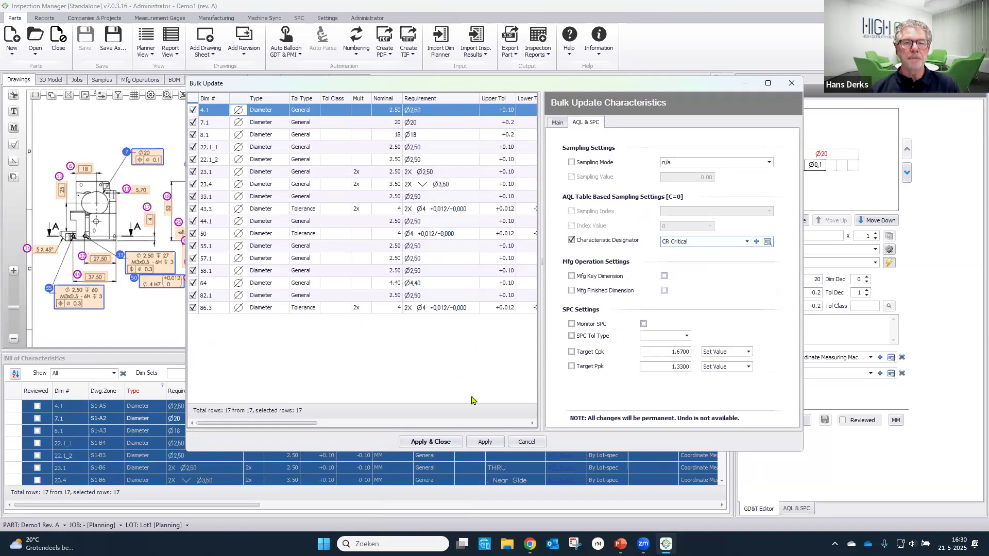
# - Set the gage category of the Diameter characteristics to VC Vernier Caliper and apply the bulk update
pyautogui.click(557, 124)
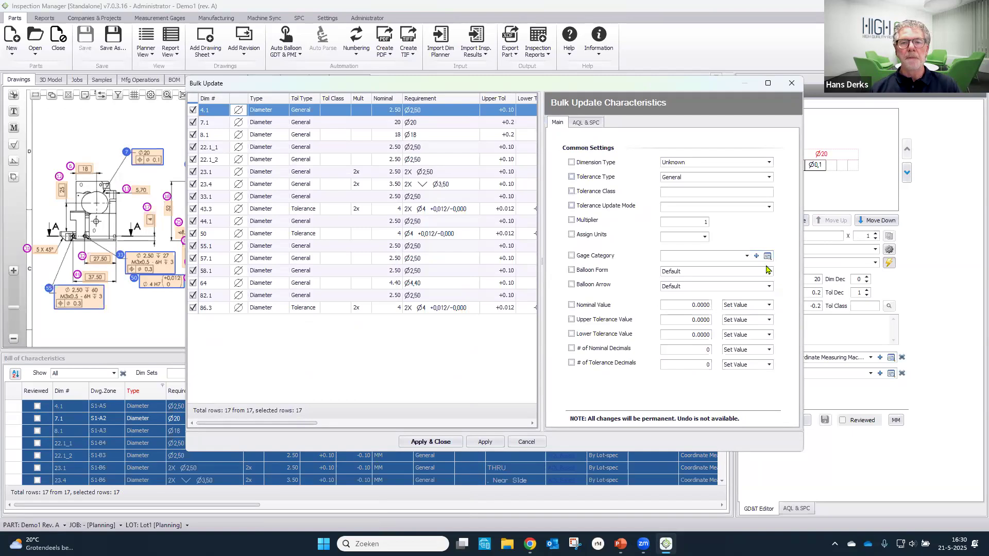
pyautogui.click(747, 257)
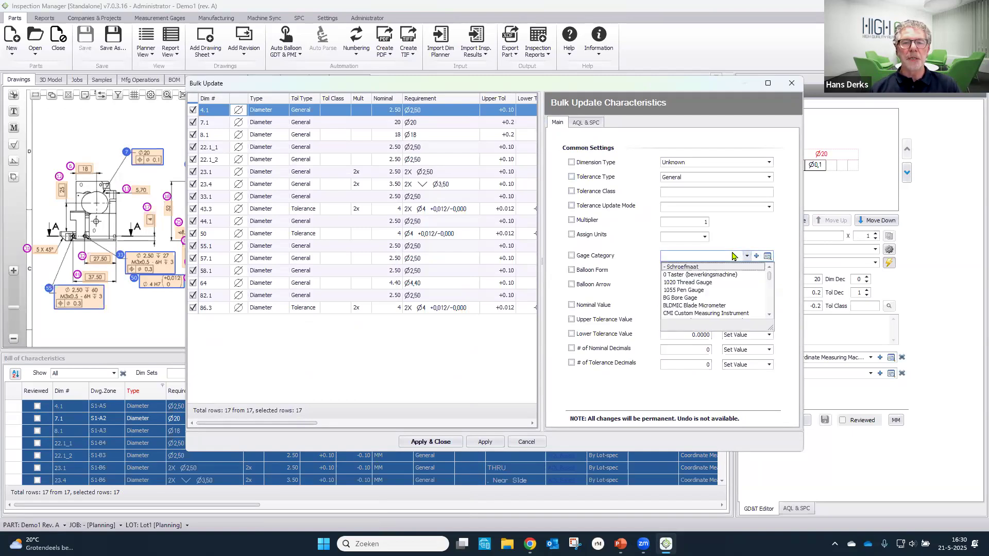
pyautogui.scroll(-10, 729, 281)
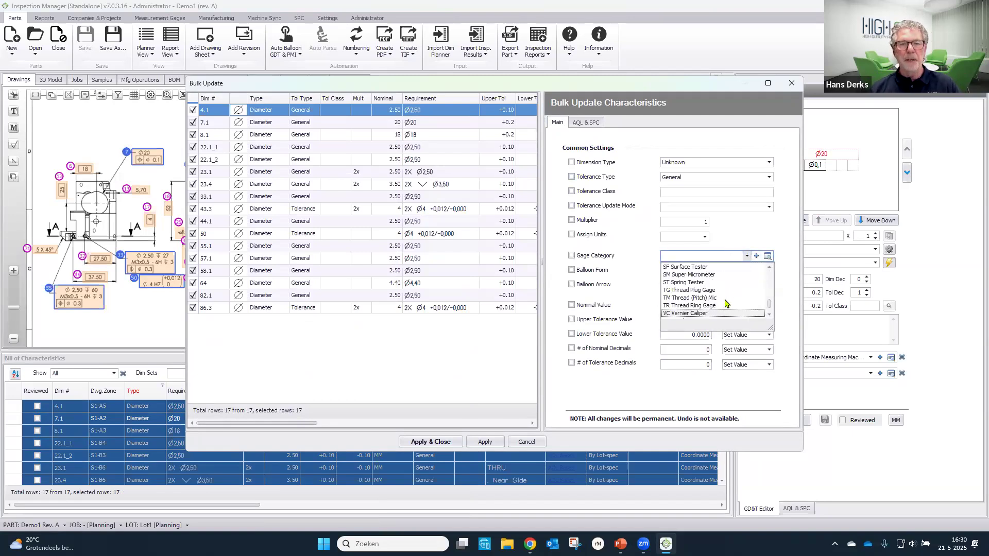
pyautogui.click(724, 313)
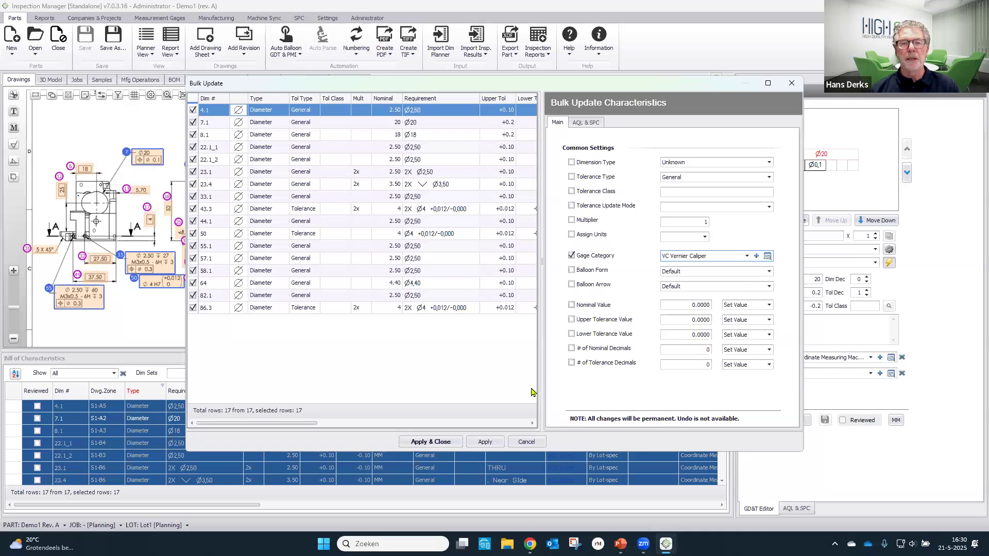
pyautogui.click(430, 442)
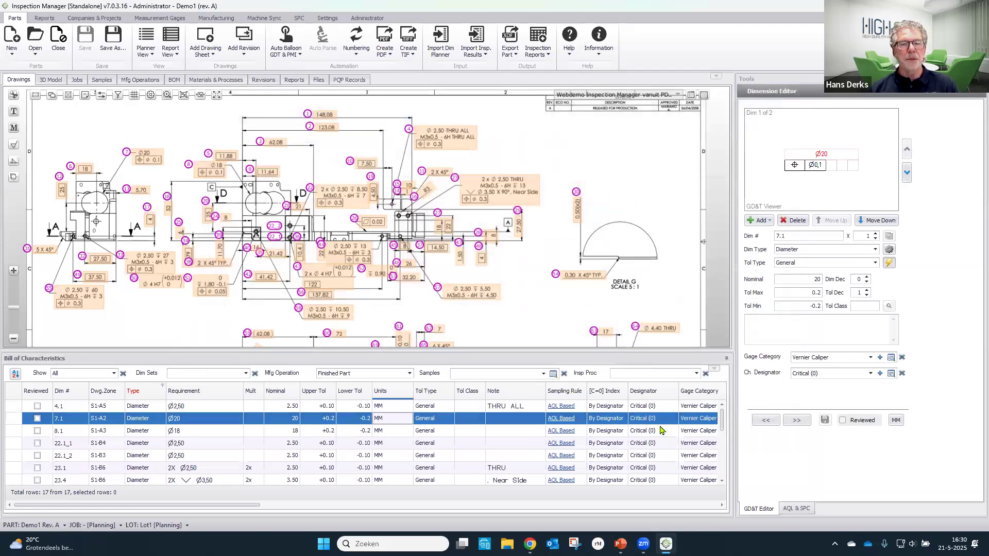
# - Clear the Type filter of the bill of characteristics and review the designators and gage categories in the full list
pyautogui.click(162, 388)
pyautogui.click(170, 399)
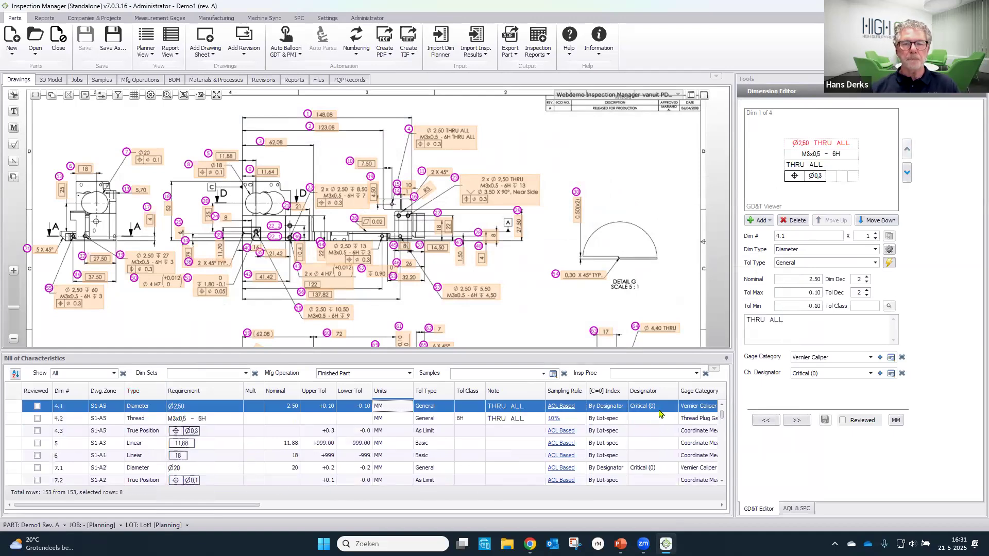
pyautogui.scroll(1, 666, 443)
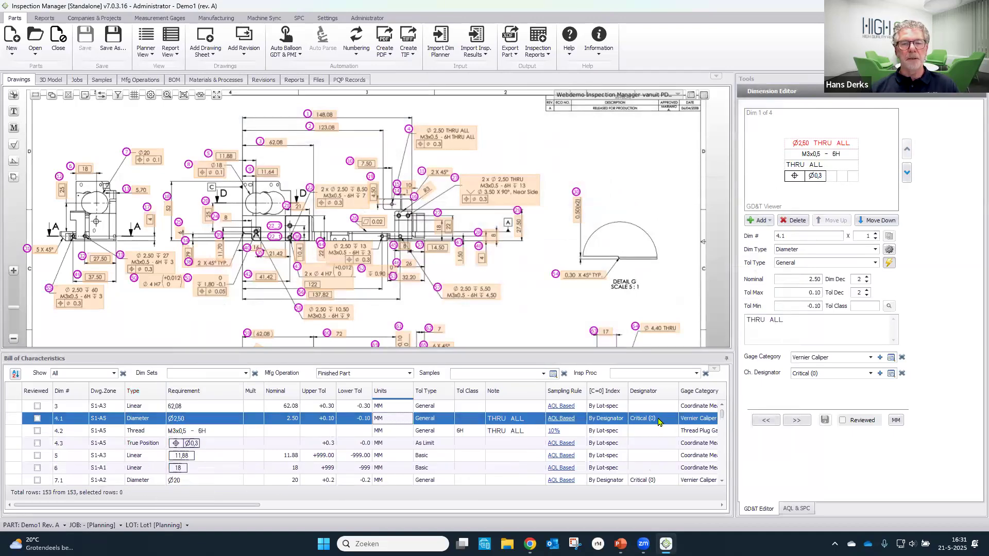
pyautogui.scroll(-1, 663, 423)
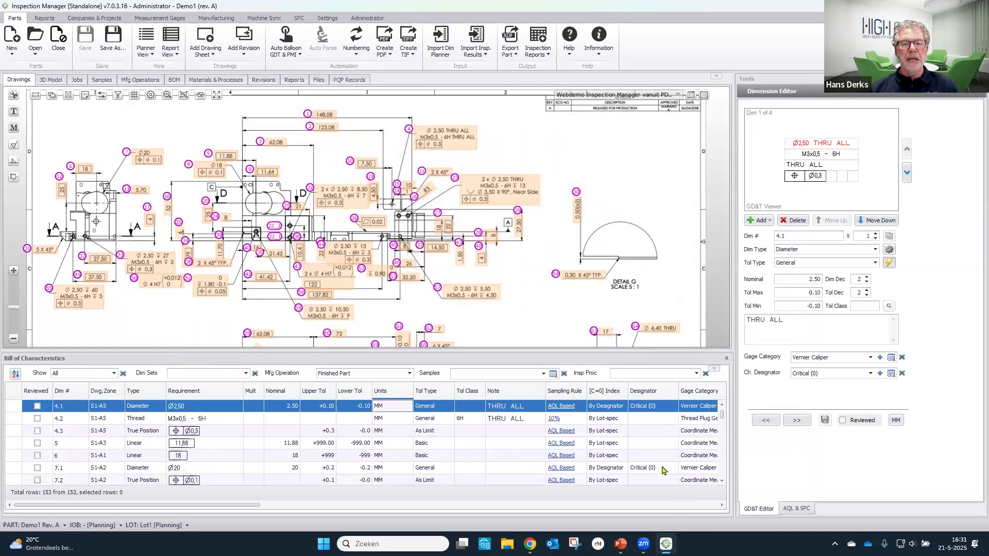
pyautogui.scroll(1, 663, 471)
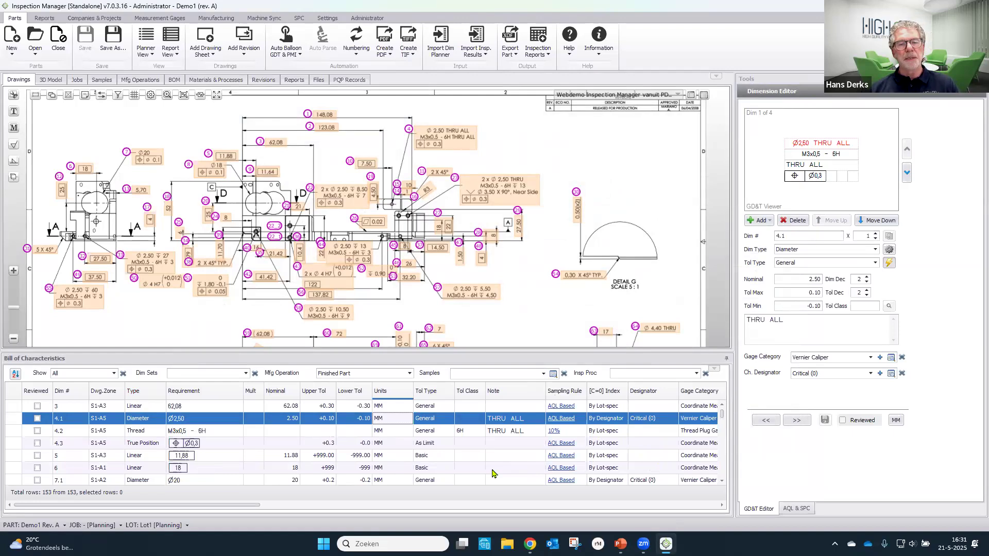
pyautogui.scroll(1, 505, 469)
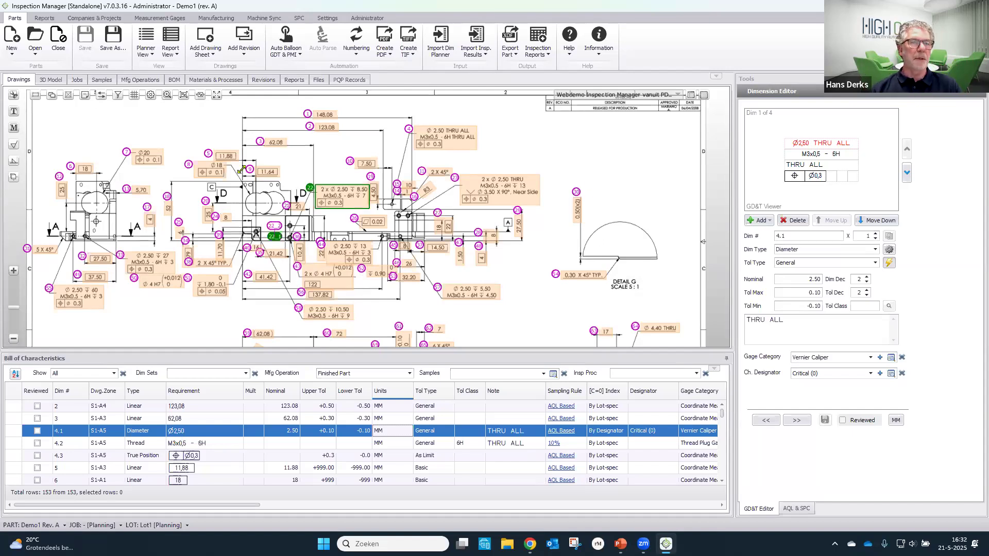
# - Add a manufacturing operation containing the 148,08, 27,50 and 49 dimensions picked on the drawing
pyautogui.click(140, 80)
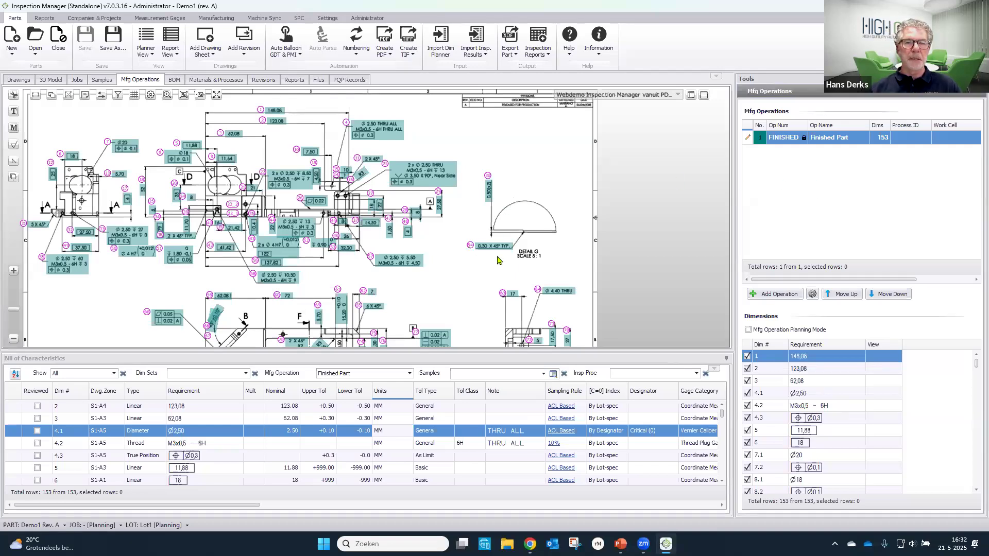
pyautogui.click(274, 110)
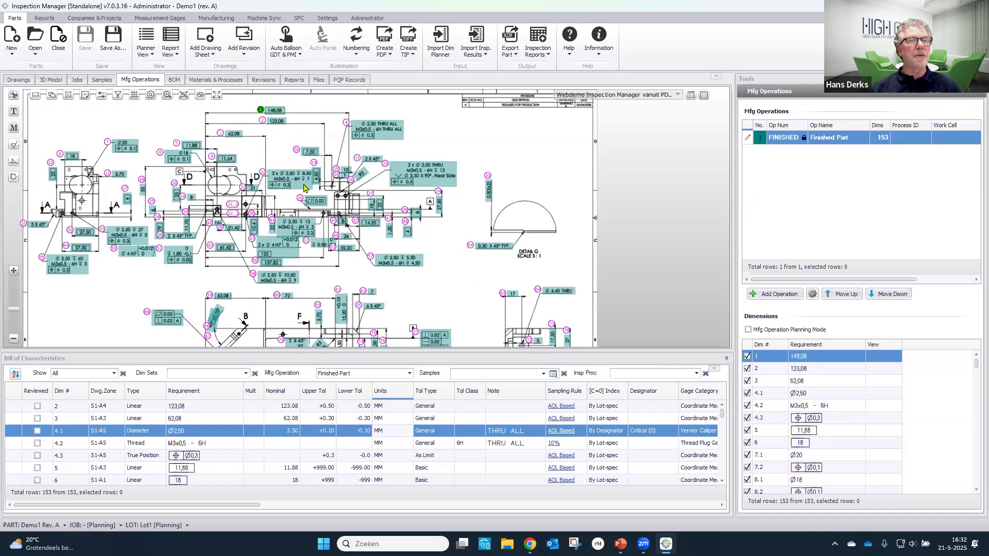
pyautogui.click(437, 214)
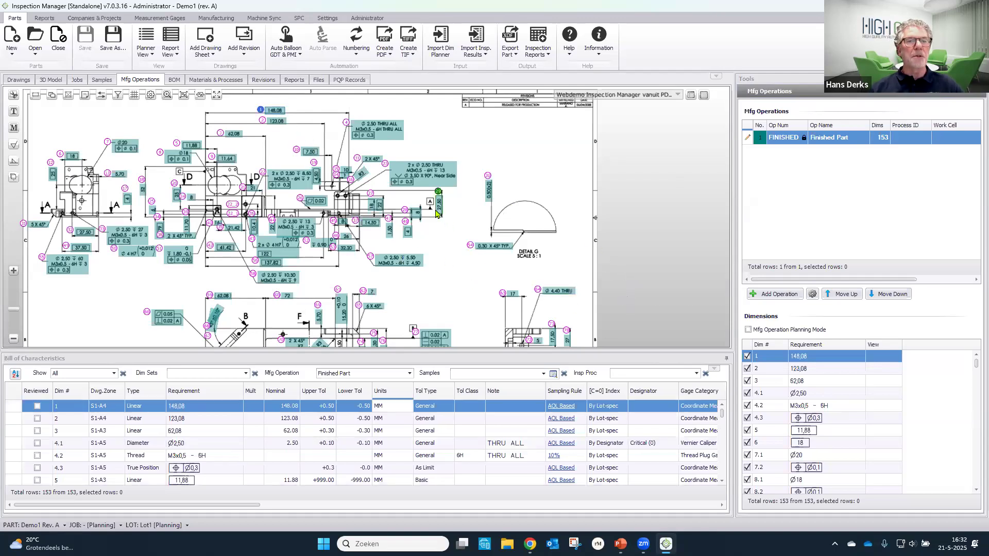
pyautogui.moveTo(457, 283); pyautogui.dragTo(486, 133)
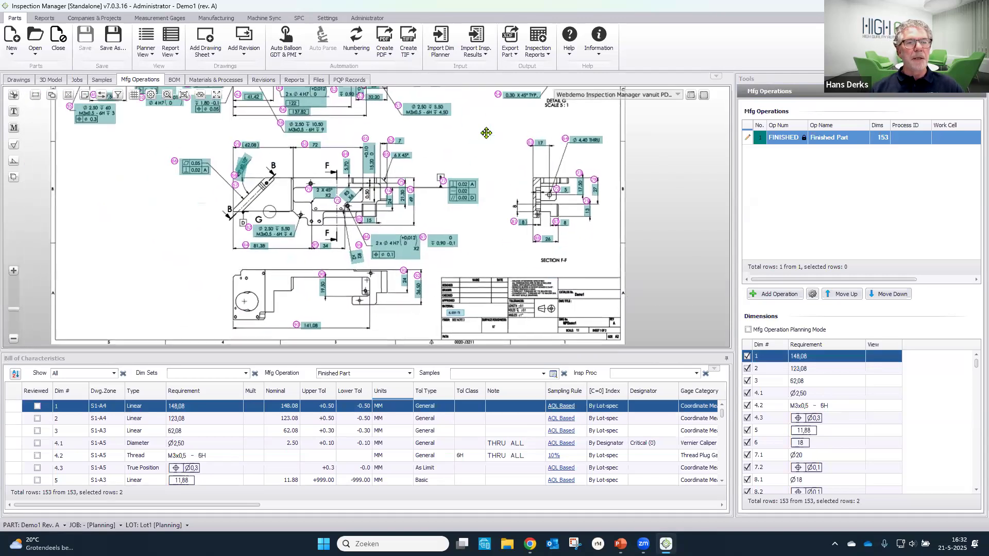
pyautogui.click(412, 186)
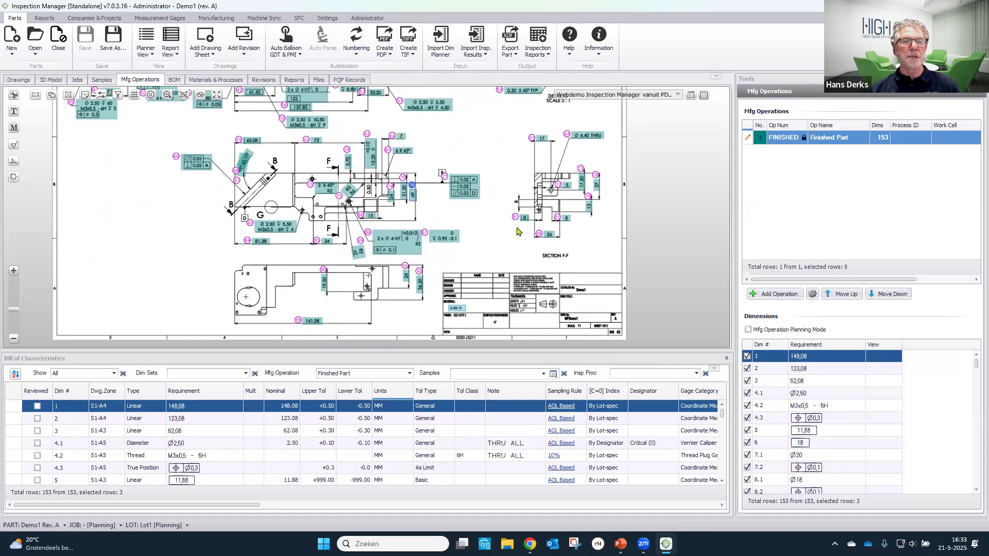
pyautogui.moveTo(514, 220); pyautogui.dragTo(490, 321)
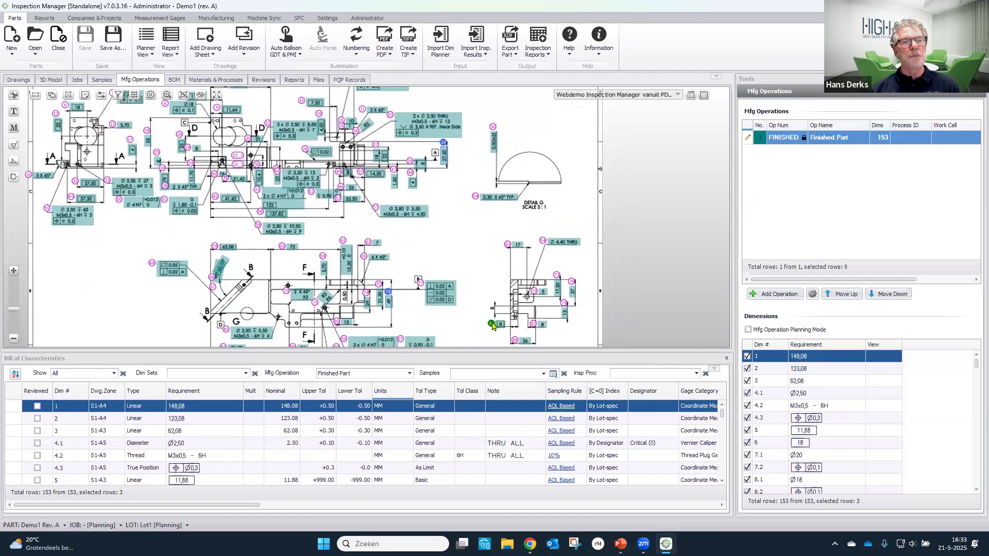
pyautogui.click(792, 296)
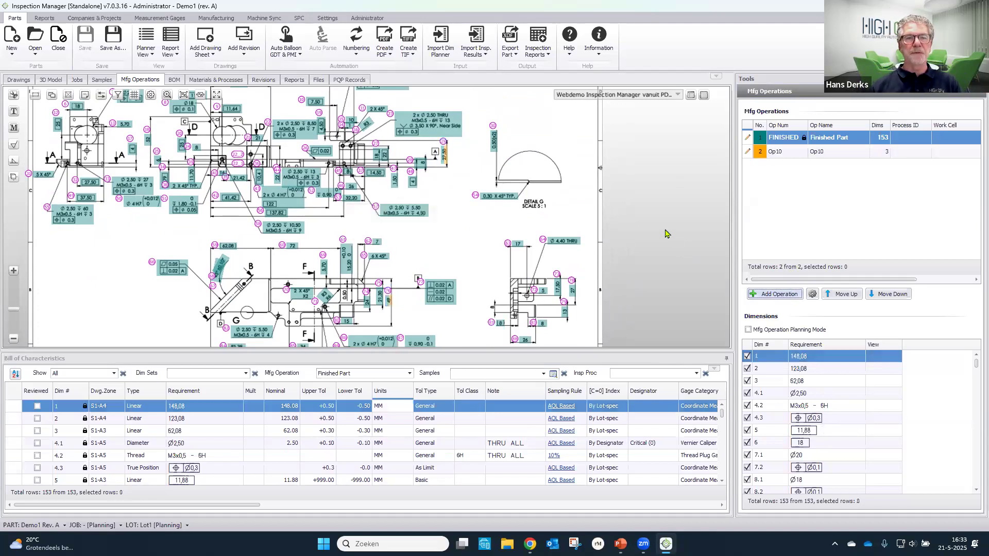
# - Name the new Op10 manufacturing operation Raw Material Cutting and save its details
pyautogui.click(747, 152)
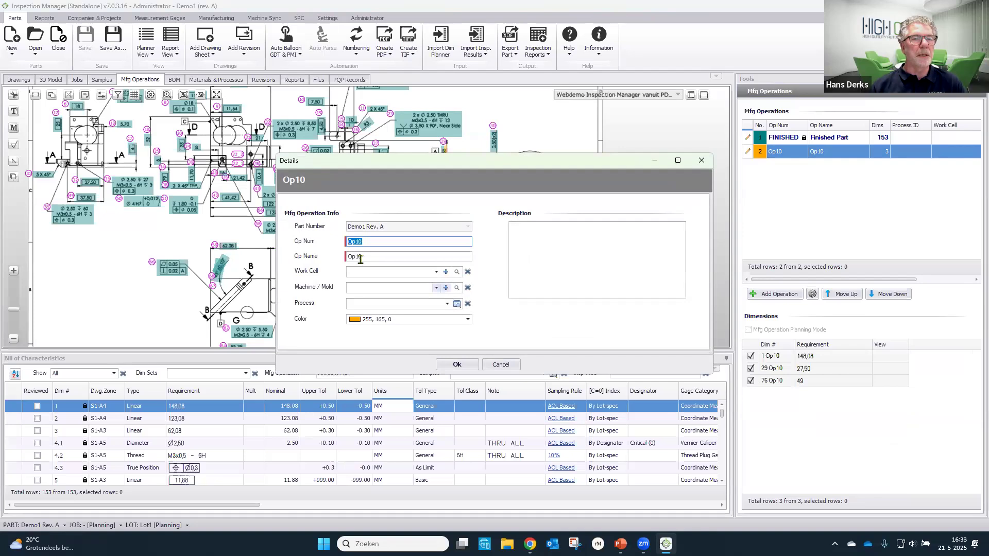
pyautogui.press('Tab')
pyautogui.write('Ra')
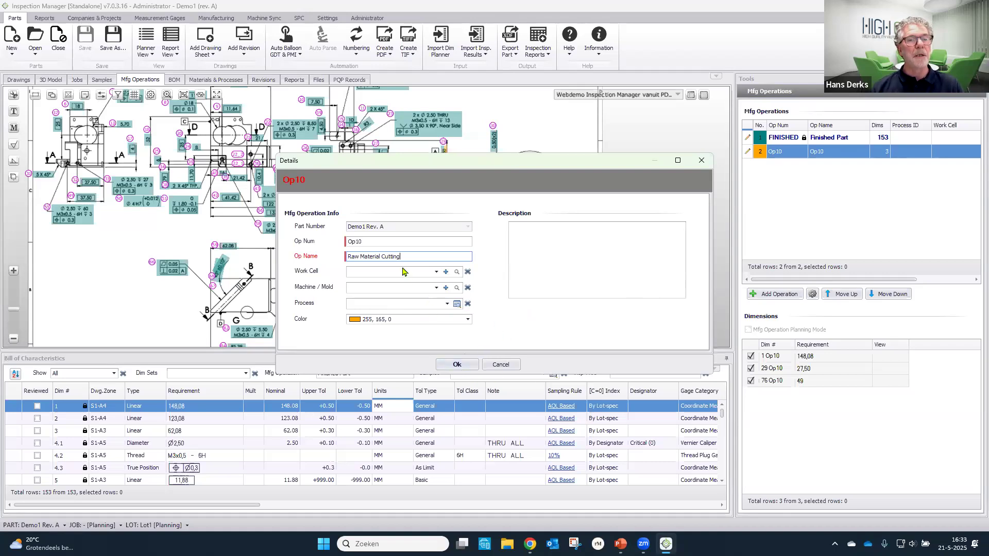
pyautogui.click(469, 365)
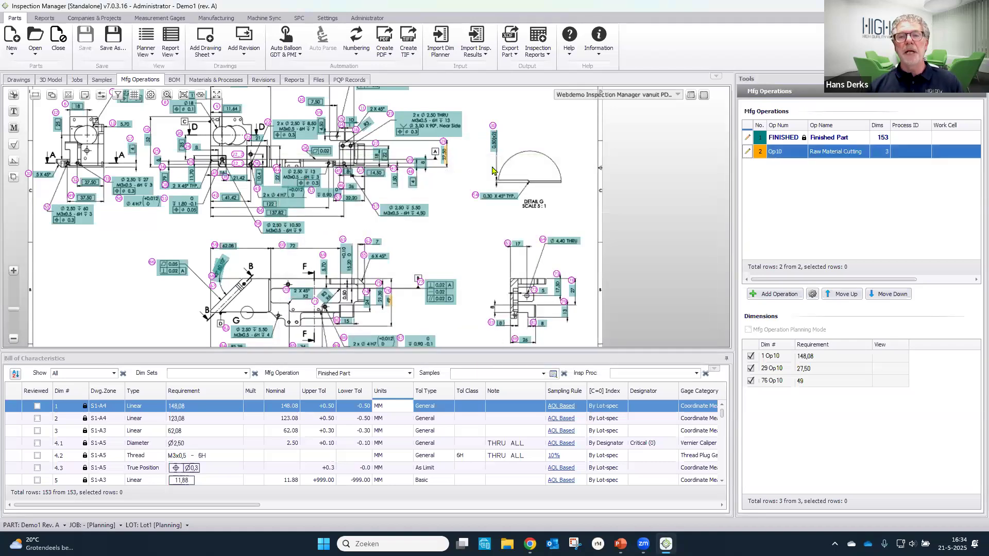
# - Show the Raw Material Cutting operation in the bill of characteristics and select all of its dimensions
pyautogui.click(409, 374)
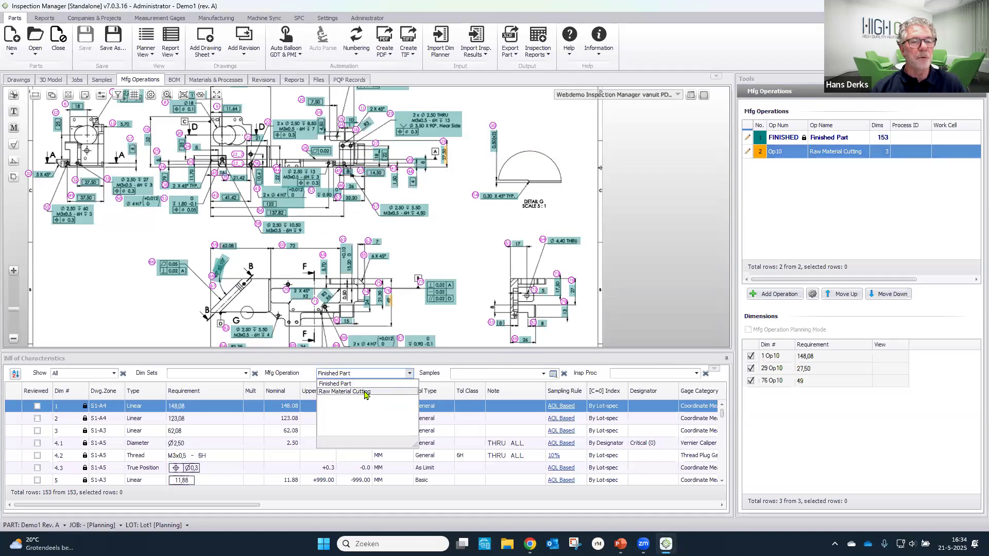
pyautogui.click(364, 393)
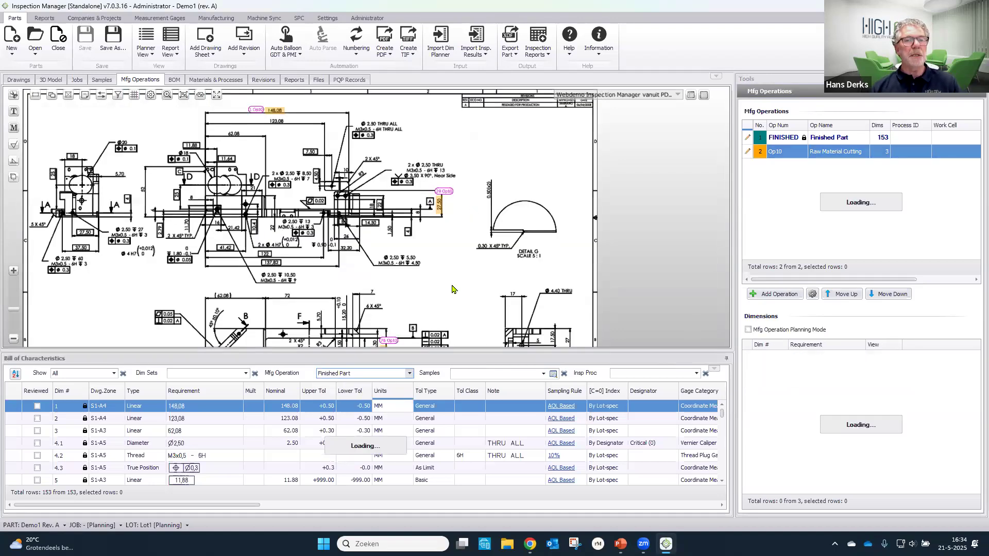
pyautogui.moveTo(460, 249); pyautogui.dragTo(469, 220)
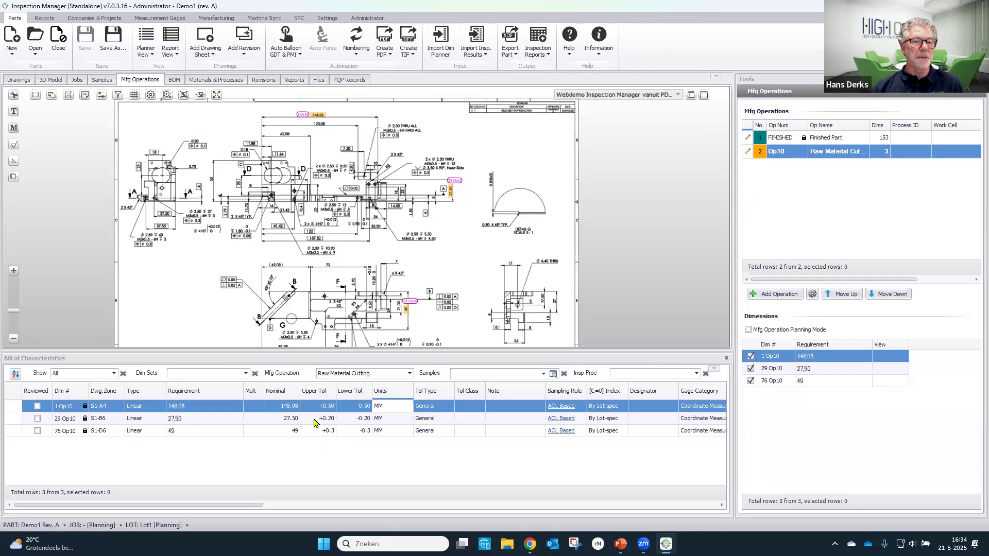
pyautogui.rightClick(315, 419)
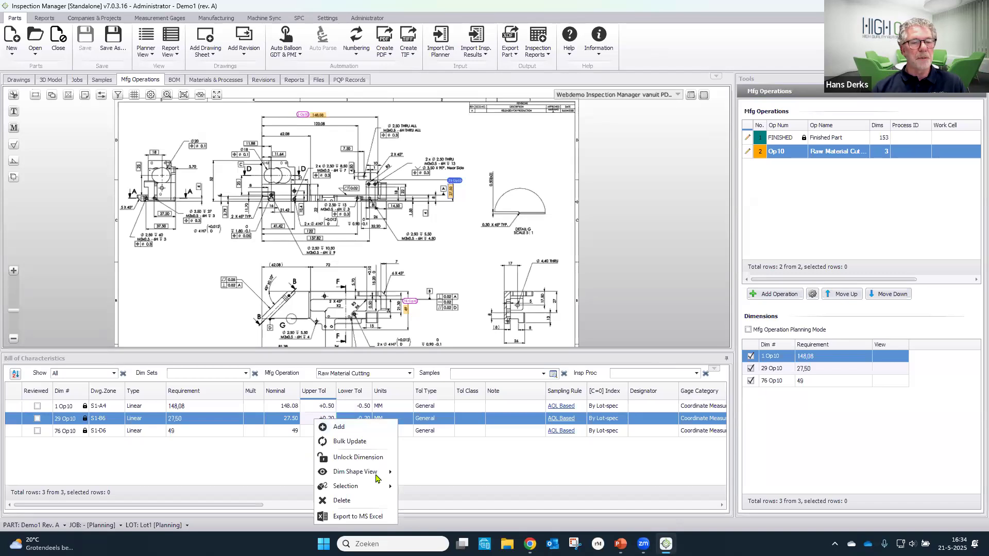
pyautogui.moveTo(376, 486)
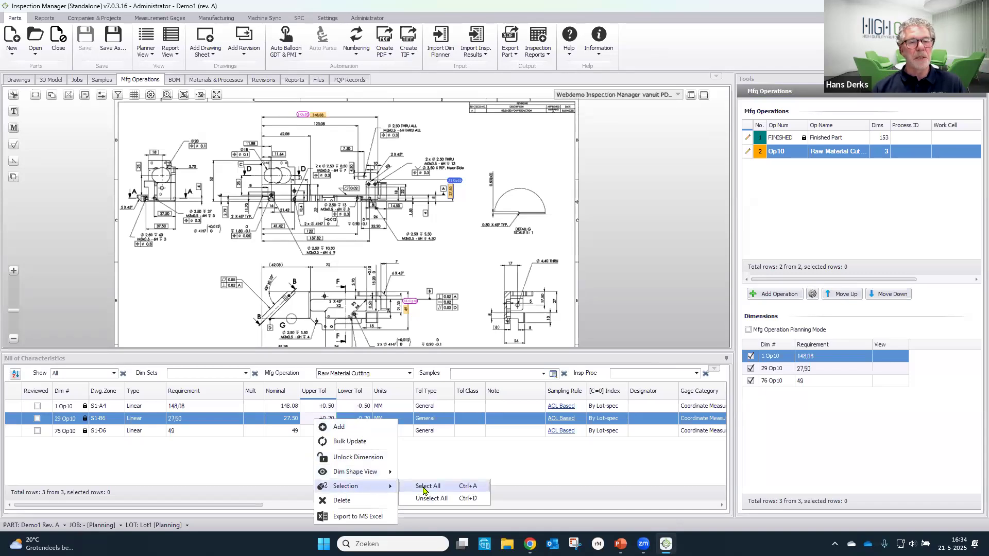
pyautogui.click(424, 486)
# - Start a bulk update of the selected Raw Material Cutting dimensions that adds 4 to their nominal values
pyautogui.rightClick(436, 431)
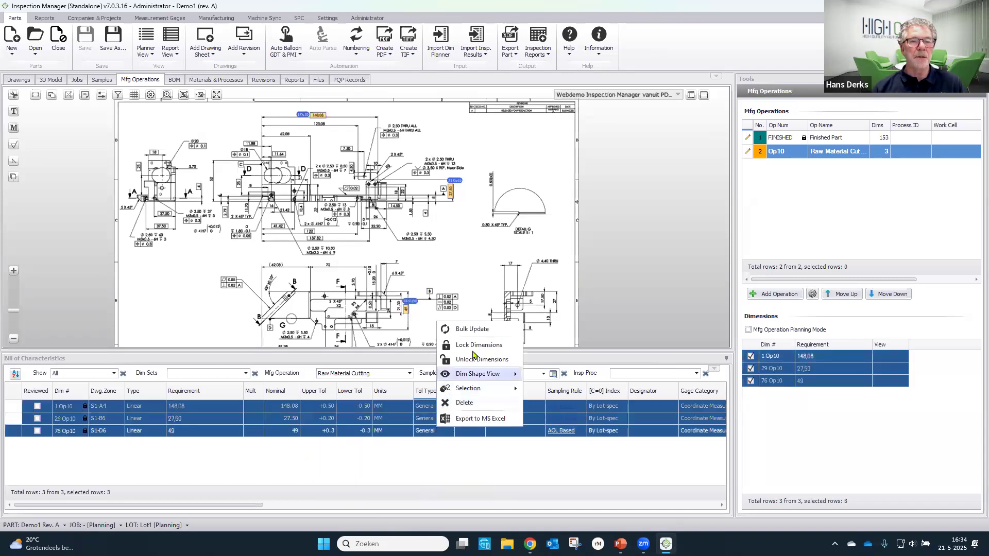
pyautogui.click(476, 329)
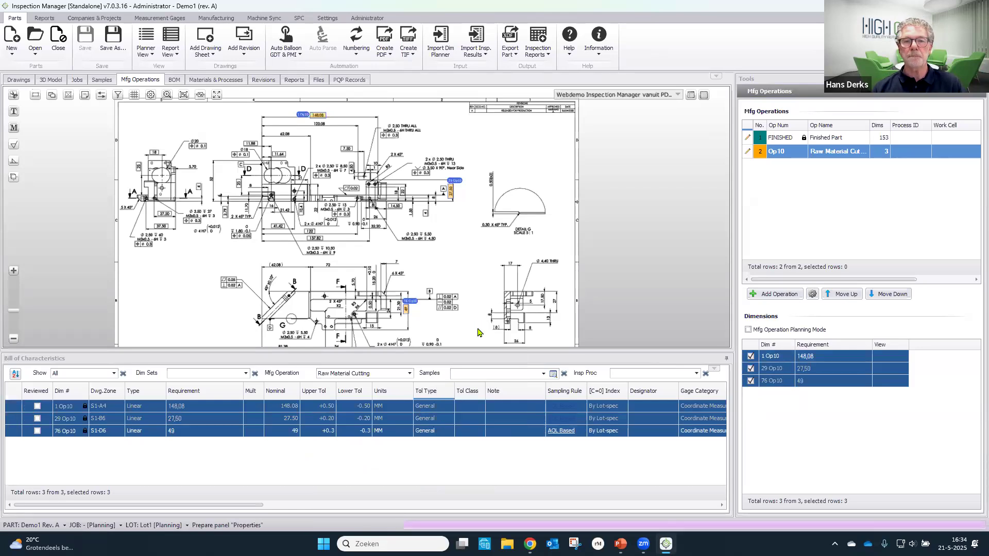
pyautogui.click(702, 305)
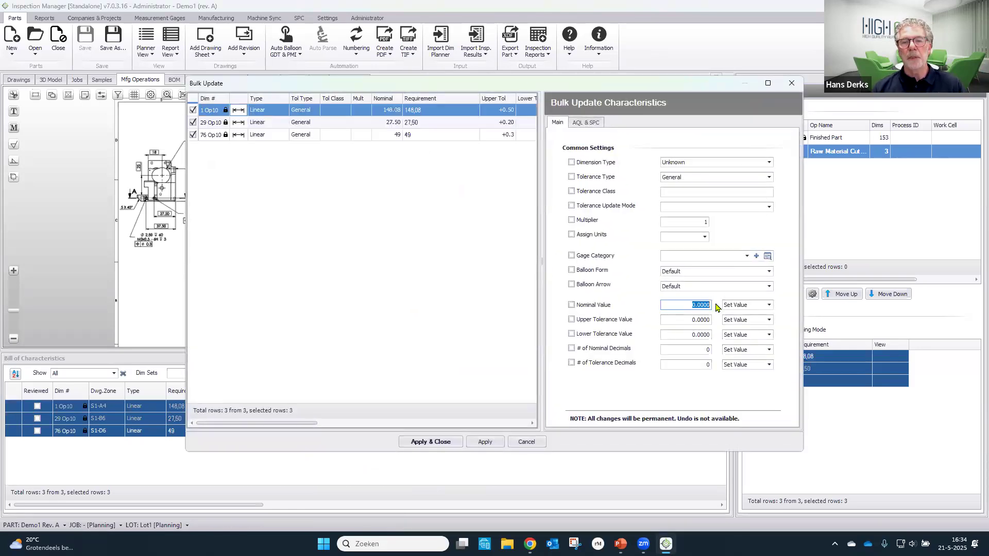
pyautogui.write('4,')
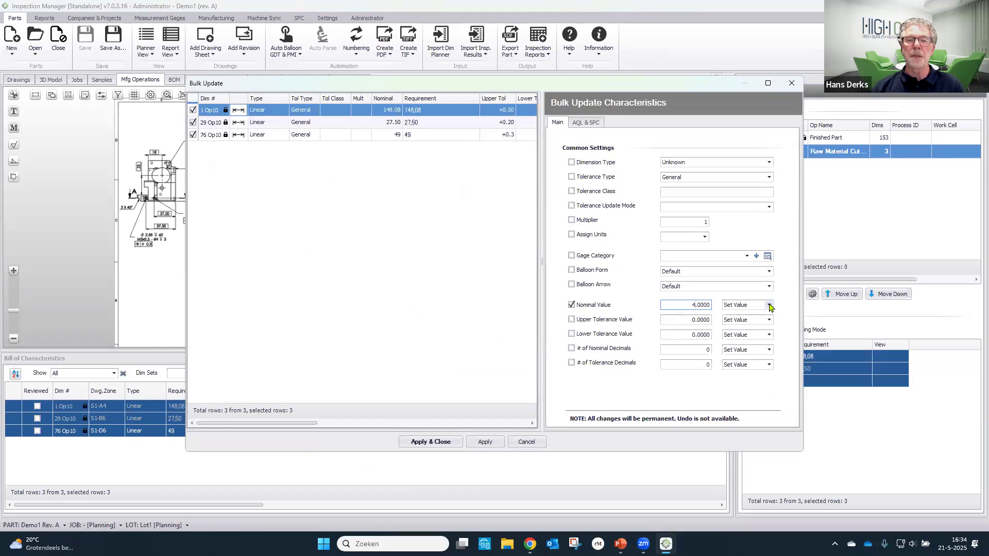
pyautogui.click(768, 305)
pyautogui.click(750, 323)
# - Set the upper tolerance to 1 and the lower tolerance to -1 in the bulk update
pyautogui.click(707, 319)
pyautogui.write('1')
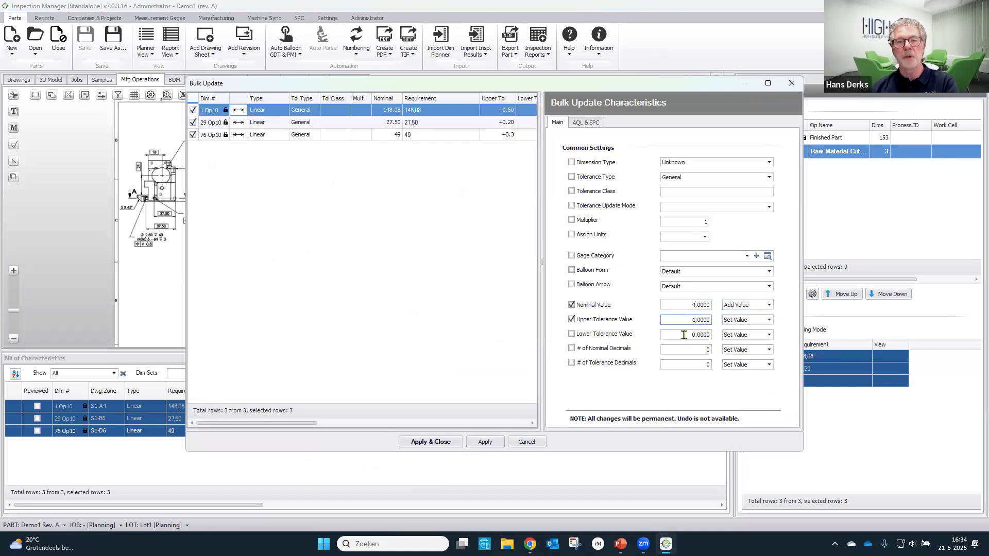
pyautogui.click(695, 334)
pyautogui.write('-1')
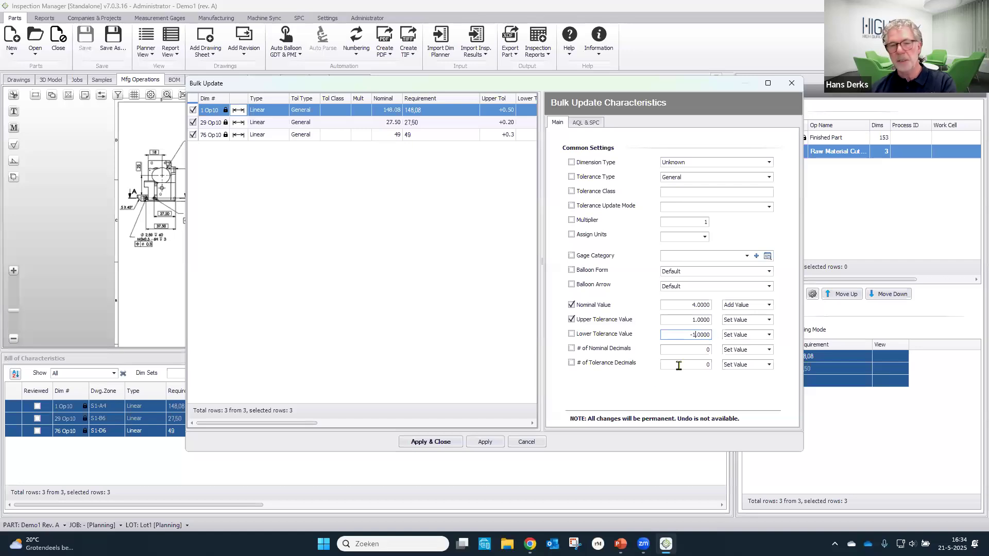
# - Apply the bulk update of the raw material dimensions and switch the bill of characteristics to the Finished Part operation
pyautogui.click(455, 442)
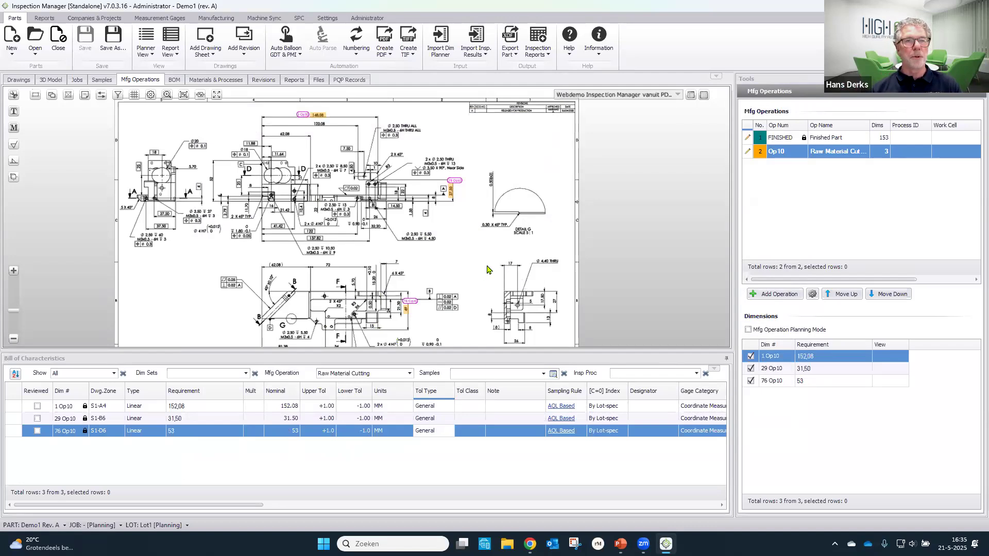
pyautogui.click(410, 374)
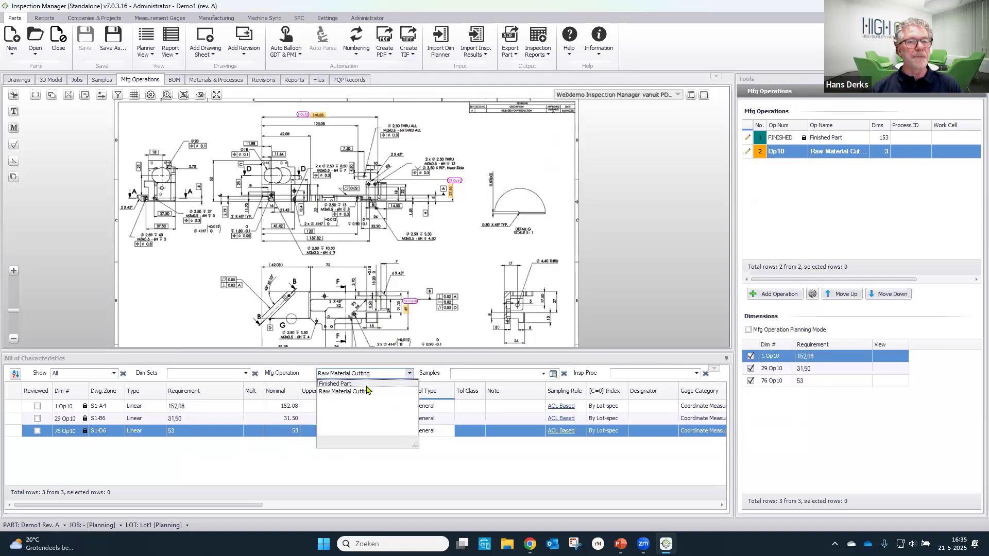
pyautogui.click(366, 390)
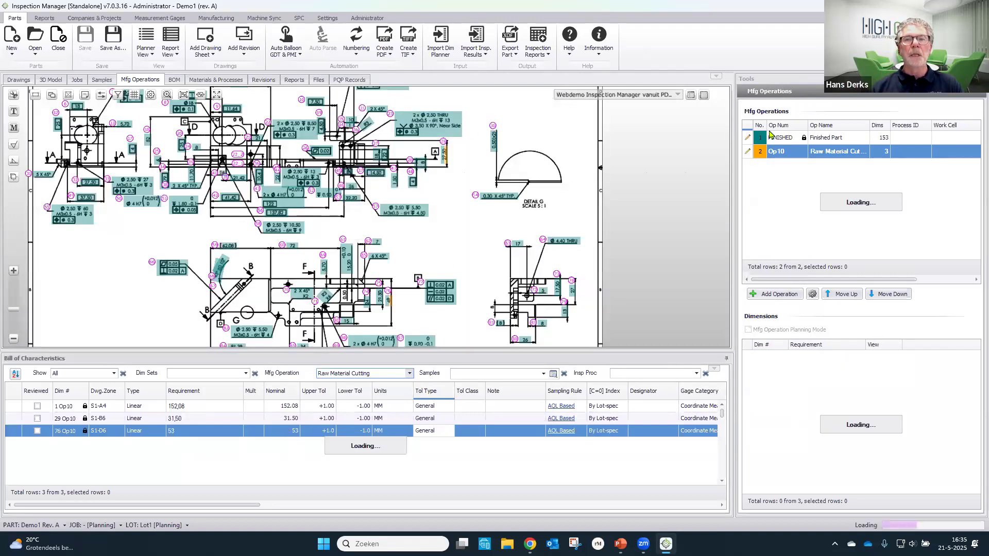
# - Show the part properties in place of the manufacturing operations tools
pyautogui.click(771, 136)
pyautogui.click(776, 92)
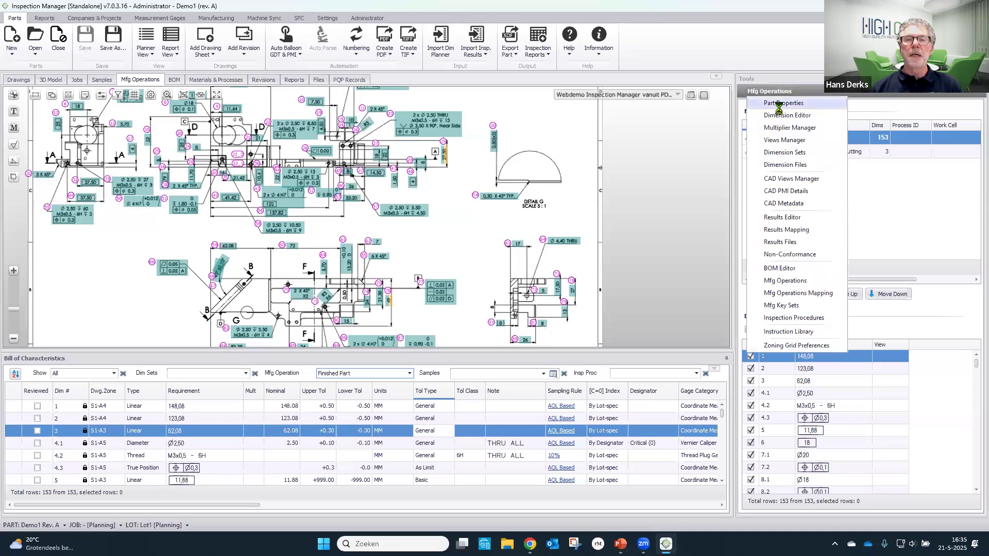
pyautogui.click(779, 103)
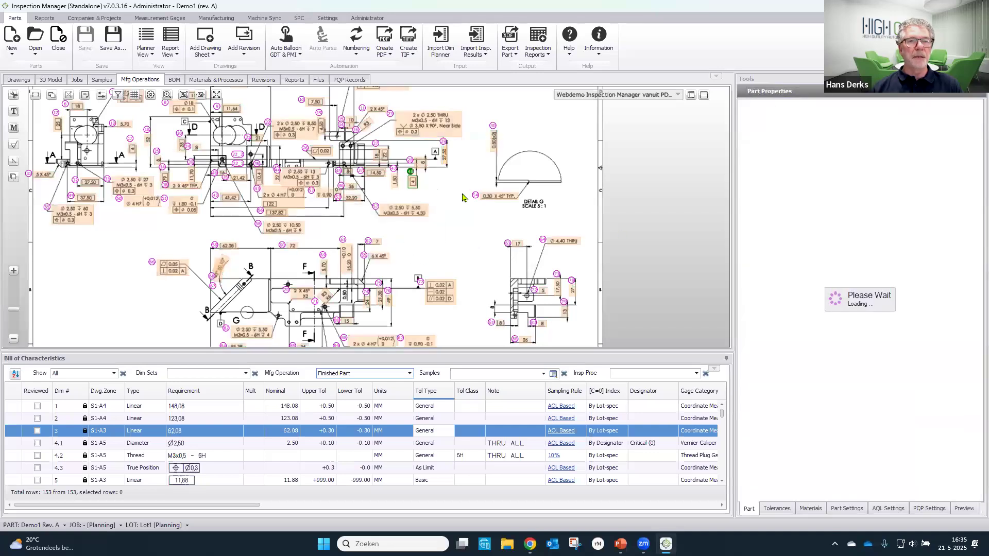
# - Create a ballooned PDF from the finished part drawing
pyautogui.moveTo(462, 197); pyautogui.dragTo(541, 262)
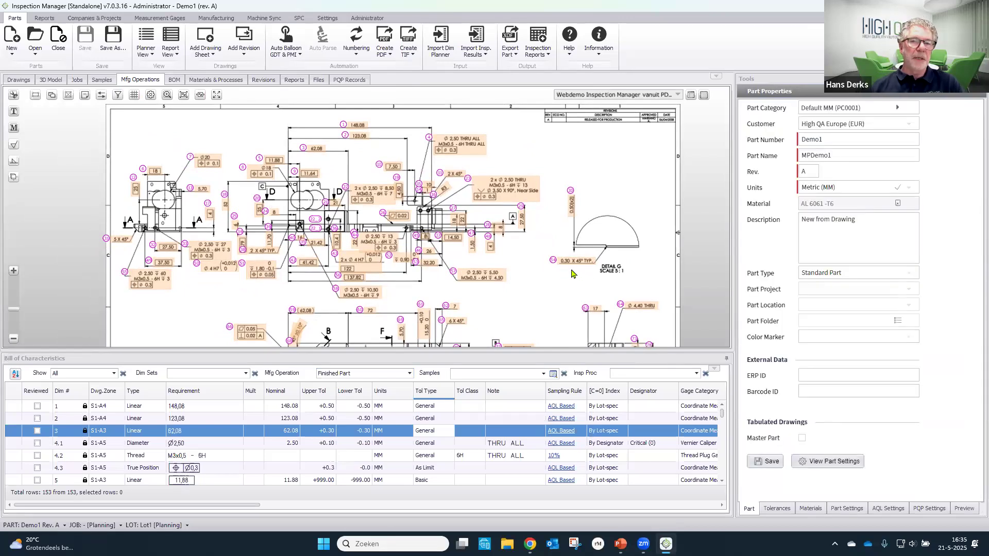
pyautogui.click(389, 61)
pyautogui.click(414, 82)
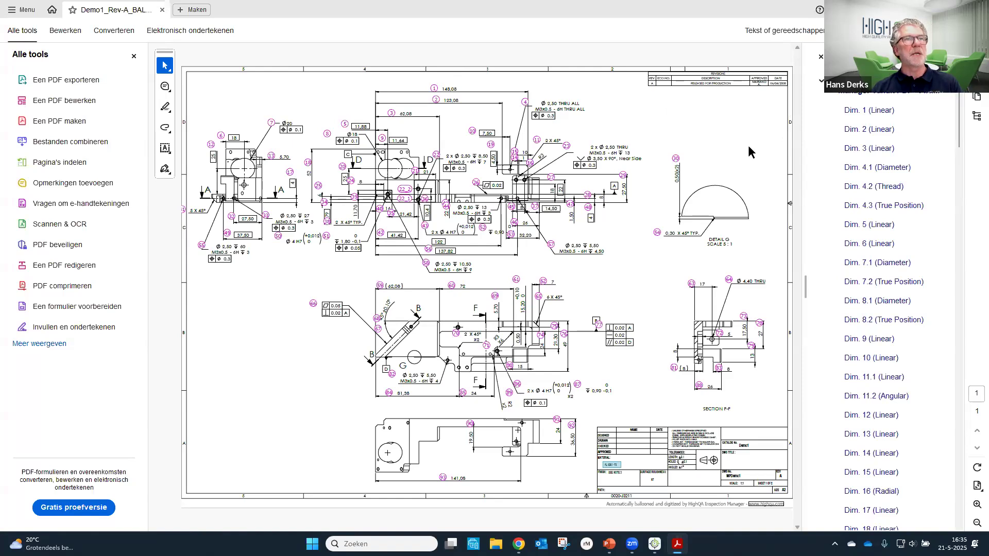
# - Examine dimensions 1, 2 and 3 through their bookmarks in the ballooned PDF and close it
pyautogui.click(857, 111)
pyautogui.click(858, 129)
pyautogui.click(865, 150)
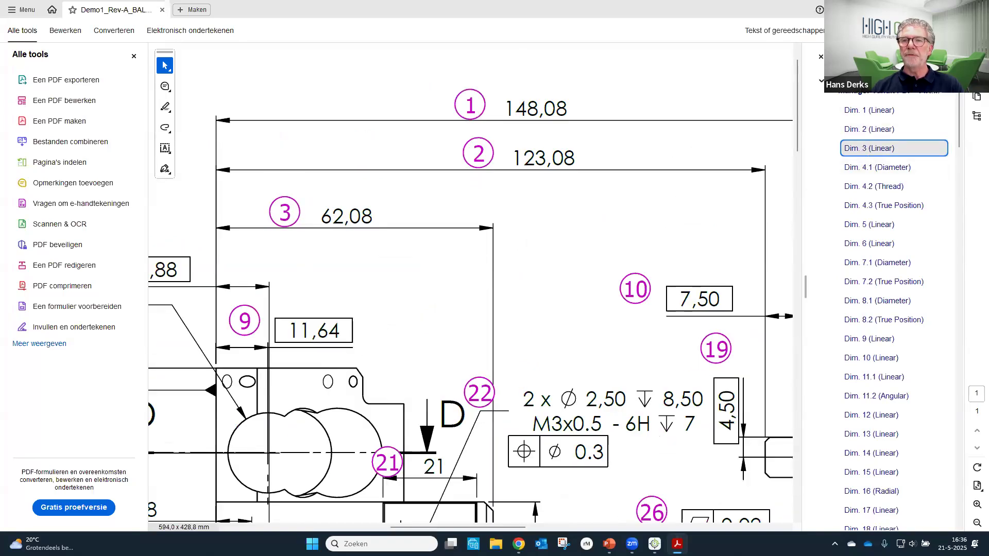
pyautogui.click(977, 9)
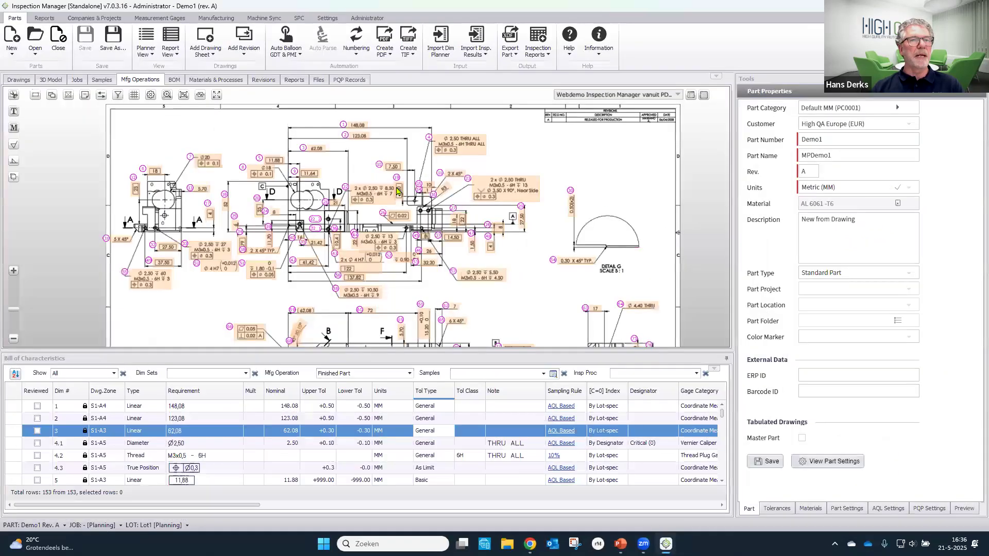
# - Show the files attached to the part and save the part properties
pyautogui.click(319, 82)
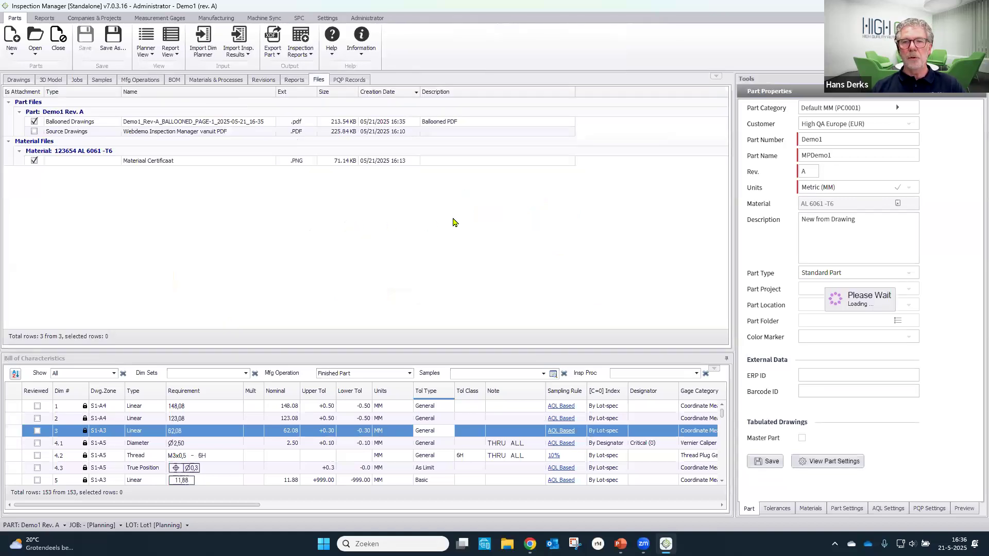
pyautogui.click(773, 470)
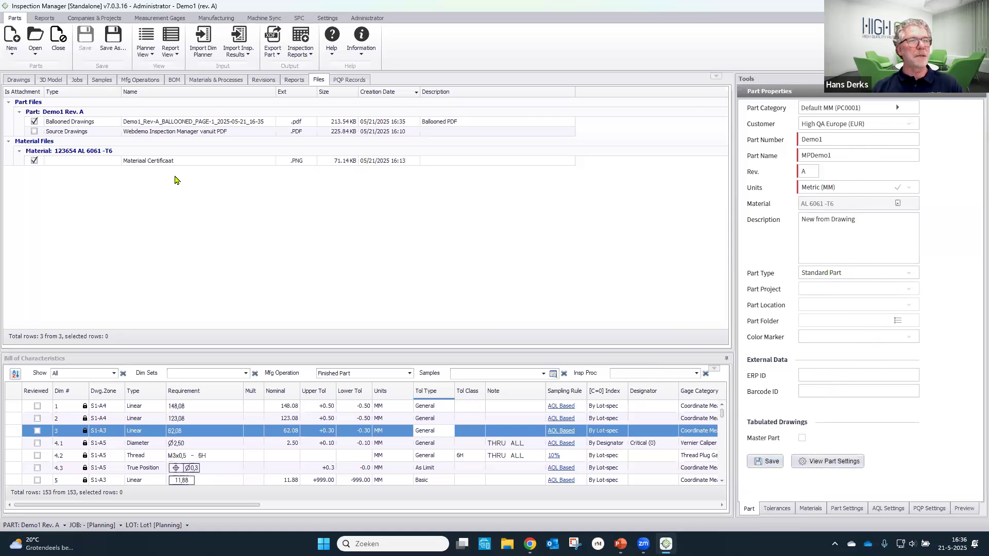
# - Return to the drawing and create an Inspection Planner Rev B report for the Finished Part operation
pyautogui.click(18, 81)
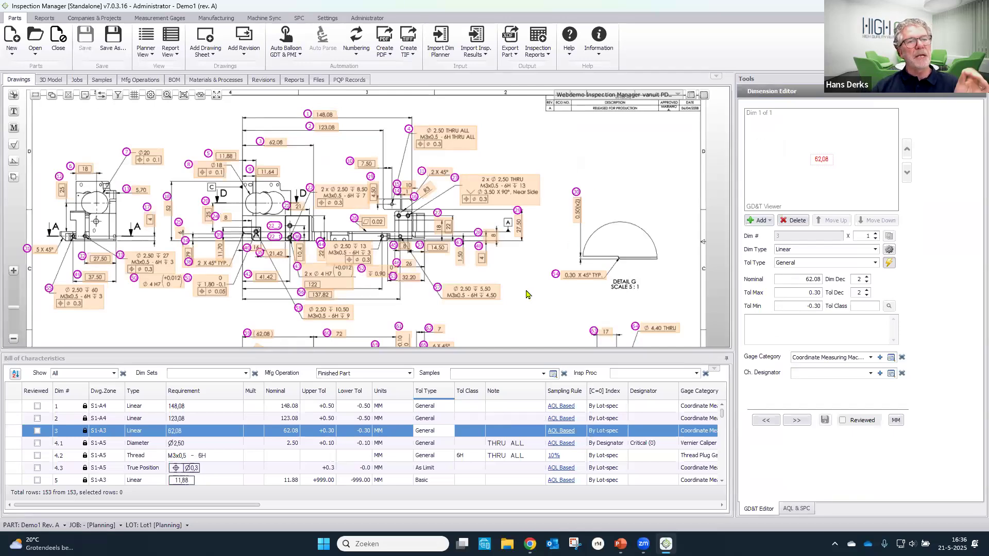
pyautogui.click(541, 57)
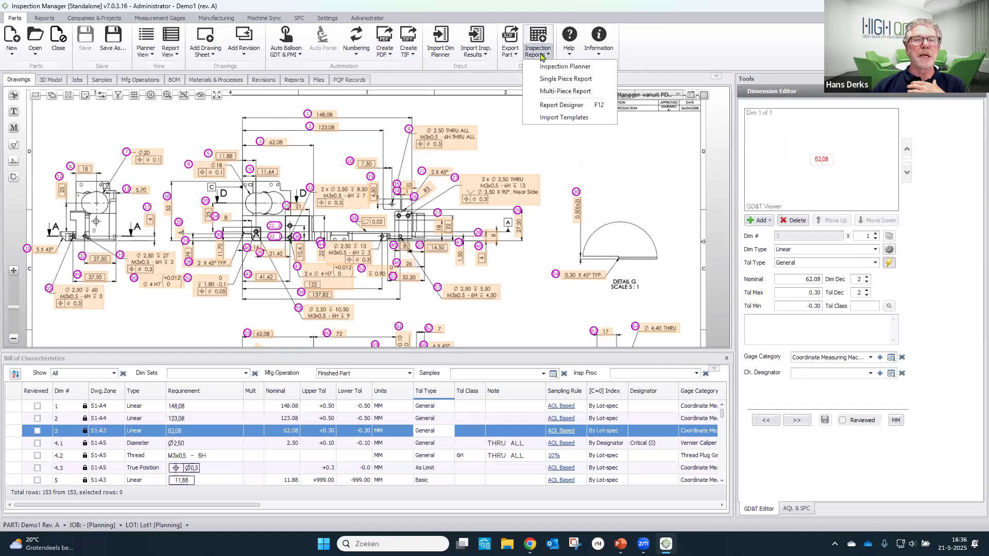
pyautogui.click(571, 66)
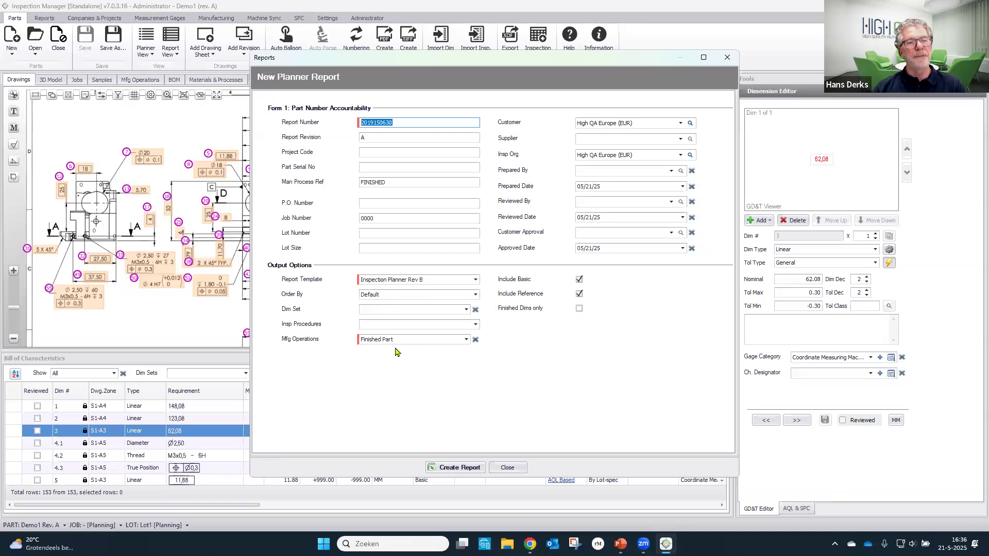
pyautogui.click(456, 468)
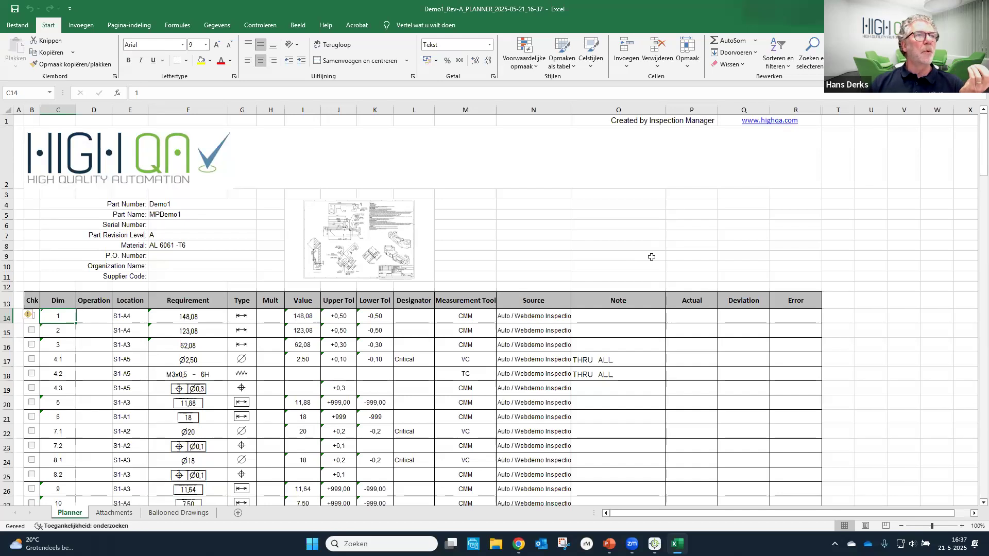
pyautogui.moveTo(689, 317); pyautogui.dragTo(693, 460)
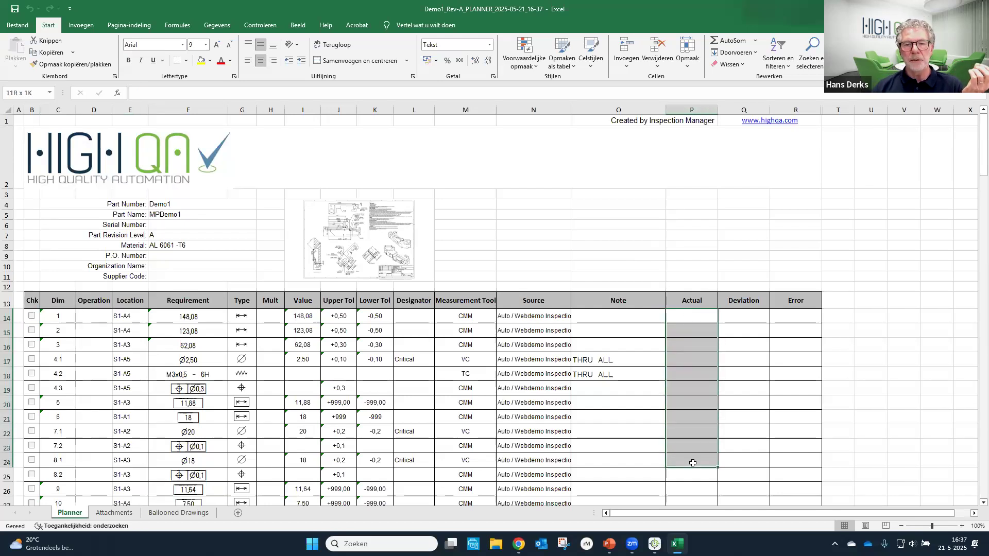
pyautogui.click(685, 256)
pyautogui.moveTo(690, 314); pyautogui.dragTo(694, 371)
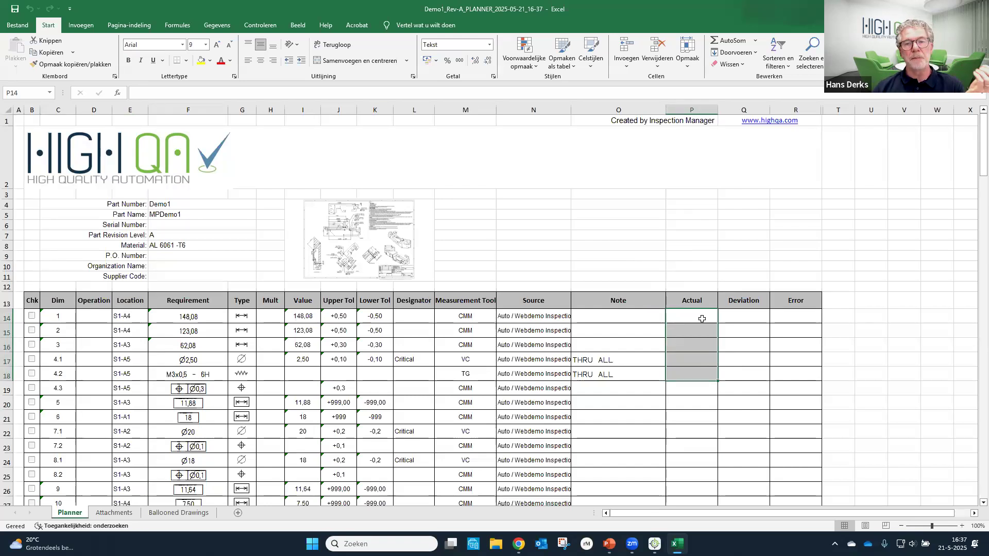
pyautogui.moveTo(696, 318); pyautogui.dragTo(697, 451)
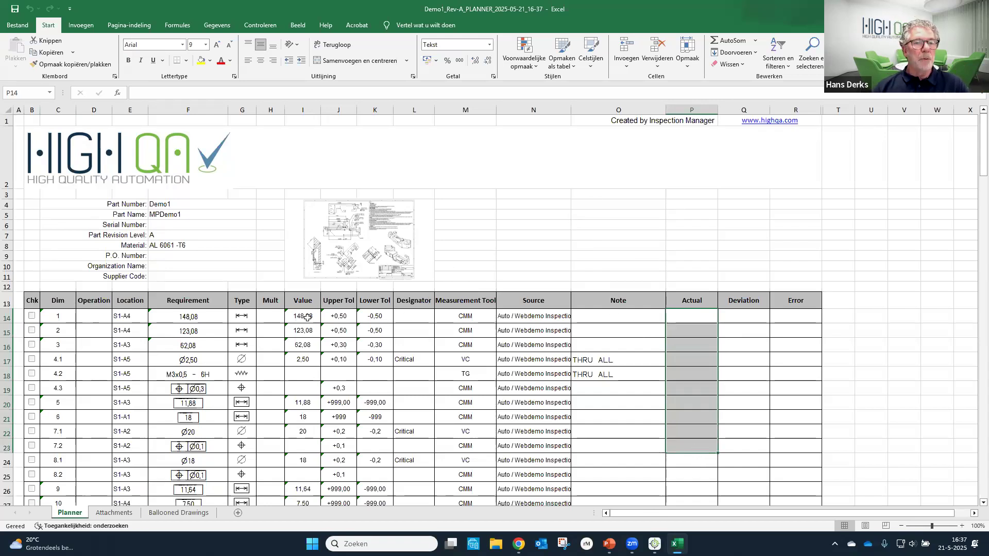
# - Copy all nominal values from the planner sheet's Value column into the Actual column, starting at cell P14
pyautogui.moveTo(307, 316); pyautogui.dragTo(305, 500)
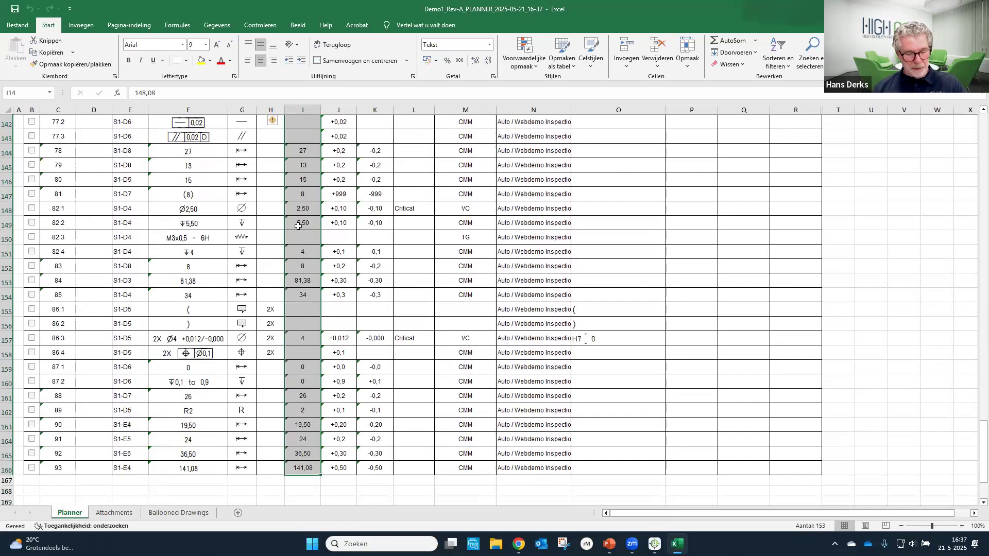
pyautogui.hotkey('ctrl', 'c')
pyautogui.scroll(8, 689, 215)
pyautogui.scroll(20, 690, 217)
pyautogui.scroll(17, 697, 199)
pyautogui.click(697, 319)
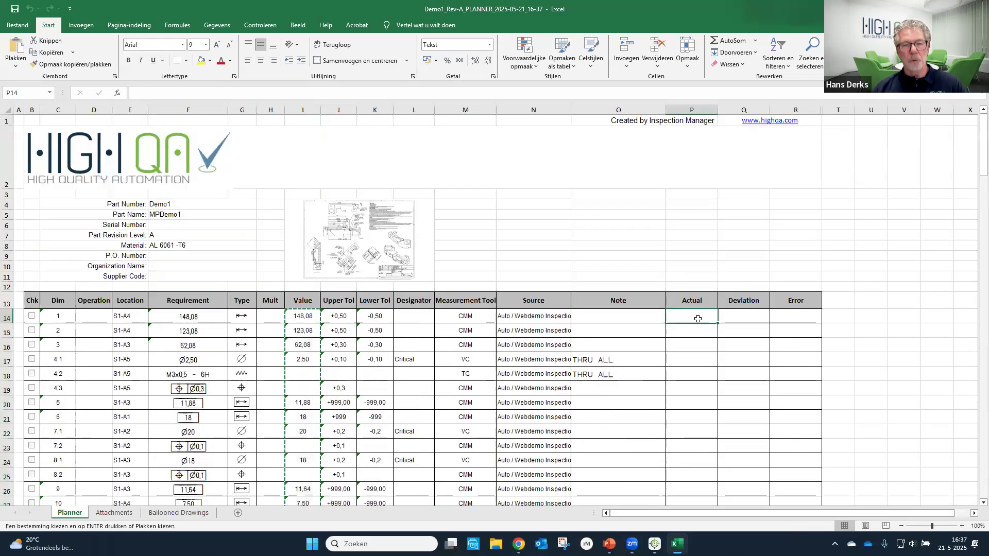
pyautogui.hotkey('ctrl', 'v')
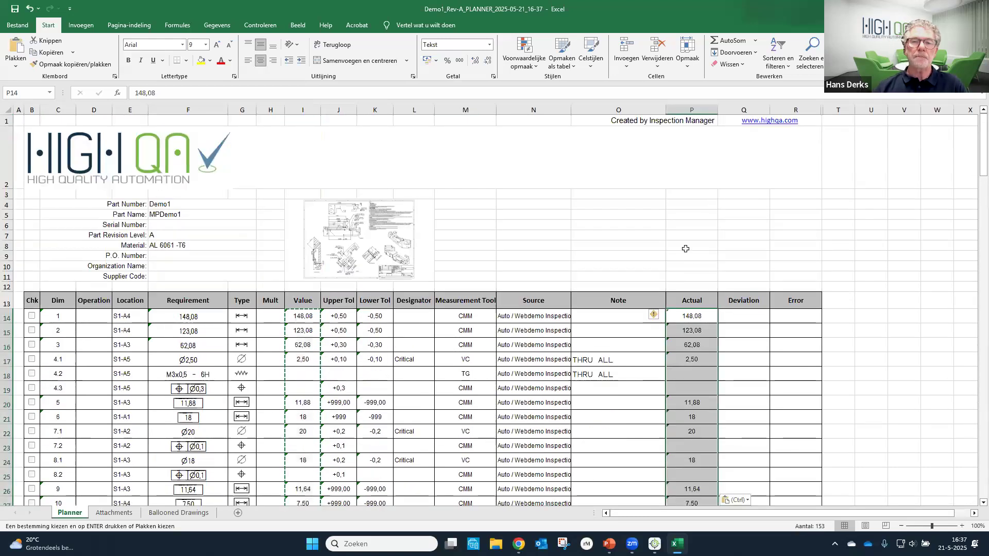
pyautogui.click(686, 249)
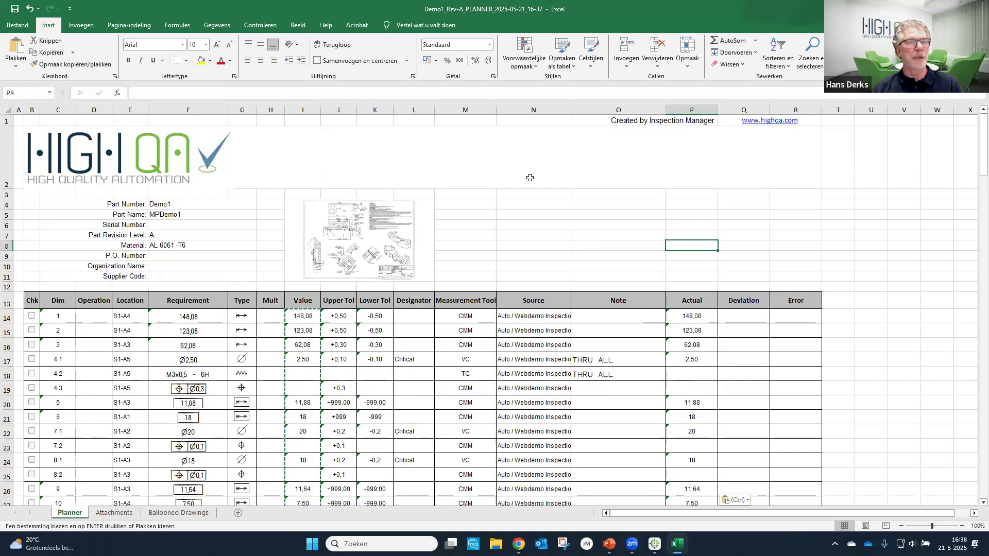
# - Start saving the planner workbook under a new name and choose the Bureaublad folder as its destination
pyautogui.click(15, 28)
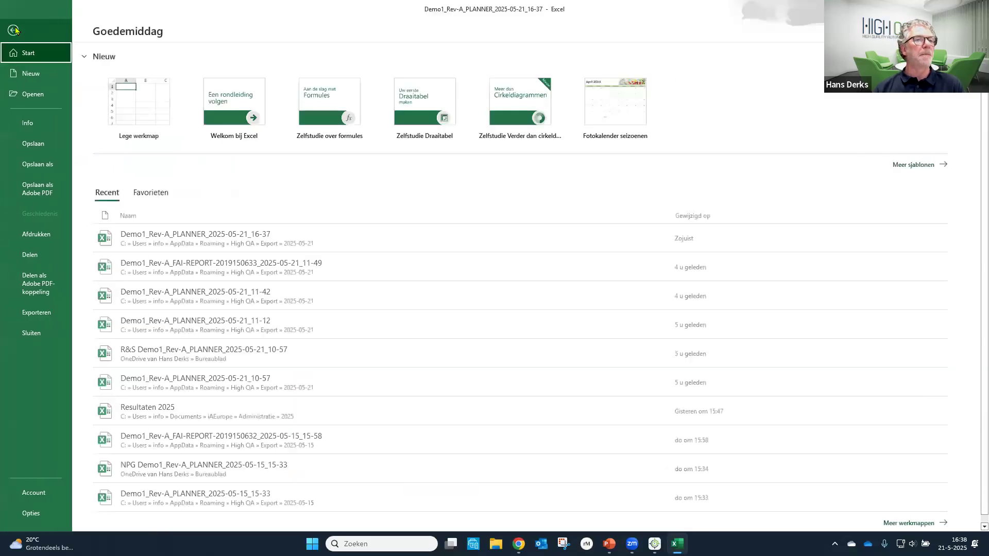
pyautogui.click(52, 165)
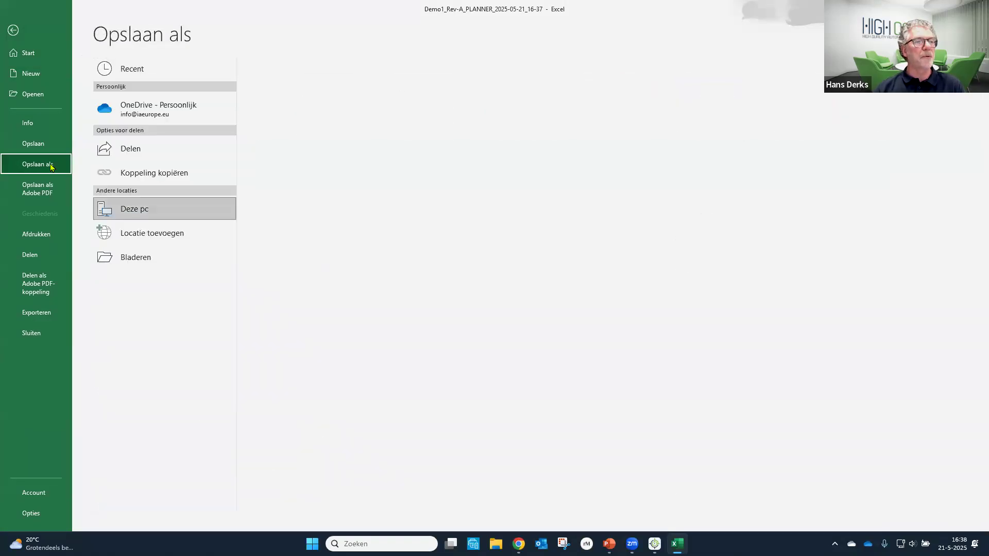
pyautogui.click(146, 257)
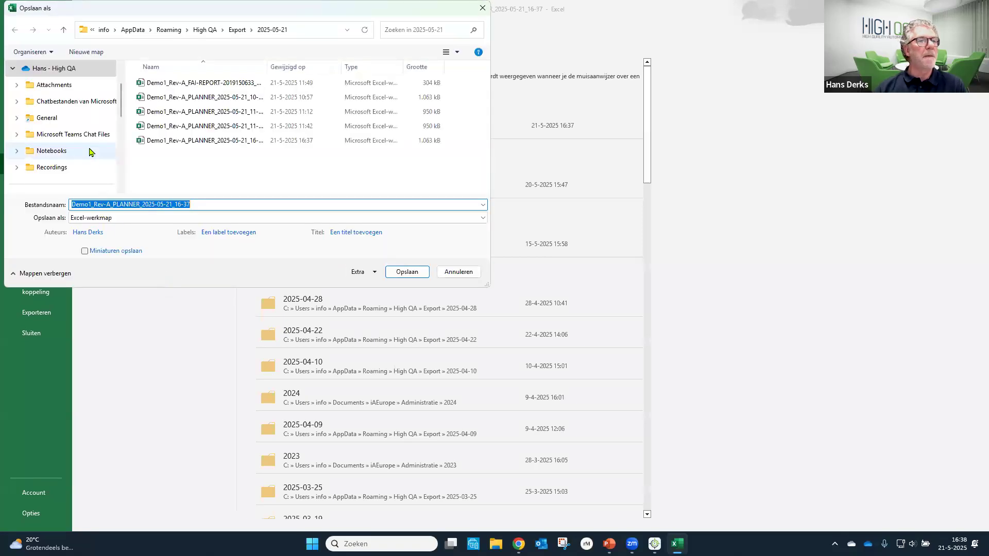
pyautogui.scroll(-3, 91, 152)
pyautogui.scroll(1, 87, 142)
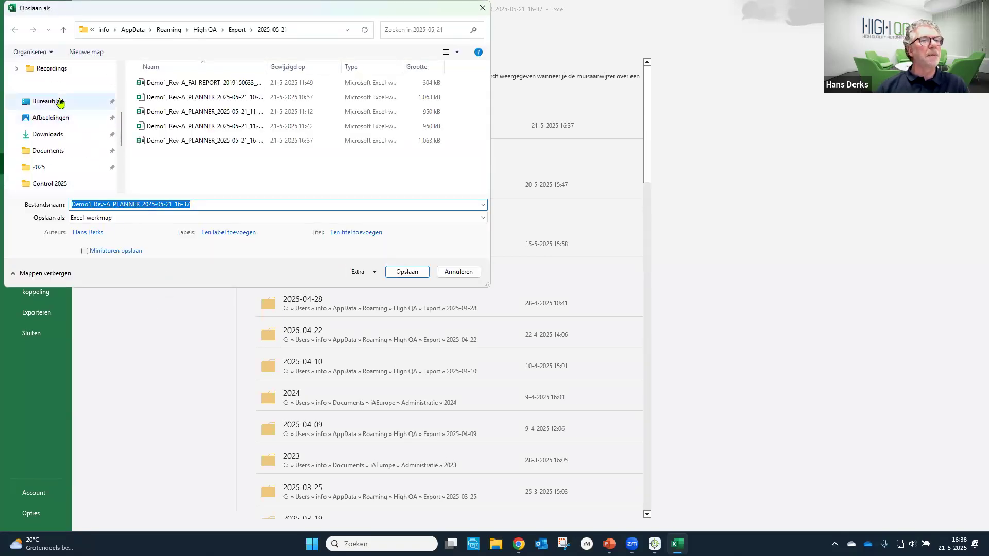
pyautogui.click(60, 102)
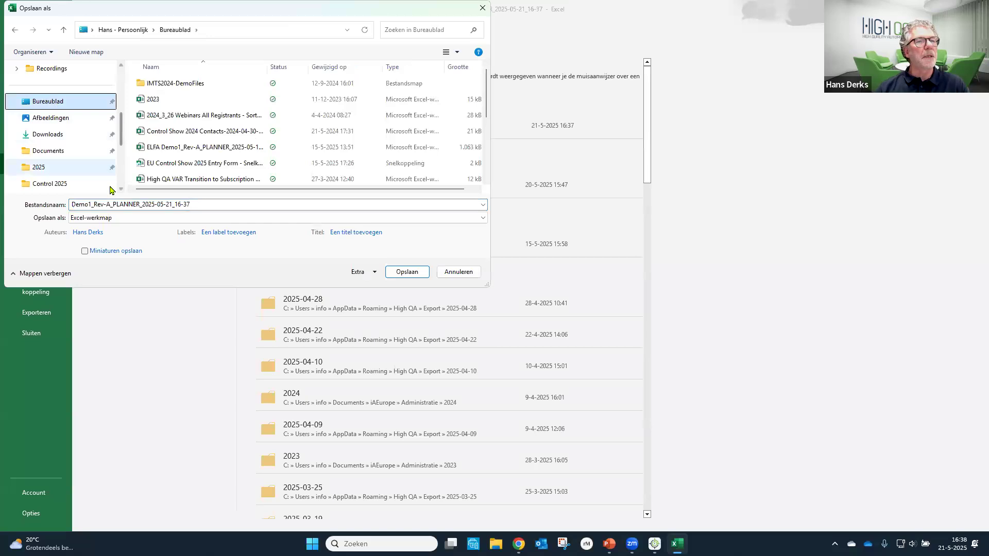
# - Put a first name in front of the workbook's file name, save it and close the workbook
pyautogui.click(77, 204)
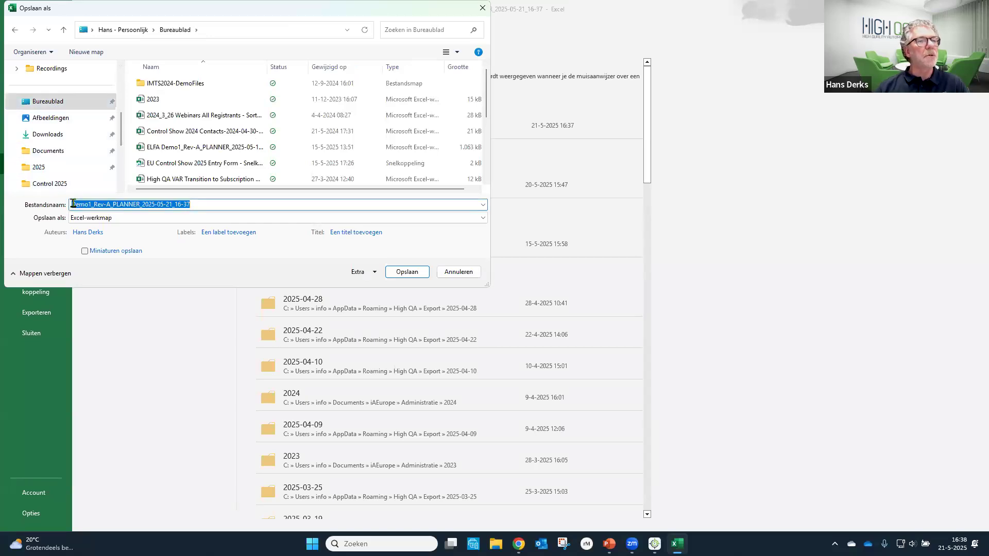
pyautogui.click(73, 204)
pyautogui.click(114, 101)
pyautogui.write('Hans')
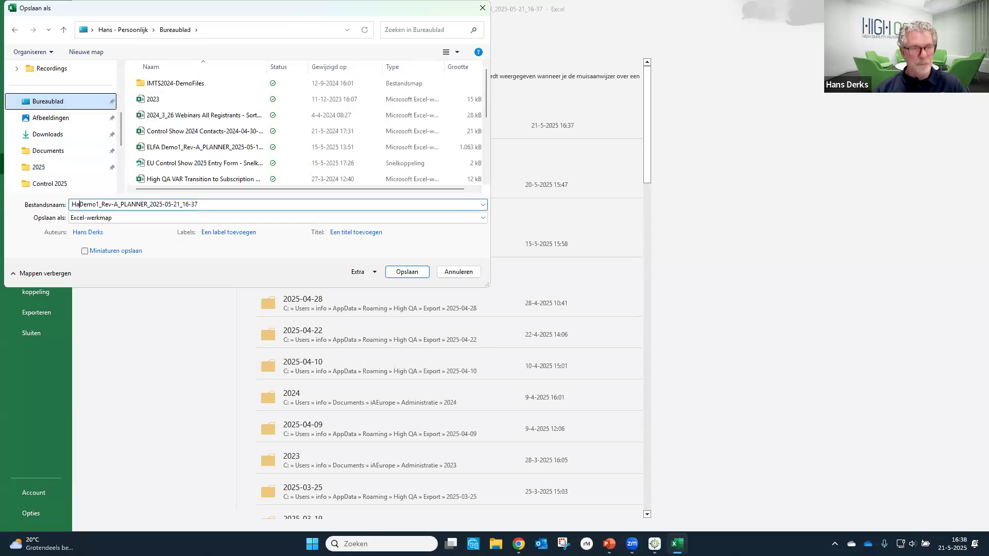
pyautogui.click(401, 269)
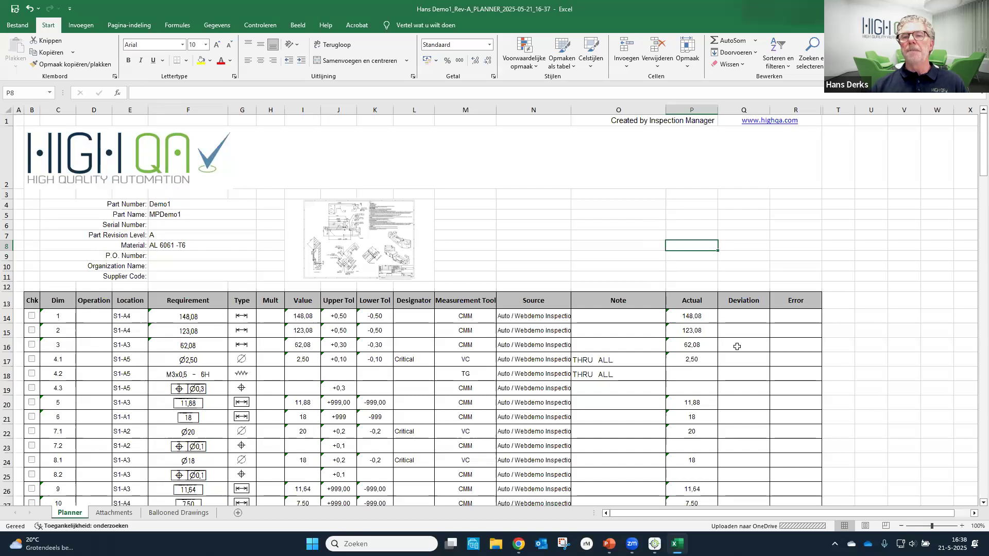
pyautogui.click(977, 9)
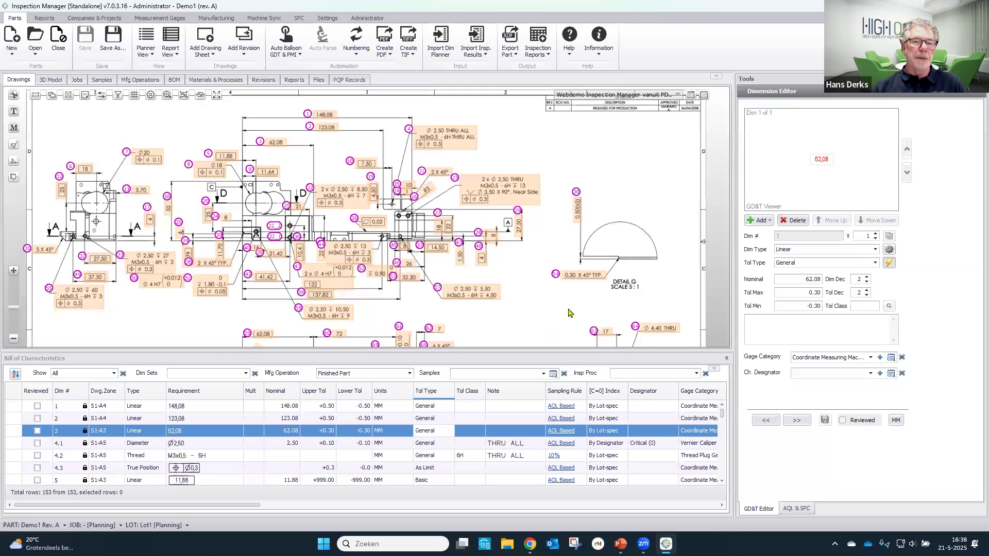
pyautogui.moveTo(568, 308); pyautogui.dragTo(595, 304)
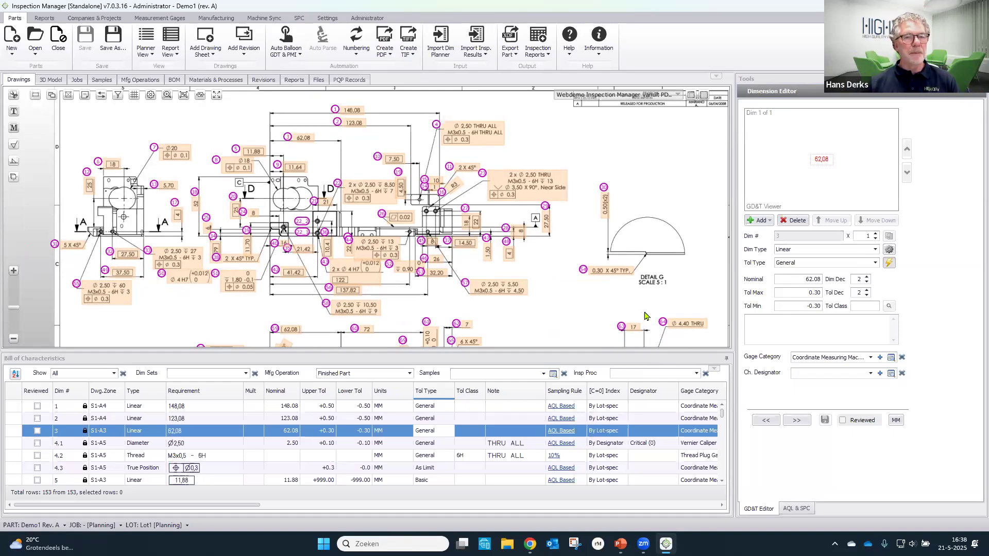
pyautogui.moveTo(358, 157); pyautogui.dragTo(346, 183)
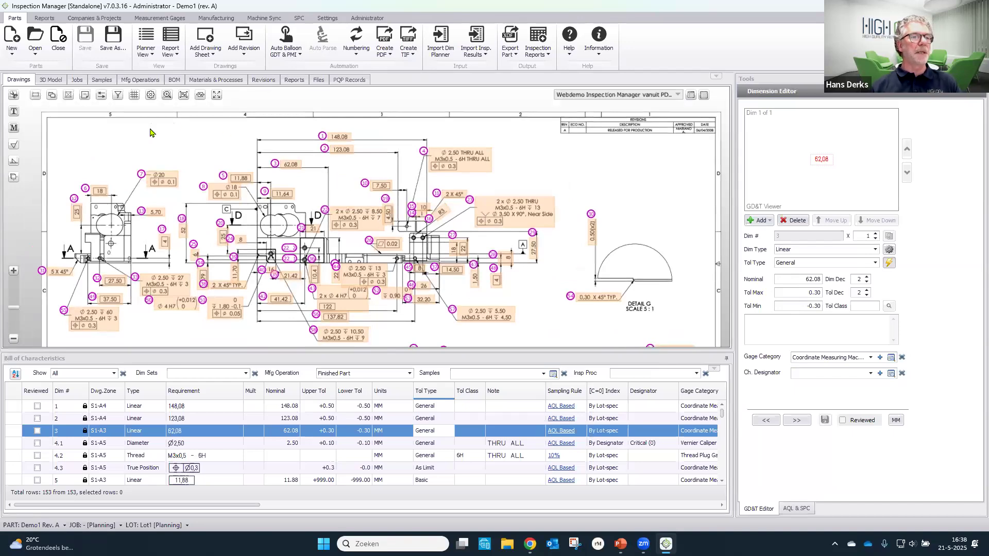
pyautogui.click(86, 94)
pyautogui.click(67, 97)
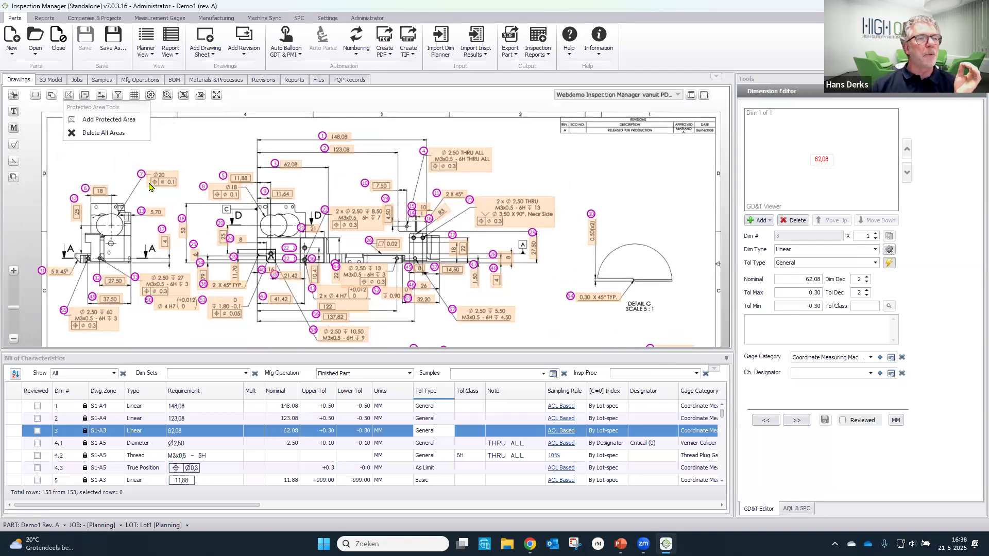
# - Create a new production job for the part with status Active and a quantity of 20
pyautogui.click(78, 80)
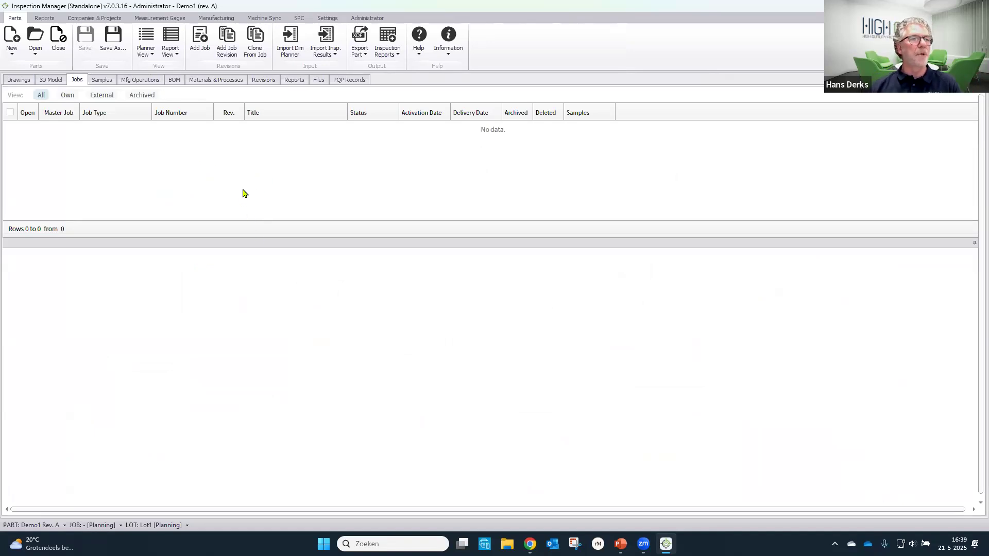
pyautogui.rightClick(282, 165)
pyautogui.click(347, 175)
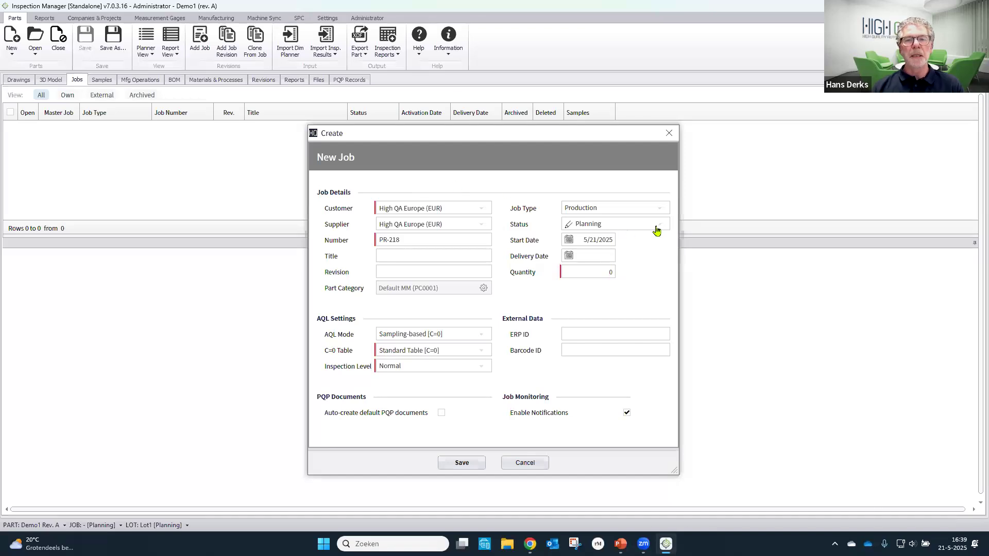
pyautogui.click(657, 228)
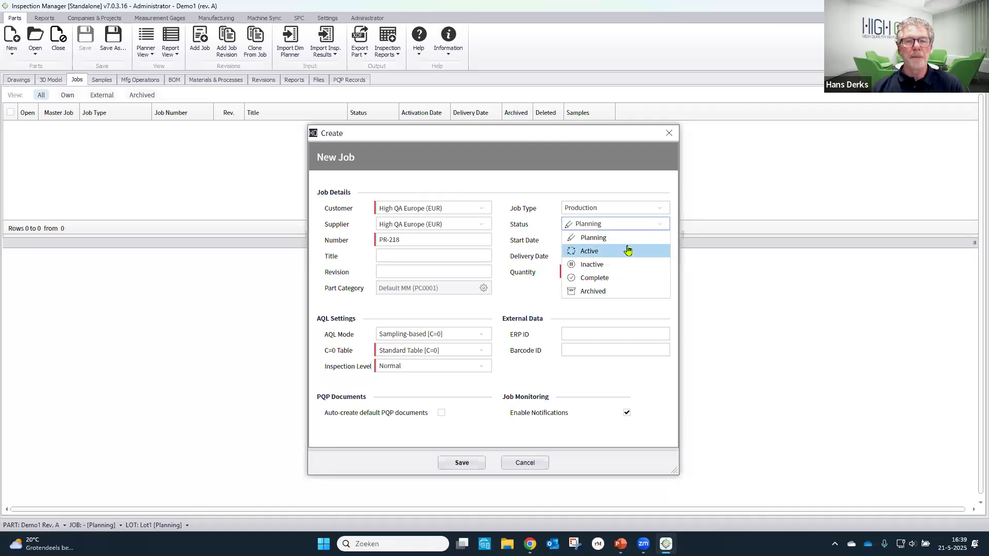
pyautogui.click(628, 250)
pyautogui.click(599, 273)
pyautogui.write('20')
pyautogui.click(470, 466)
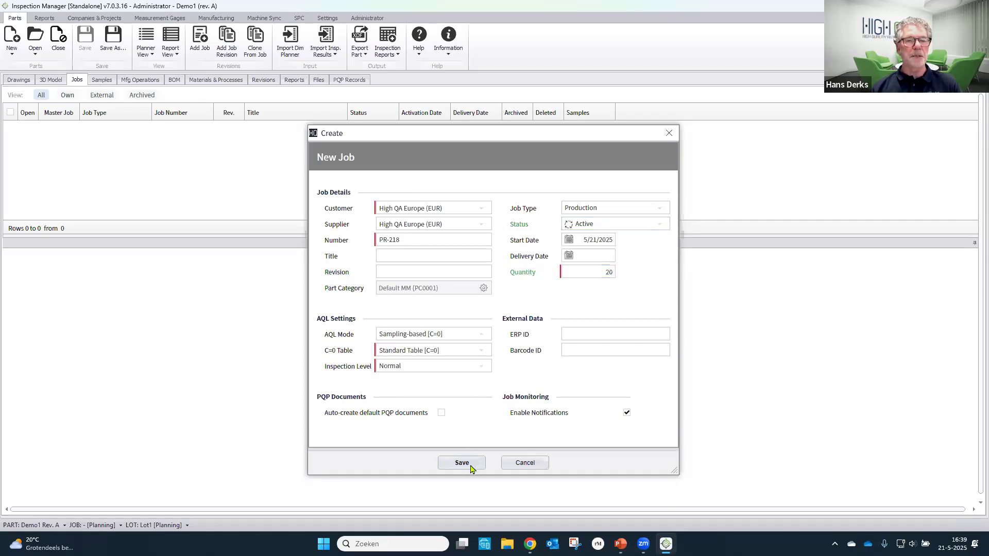
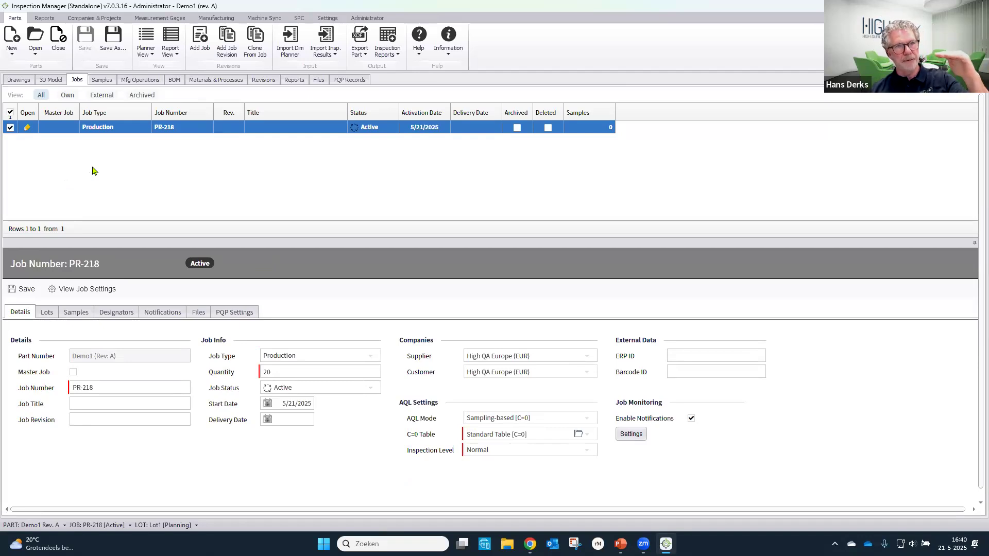
# - Change the status of Lot1 in the production job to Active and save the lot
pyautogui.click(47, 313)
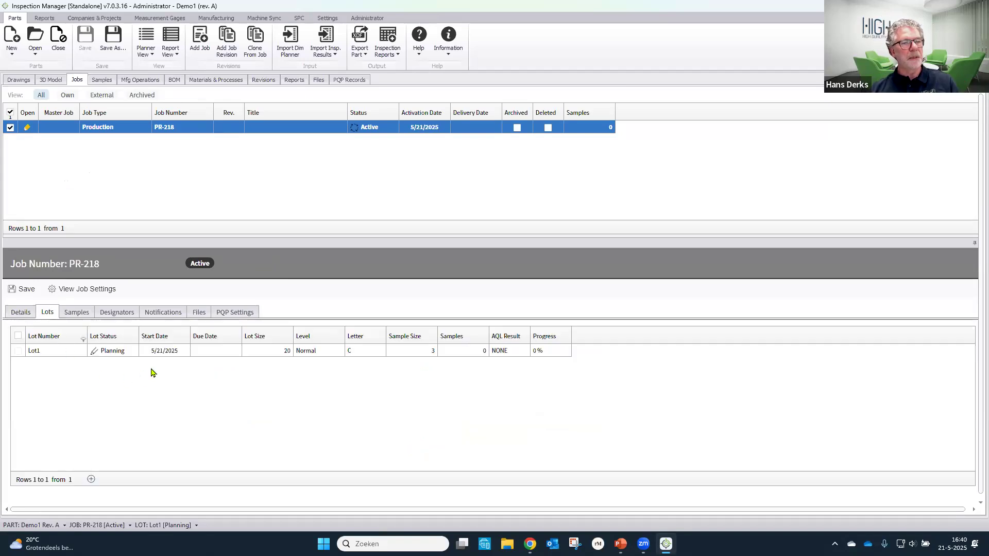
pyautogui.click(109, 354)
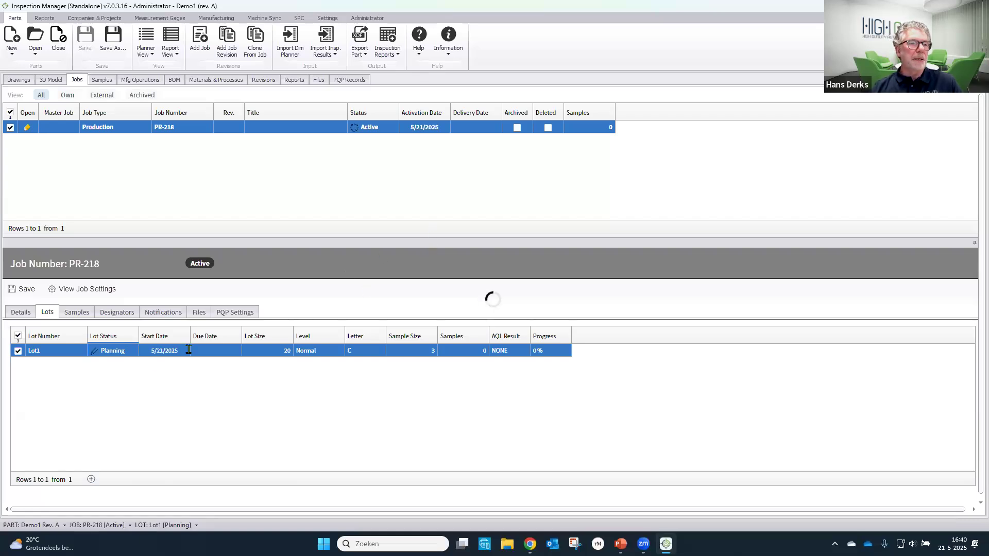
pyautogui.click(132, 215)
pyautogui.click(125, 236)
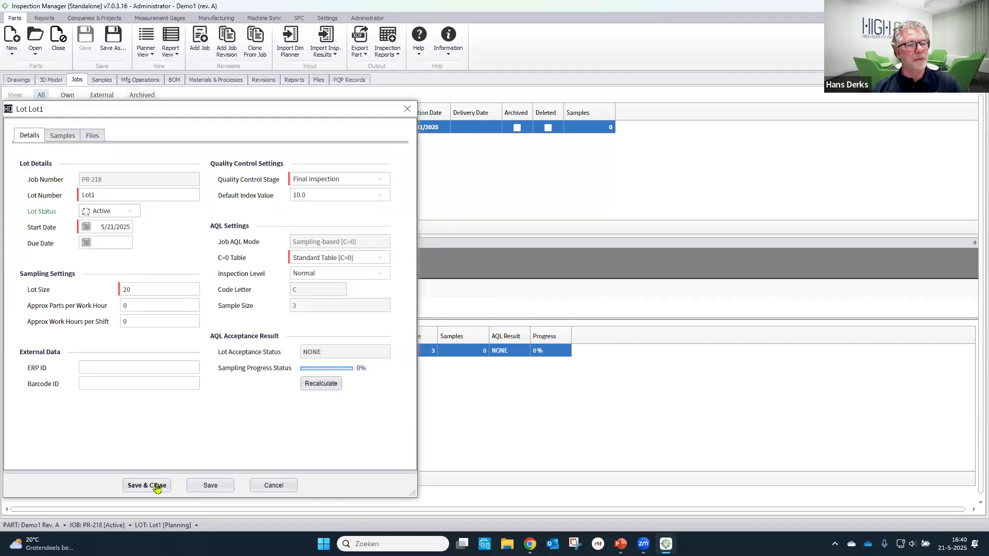
pyautogui.click(157, 486)
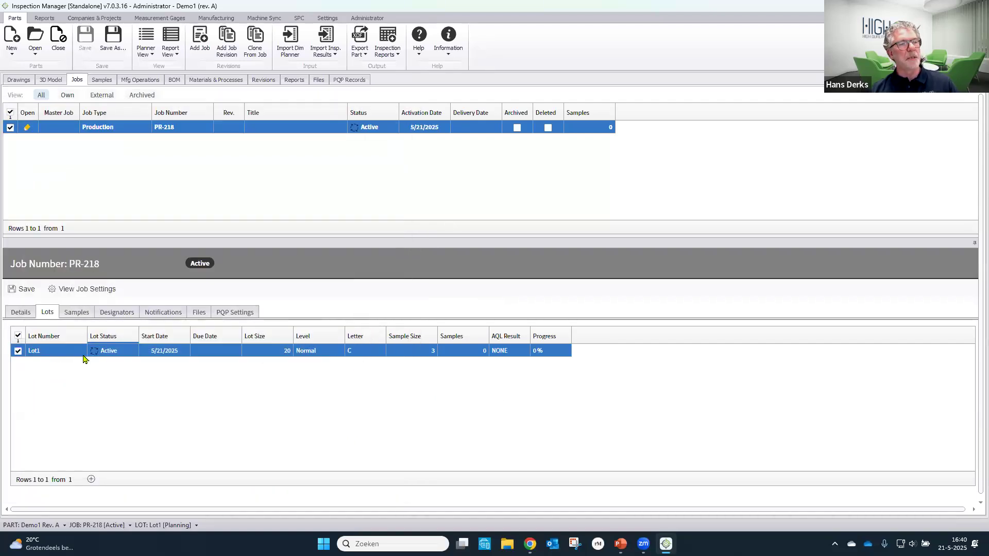
# - Create the job's samples for Lot1 automatically by AQL rules, keeping the default sampling settings
pyautogui.click(82, 318)
pyautogui.rightClick(250, 363)
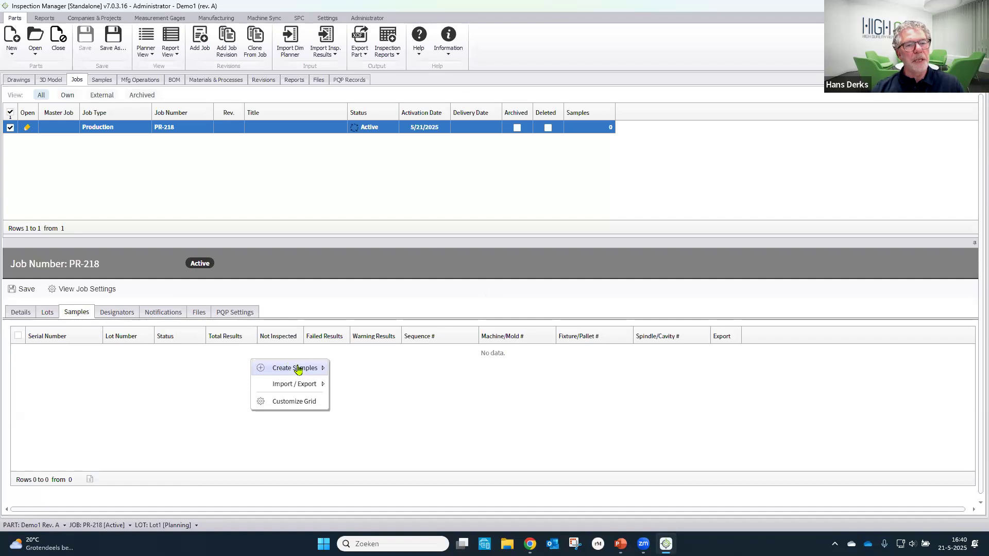
pyautogui.moveTo(298, 368)
pyautogui.moveTo(381, 389)
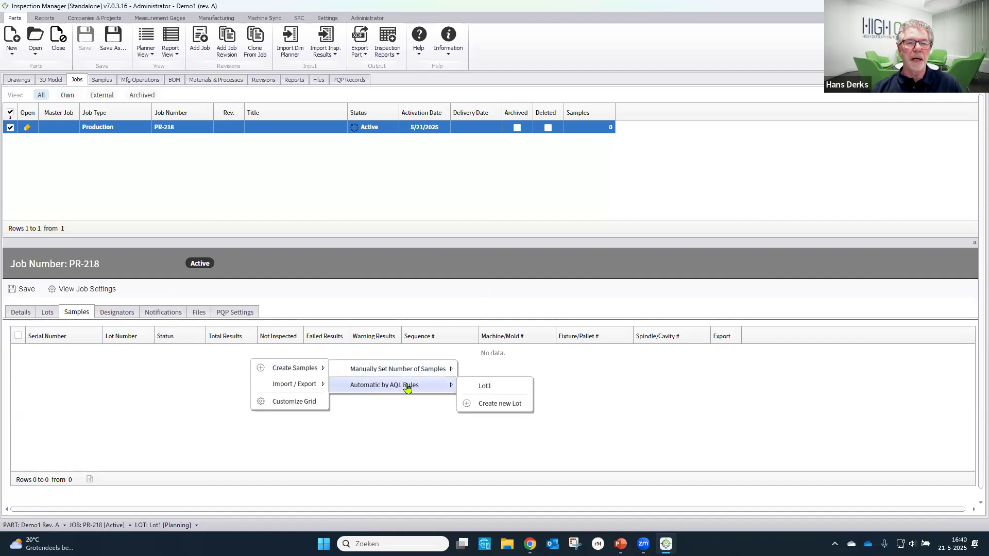
pyautogui.click(491, 387)
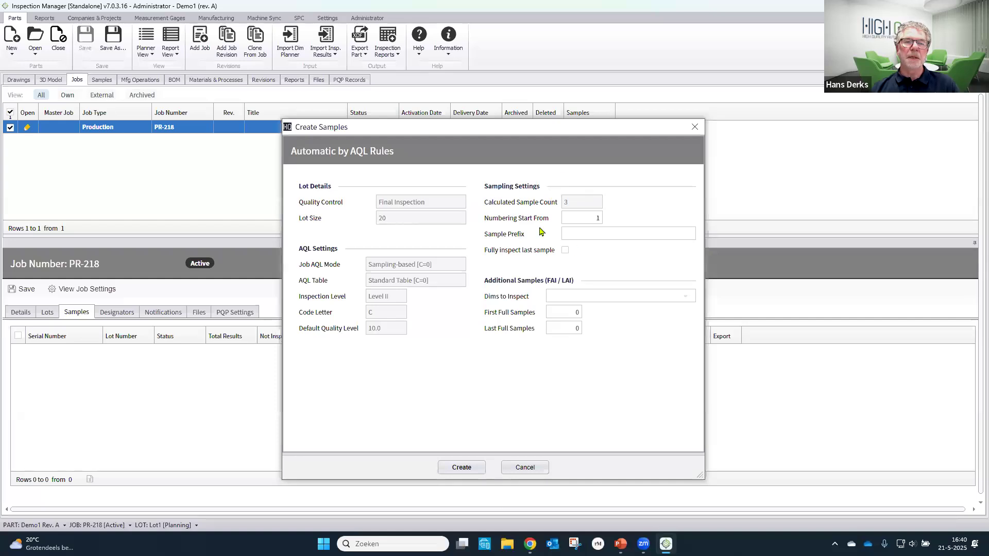
pyautogui.click(462, 469)
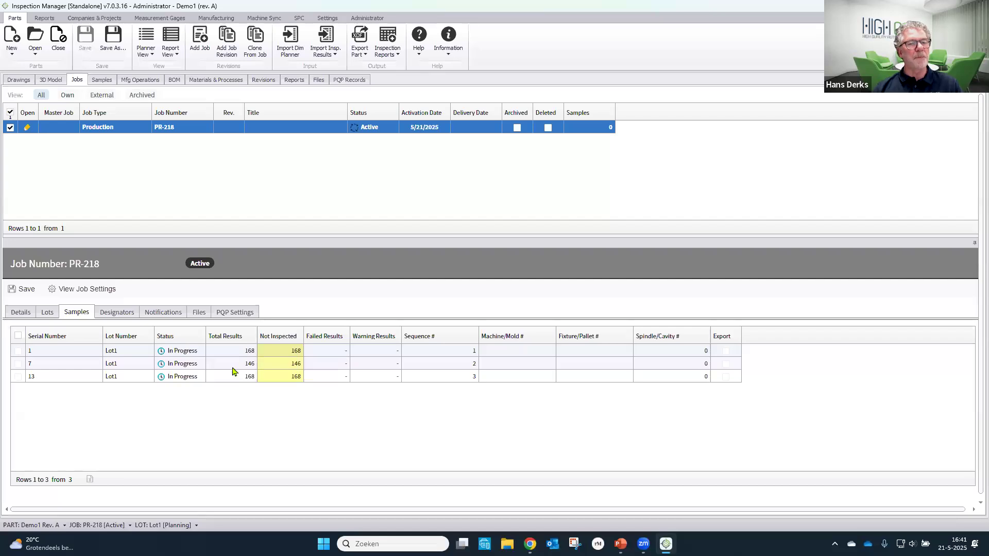
# - Return to the ballooned drawing and show the bill of characteristics for sample 1 (1) - Lot1 only
pyautogui.click(19, 80)
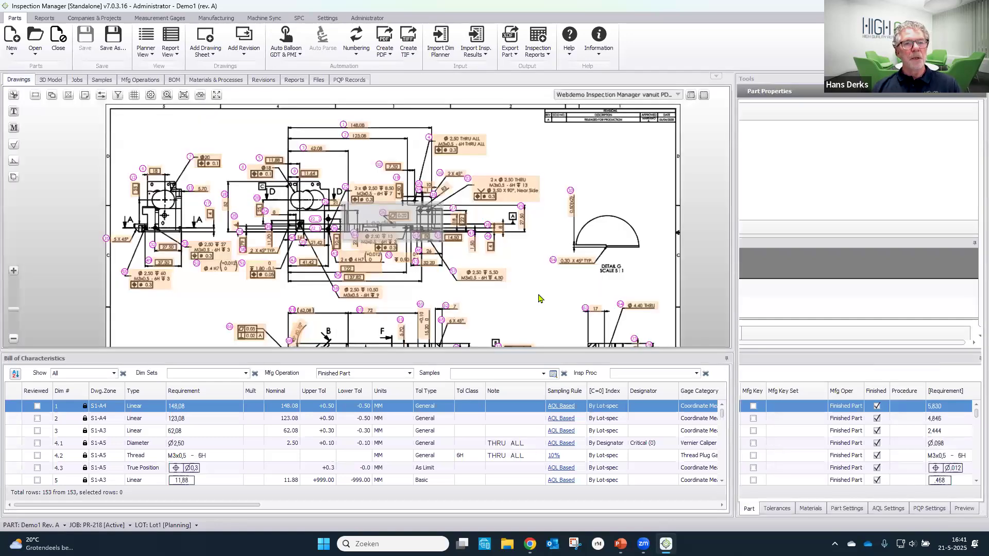
pyautogui.click(544, 373)
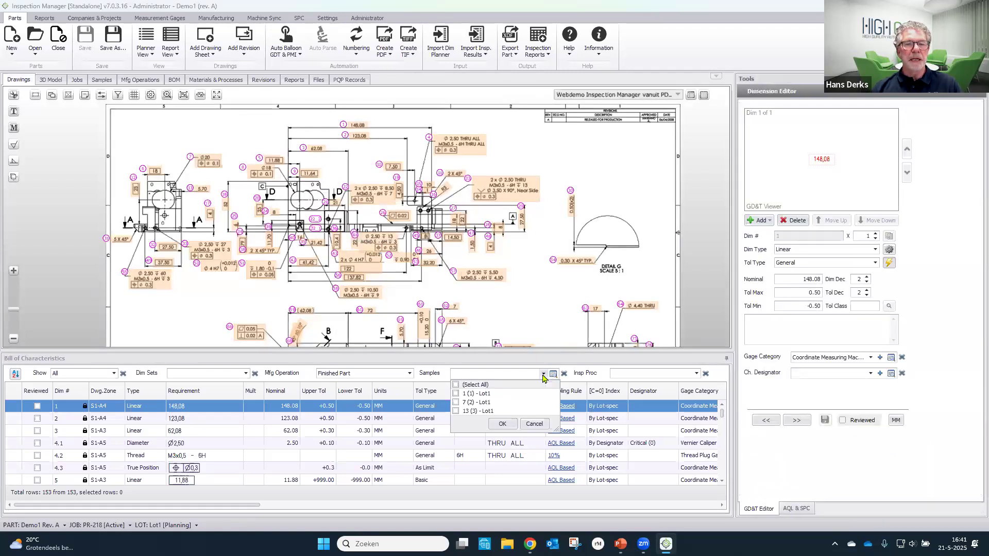
pyautogui.click(483, 395)
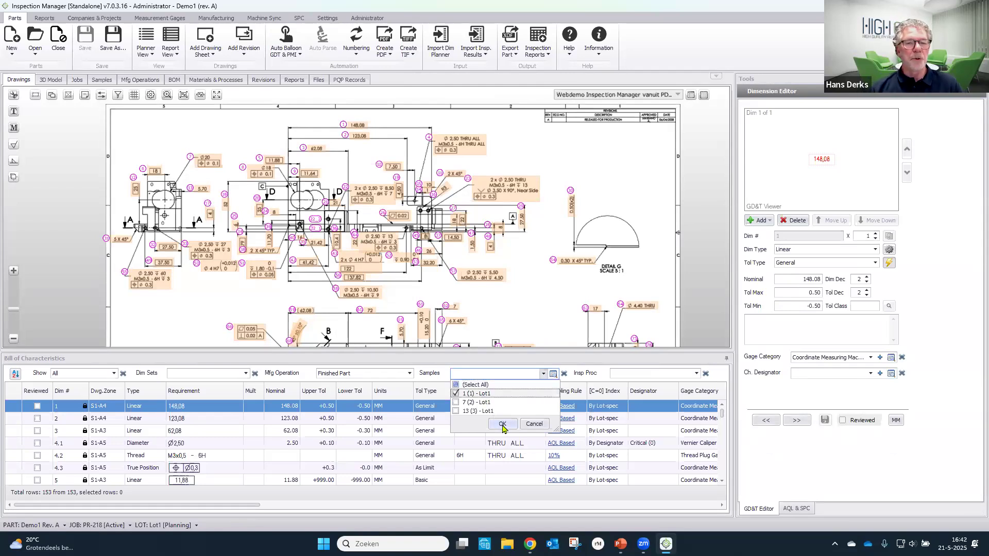
pyautogui.click(502, 426)
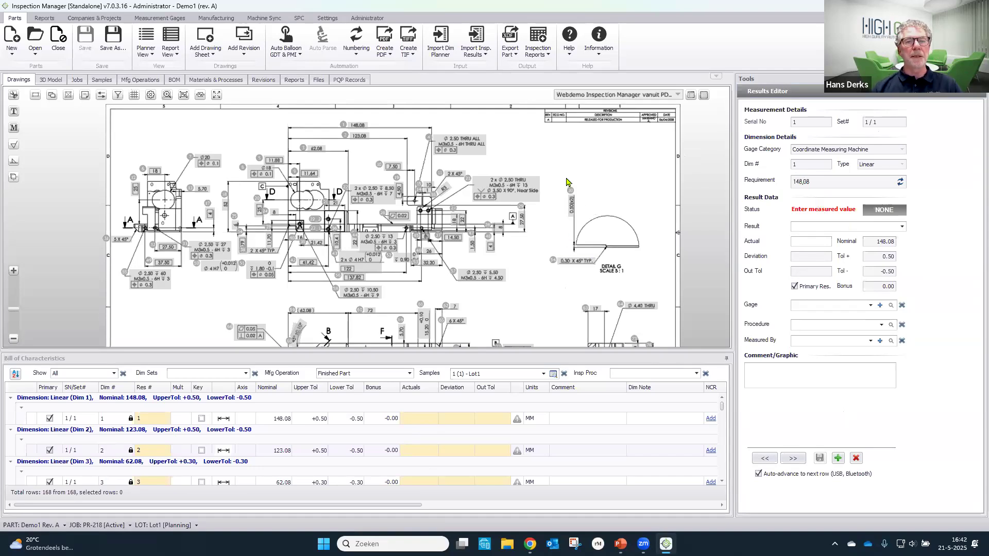
# - Start importing inspection results by preset, using the renamed Demo1_Rev-A_PLANNER_2025-05-21_16-37 workbook from the Bureaublad folder
pyautogui.click(483, 56)
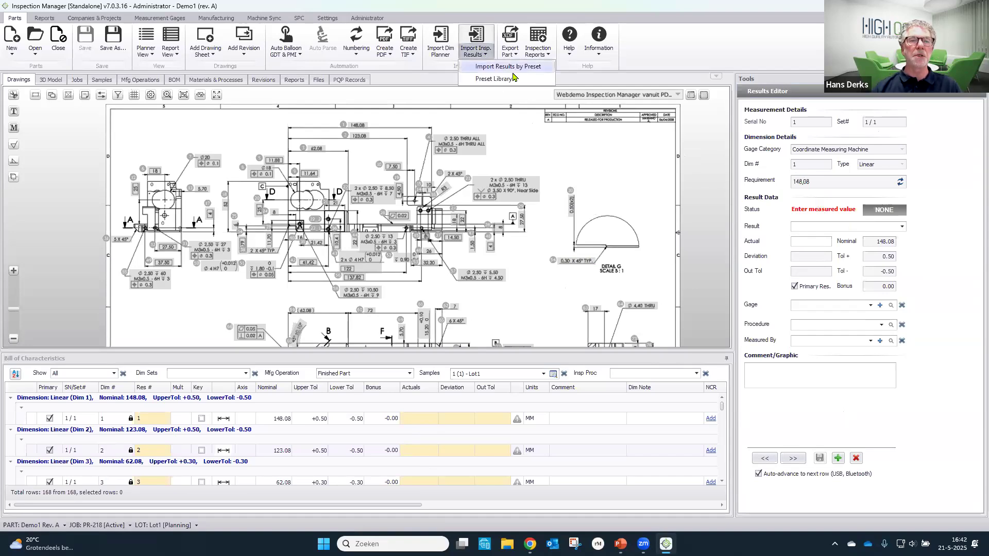
pyautogui.click(498, 68)
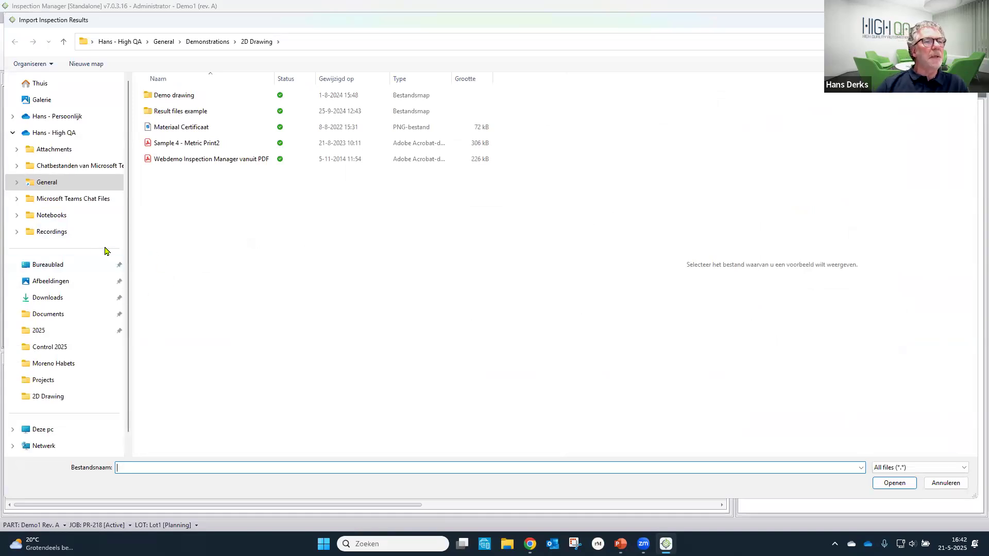
pyautogui.click(72, 270)
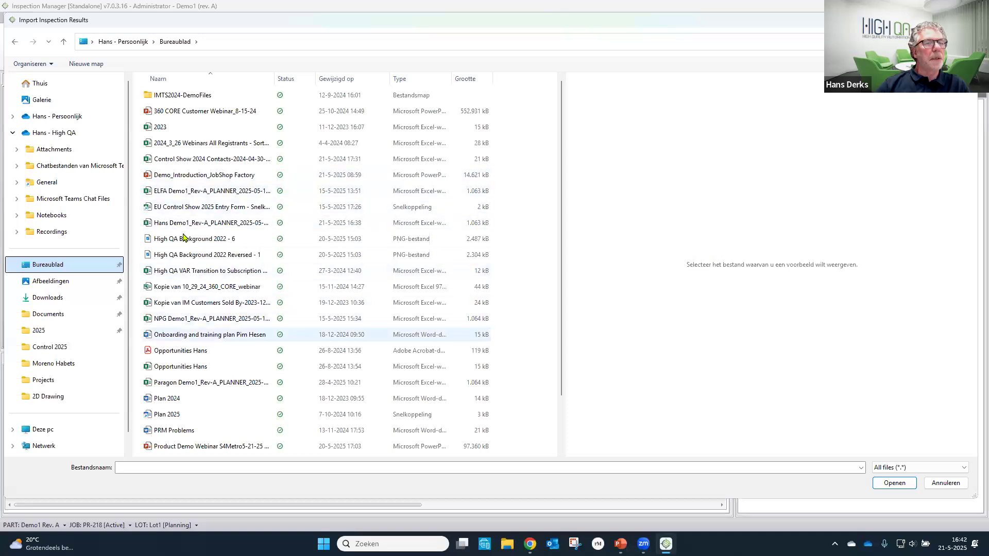
pyautogui.click(184, 228)
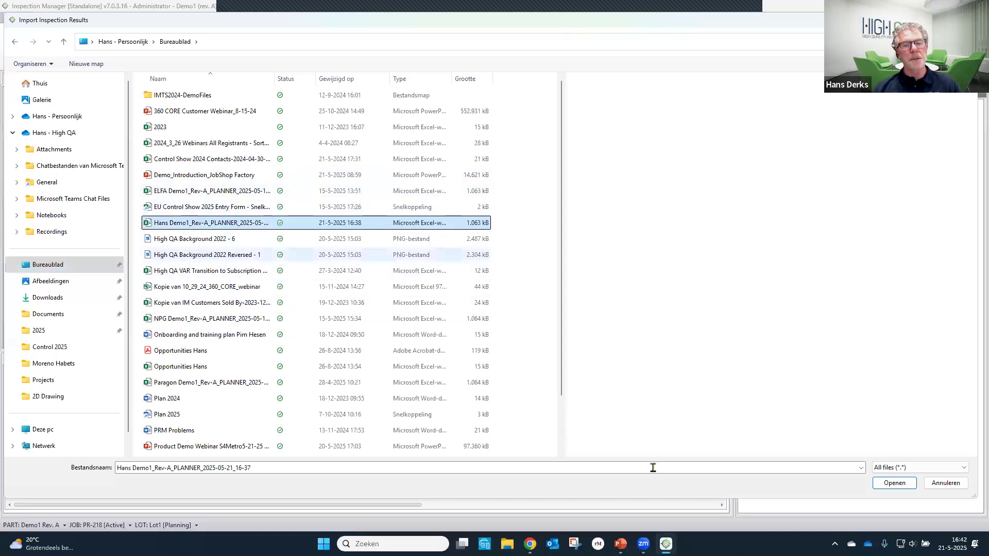
pyautogui.click(894, 483)
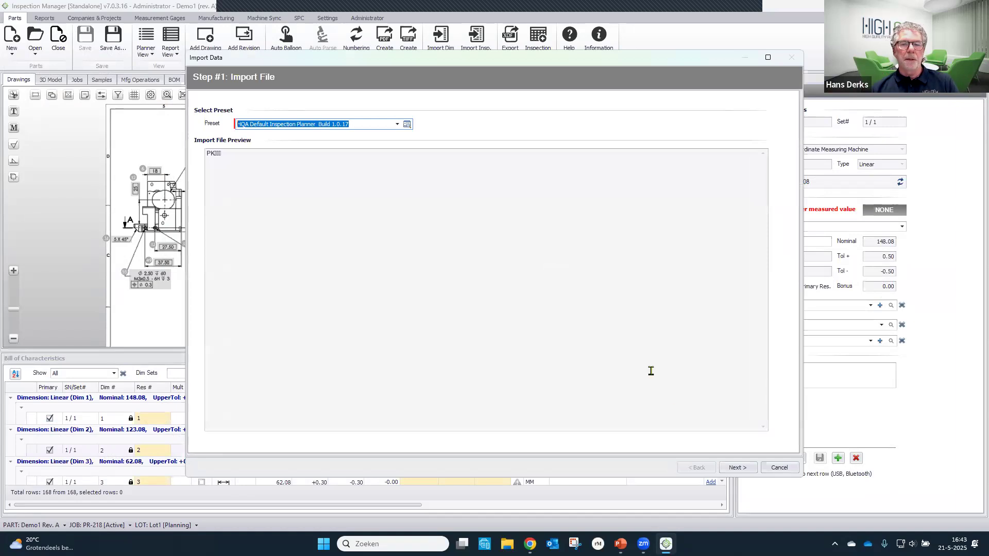
# - Accept the HQA Default Inspection Planner preset, assign the data to sample 1 of Lot1 and complete the results import
pyautogui.click(738, 469)
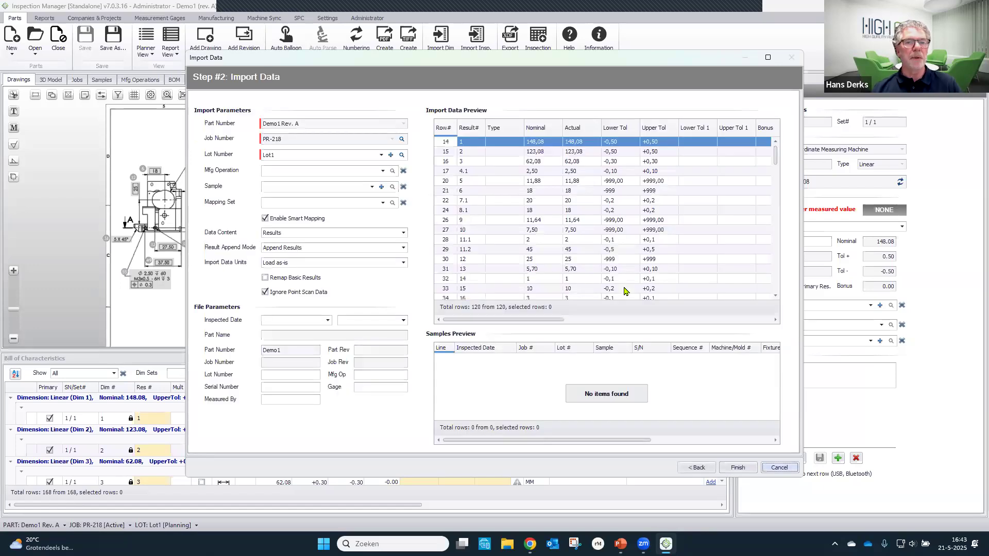
pyautogui.click(371, 187)
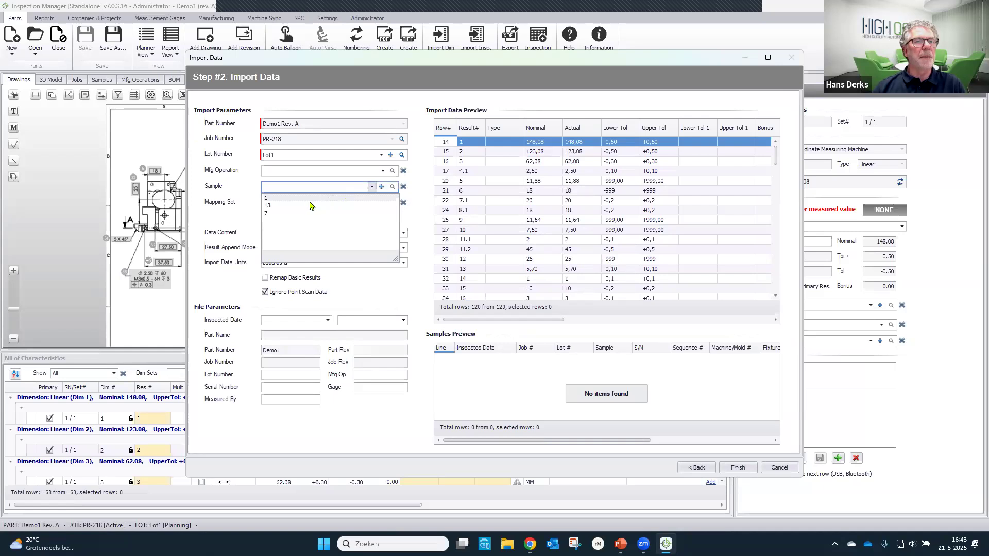
pyautogui.click(311, 200)
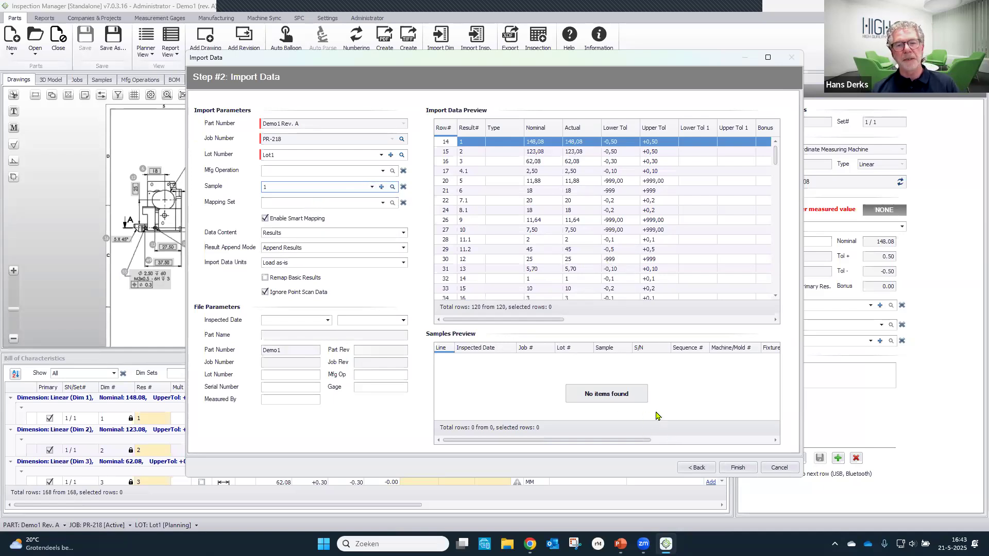
pyautogui.click(739, 469)
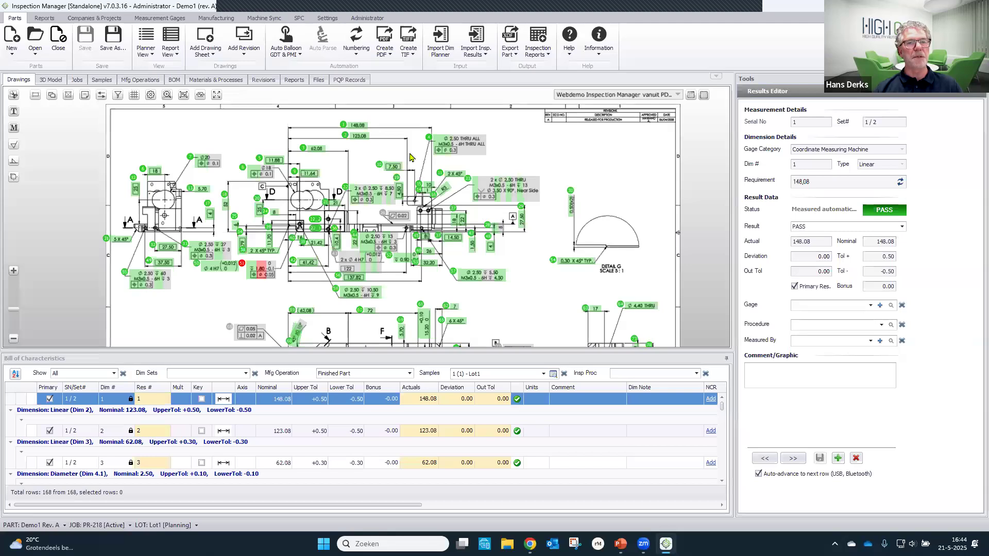
# - Inspect the imported results on the drawing and switch the displayed sample to 7 (2) - Lot1
pyautogui.scroll(5, 410, 157)
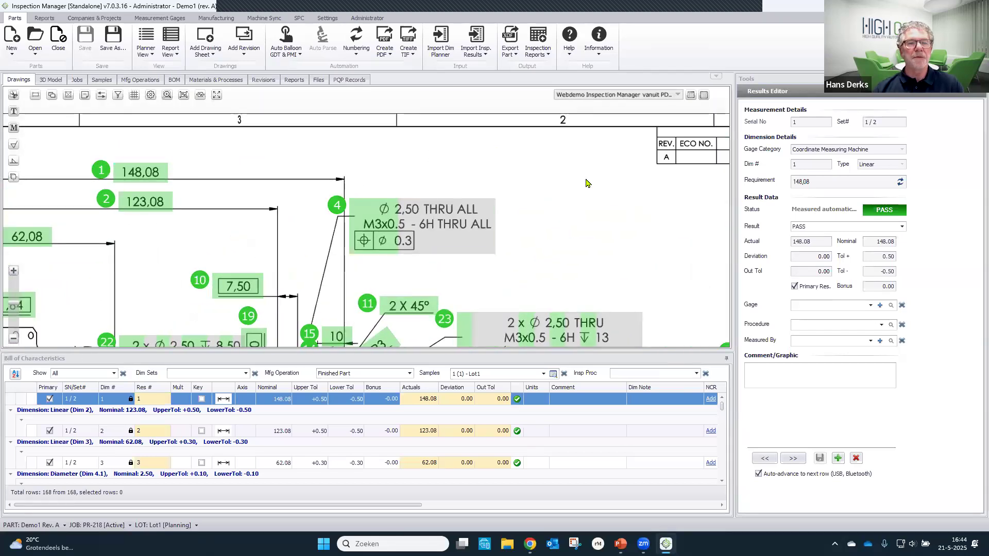
pyautogui.scroll(-2, 585, 183)
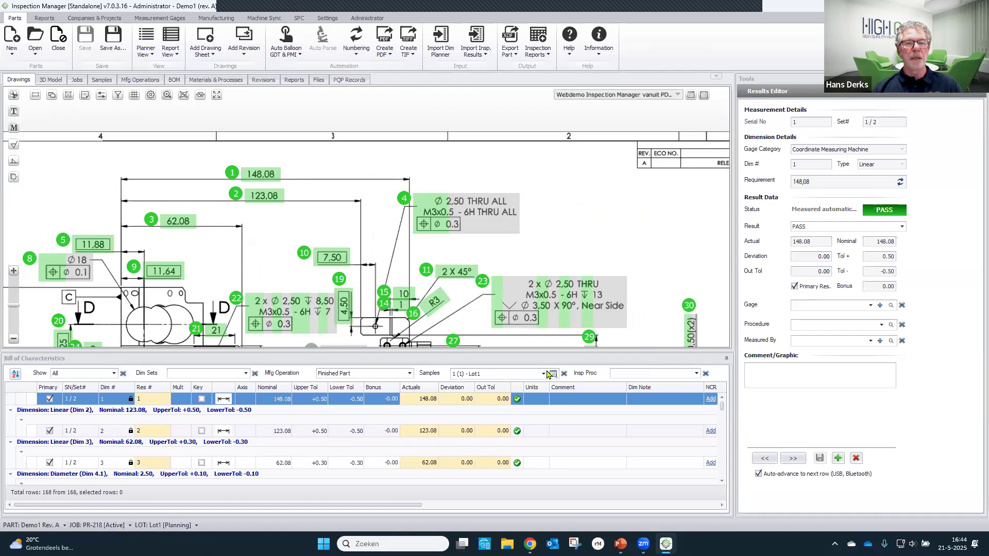
pyautogui.click(544, 374)
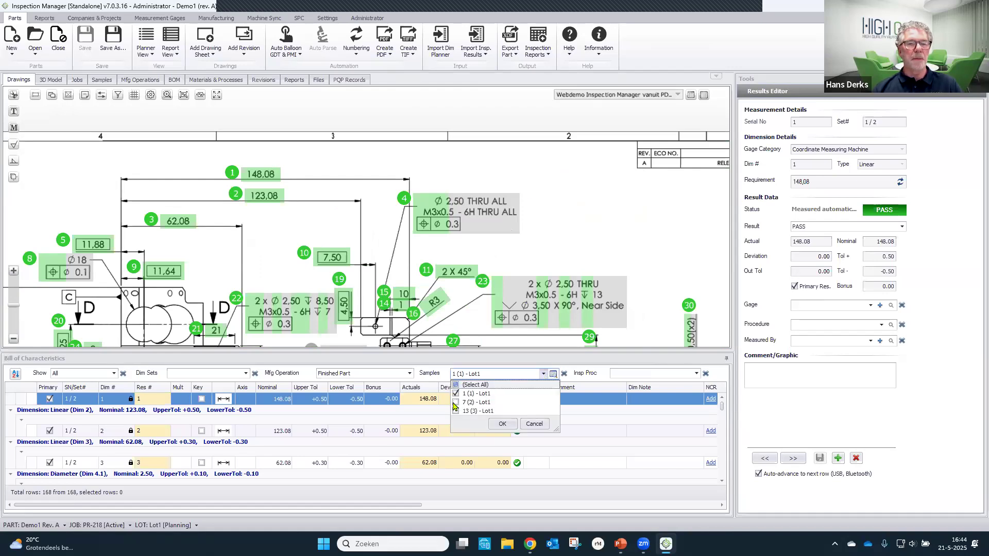
pyautogui.click(456, 402)
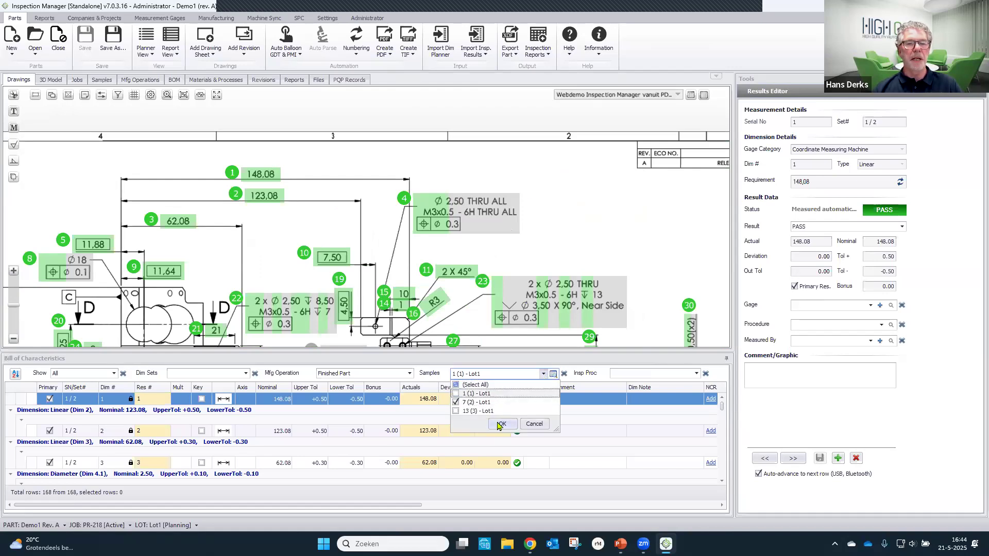
pyautogui.click(499, 424)
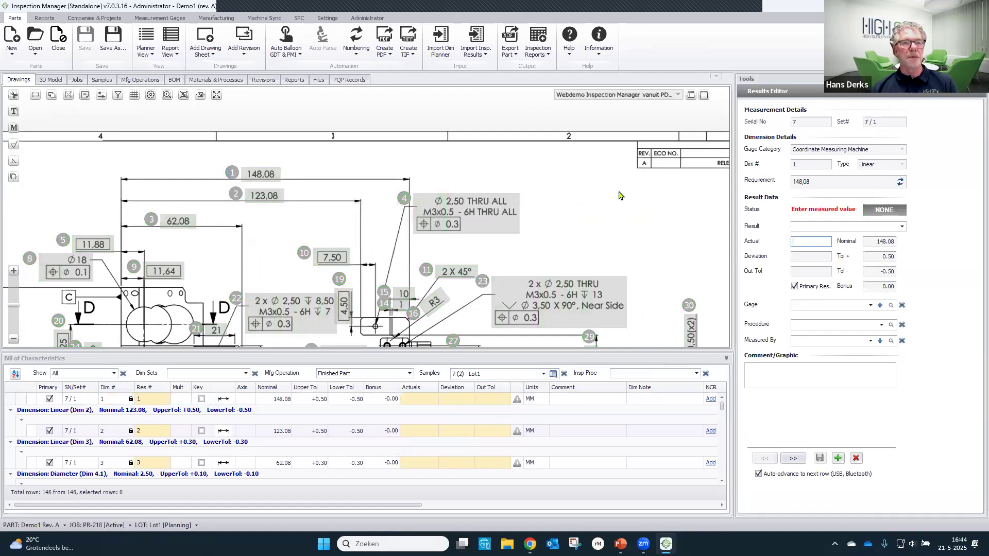
pyautogui.moveTo(611, 210); pyautogui.dragTo(638, 192)
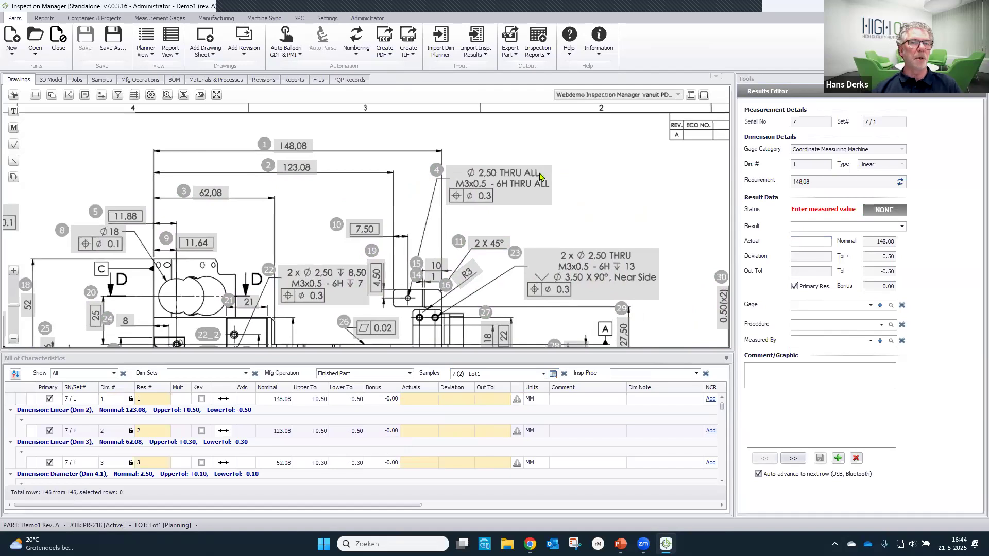
# - Enter an actual value of 148.18 for dimension 1 of sample 7 and save the result
pyautogui.click(294, 150)
pyautogui.click(817, 240)
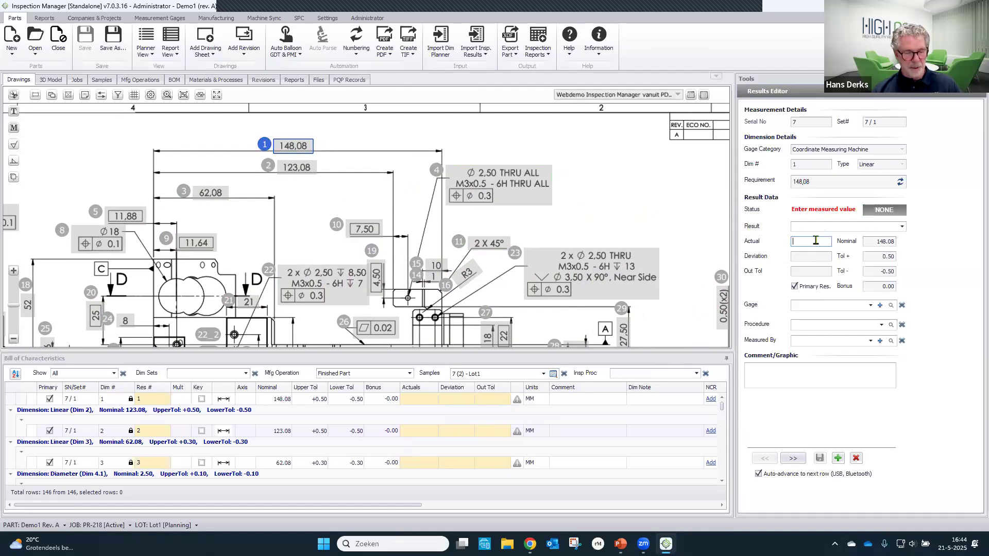
pyautogui.write('148.18')
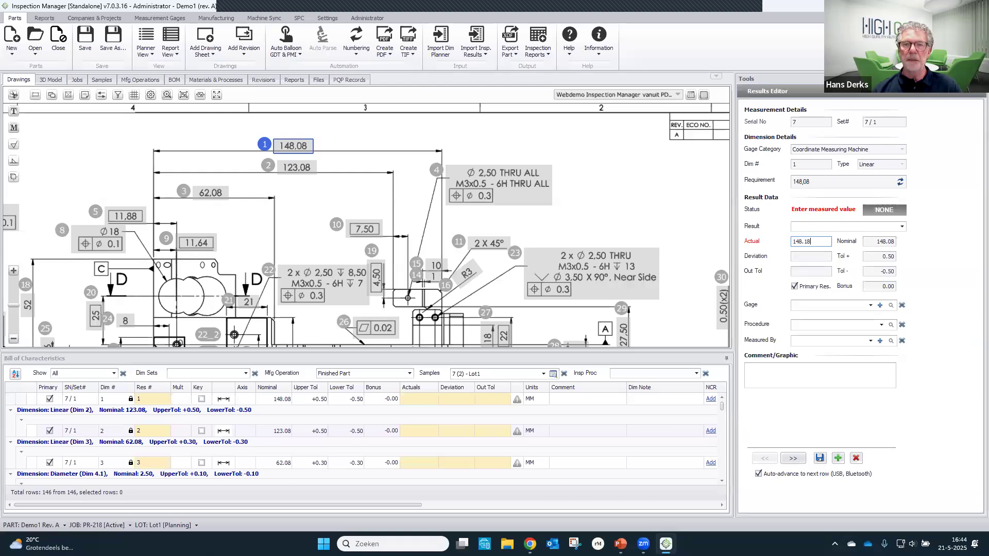
pyautogui.click(820, 458)
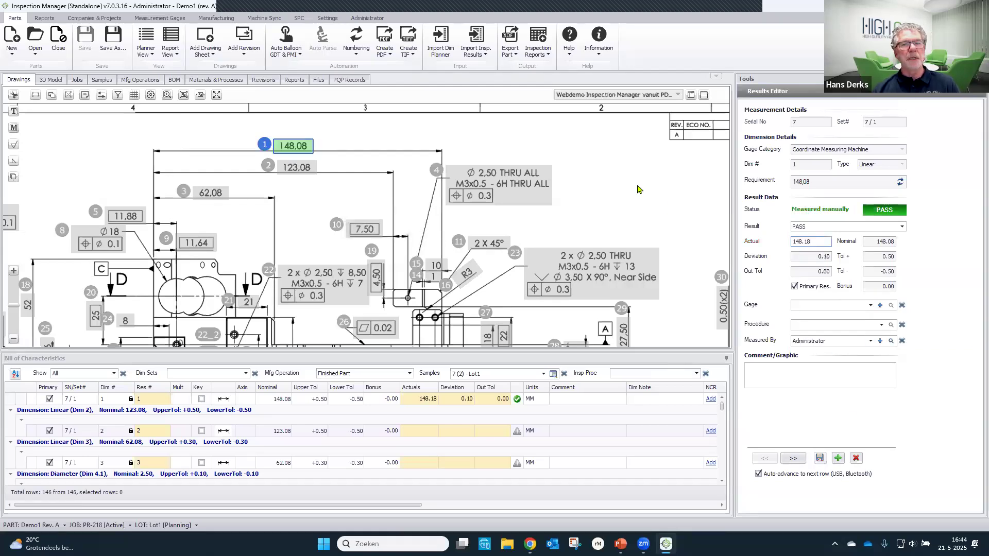
pyautogui.click(297, 202)
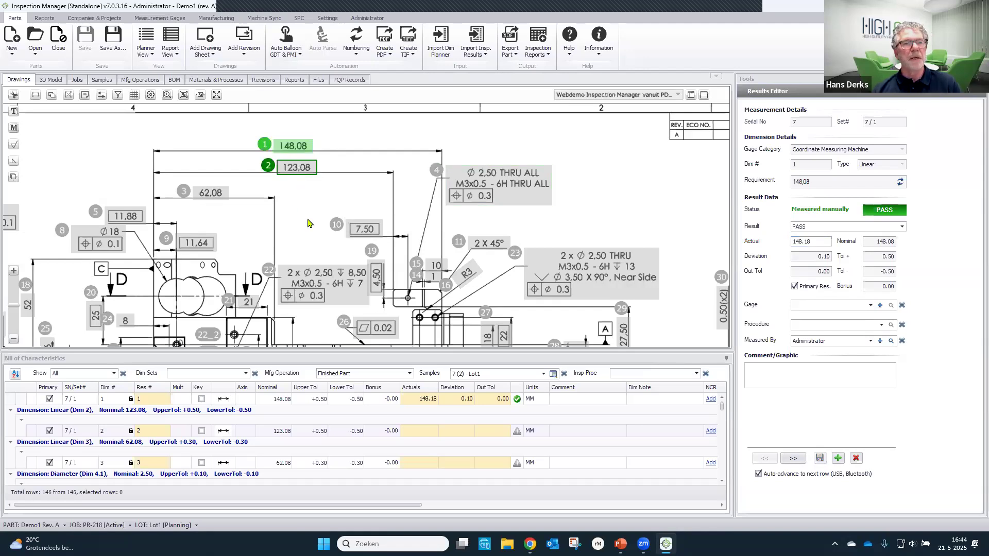
# - Set the result of the R3 radius, dimension 16, to PASS for sample 7 and save it
pyautogui.click(466, 274)
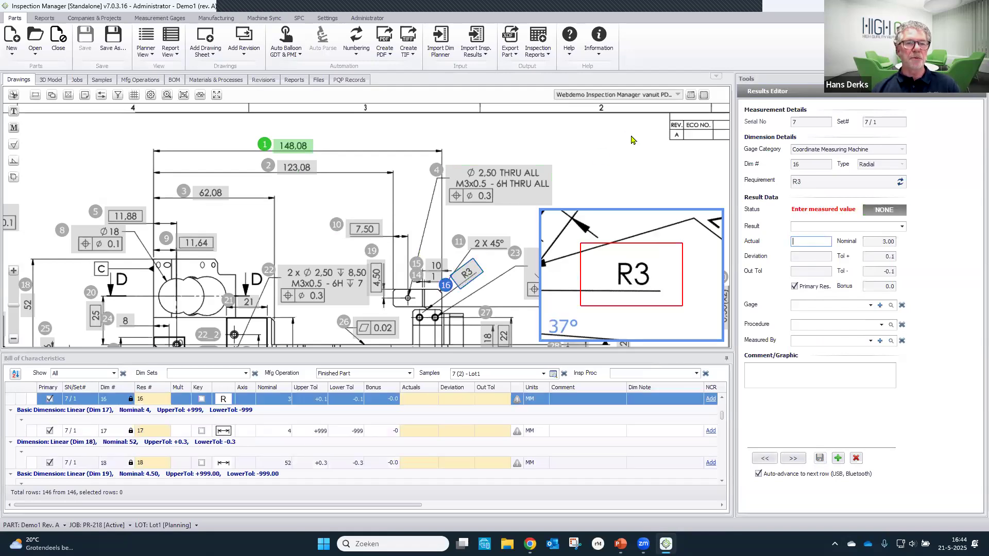
pyautogui.click(901, 227)
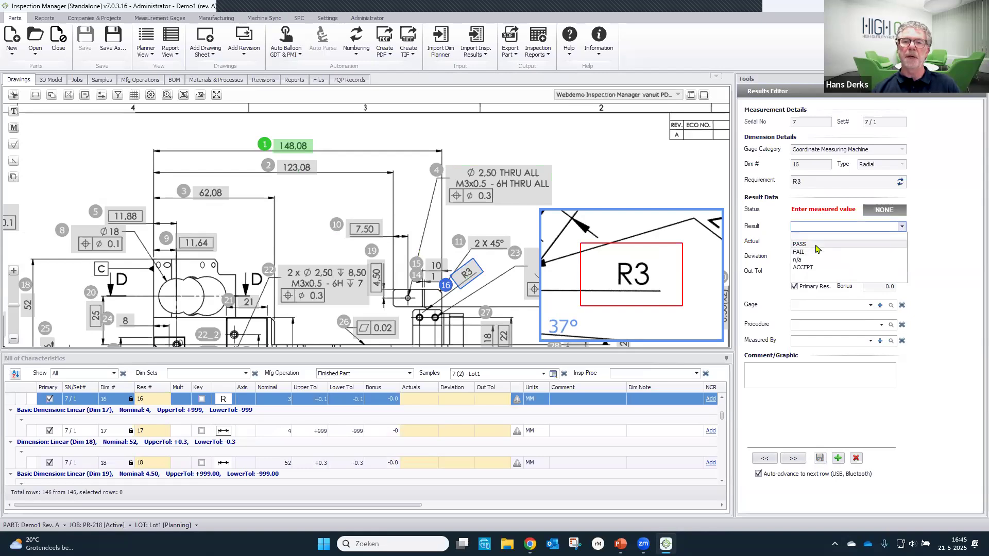
pyautogui.click(816, 247)
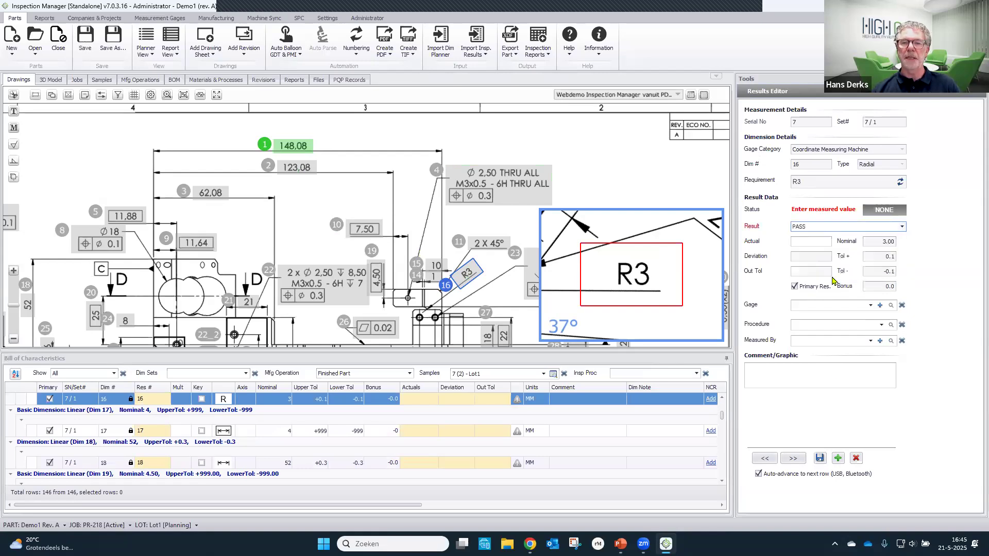
pyautogui.click(819, 458)
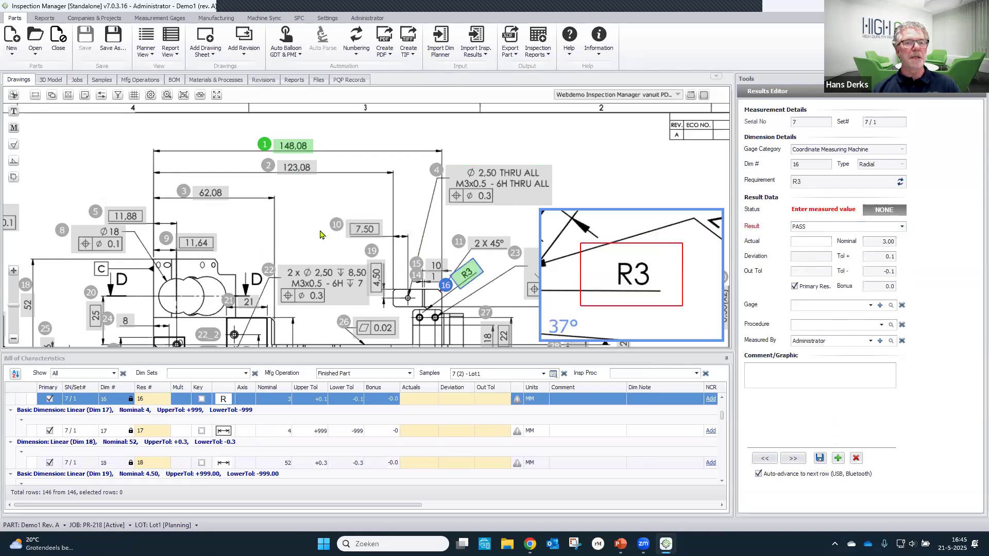
pyautogui.moveTo(304, 220); pyautogui.dragTo(279, 217)
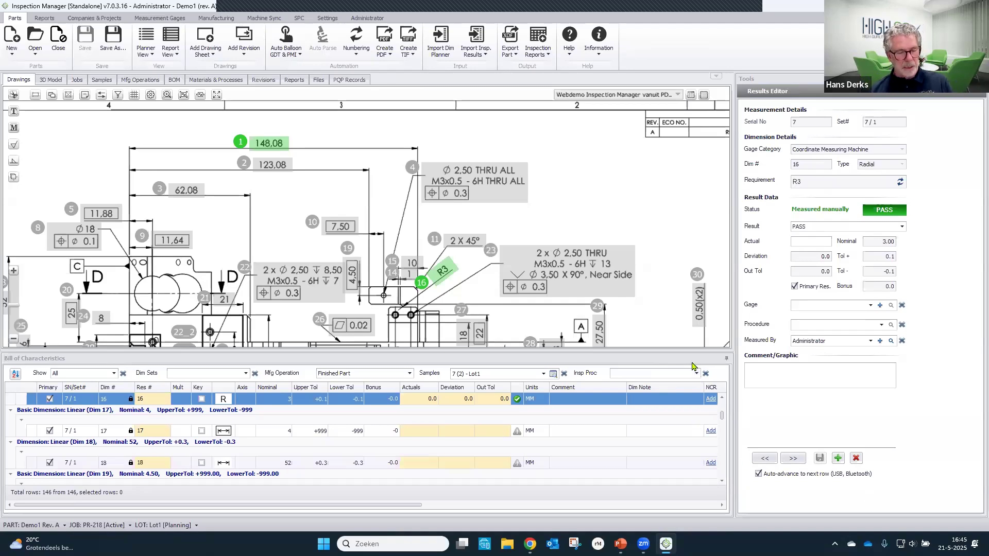
pyautogui.press('super+Tab')
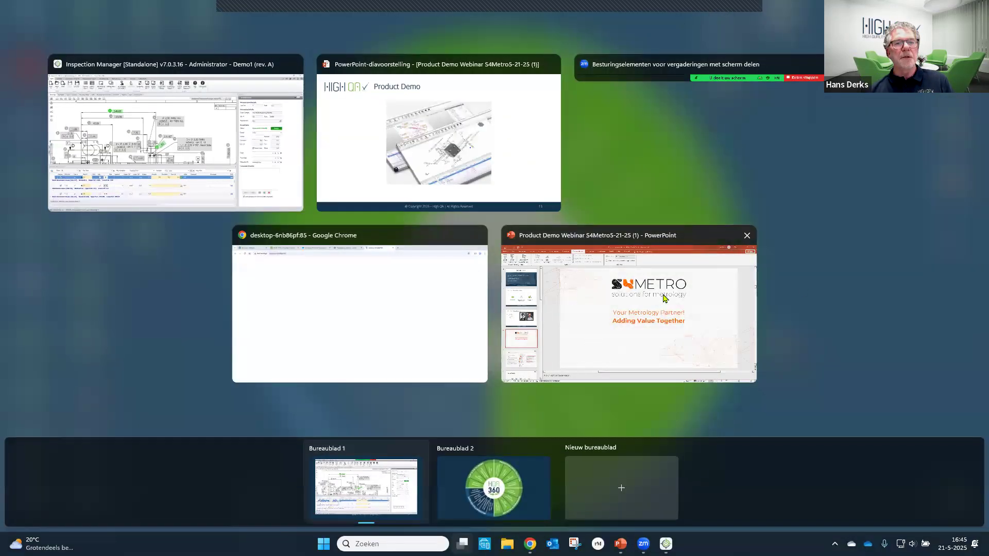
pyautogui.press('Escape')
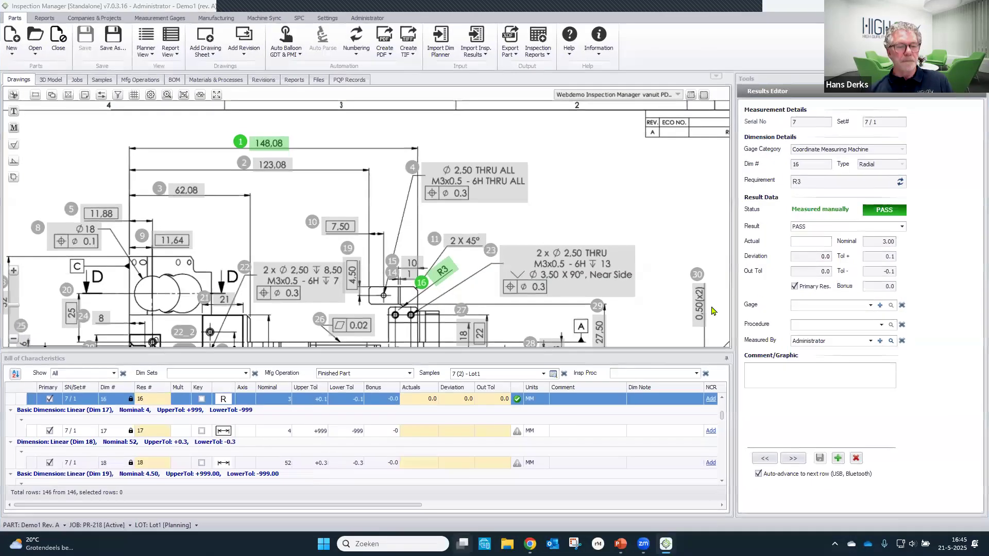
pyautogui.press('super+Tab')
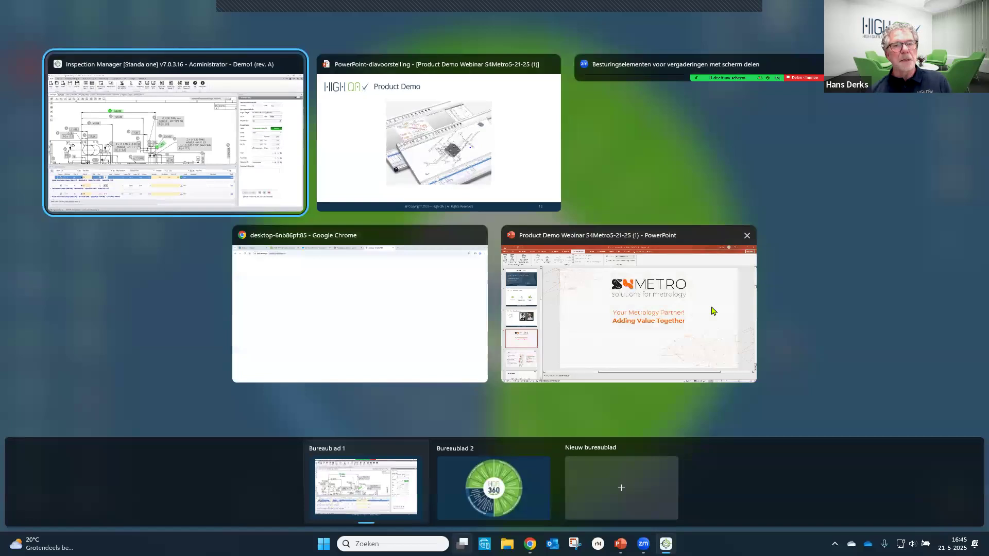
pyautogui.press('Escape')
# - Switch to the IM Explorer page in Chrome and log in as Admin with the account password
pyautogui.hotkey('alt', 'Tab')
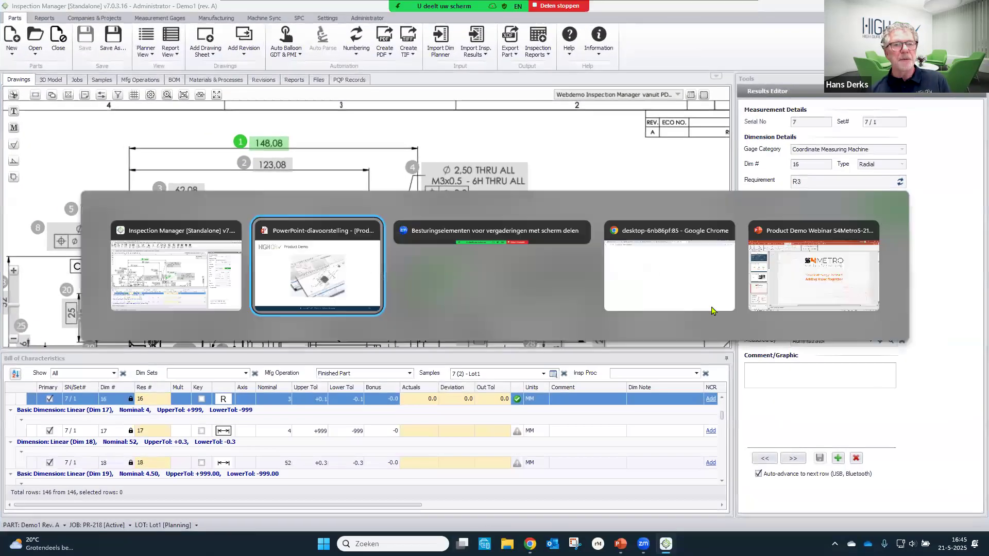
pyautogui.hotkey('alt', 'Tab')
pyautogui.hotkey('alt', 'Tab')
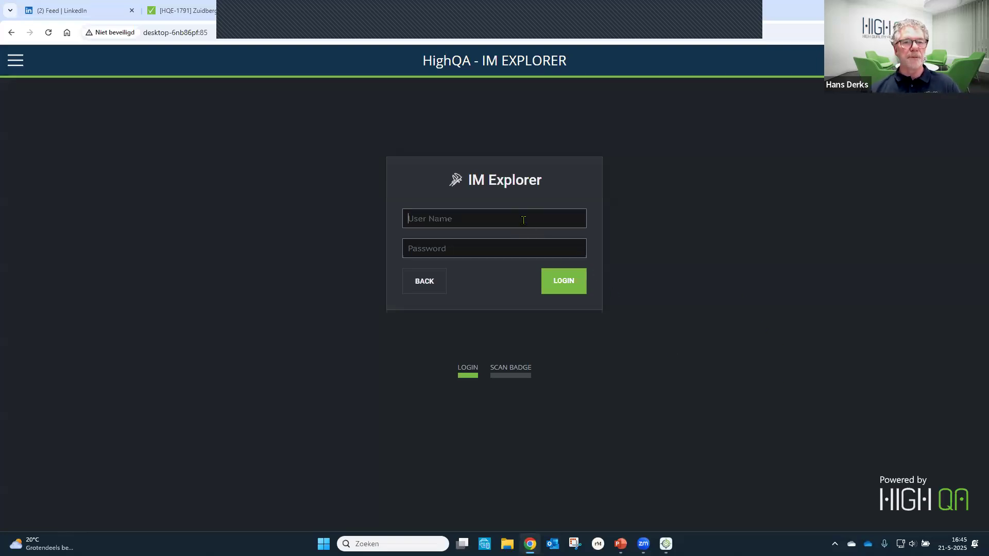
pyautogui.write('Admin')
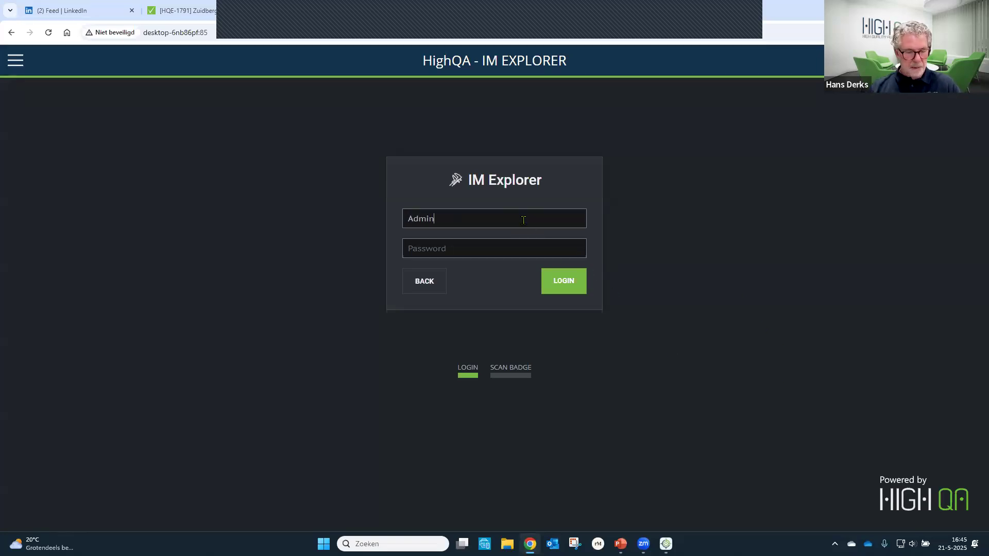
pyautogui.press('Tab')
pyautogui.write('A')
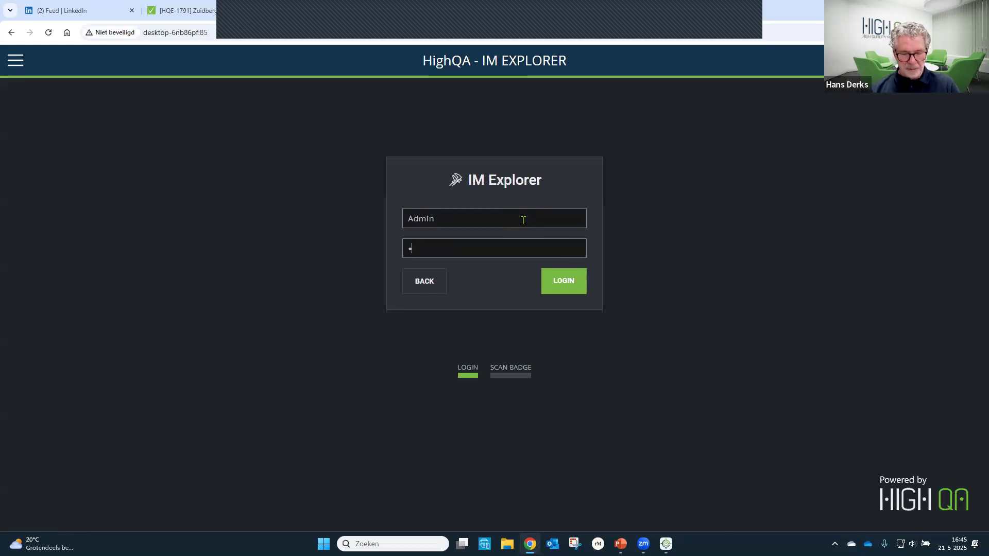
pyautogui.click(570, 287)
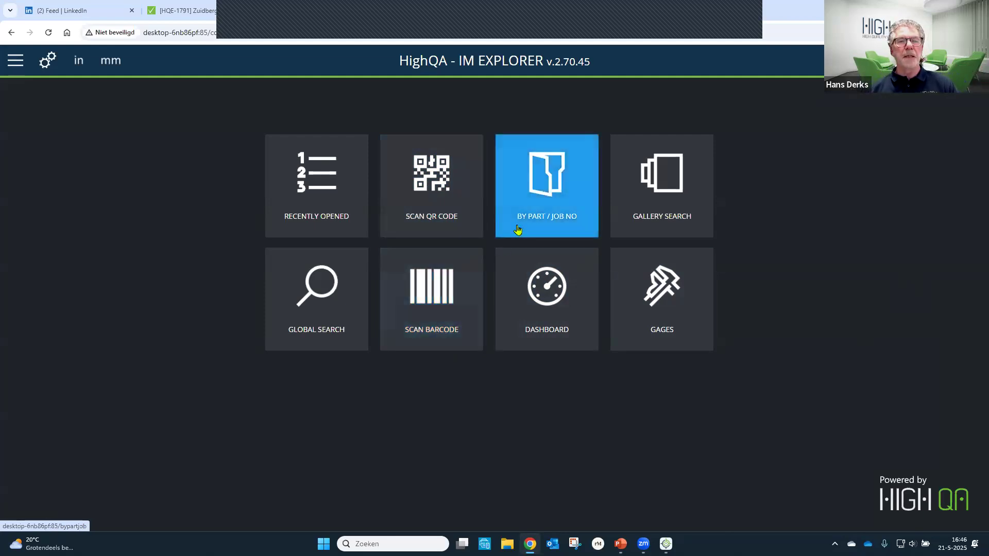
# - Find part MPDemo1, revision A, through the gallery search and select it
pyautogui.click(650, 214)
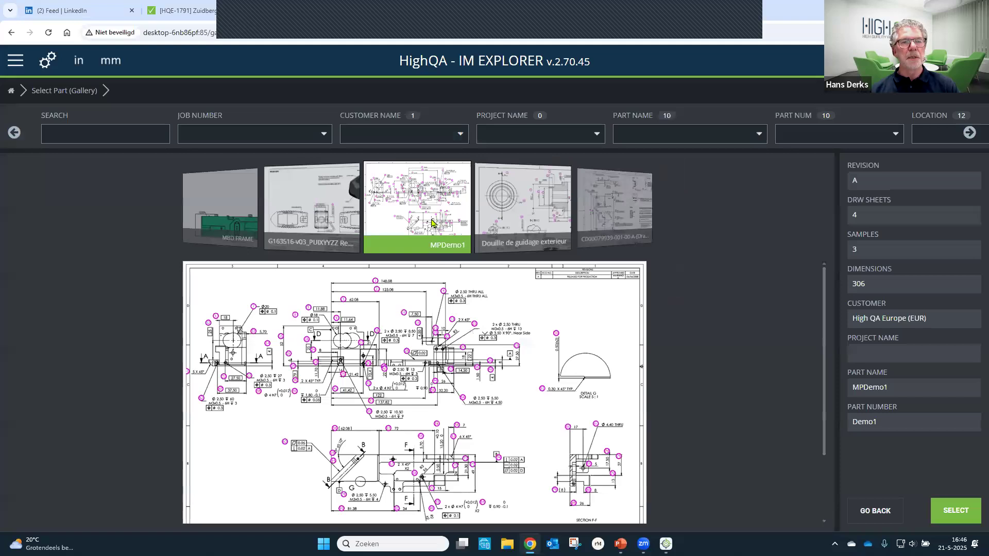
pyautogui.moveTo(431, 224)
pyautogui.mouseDown()
pyautogui.moveTo(468, 225)
pyautogui.moveTo(409, 228)
pyautogui.moveTo(419, 231)
pyautogui.mouseUp()
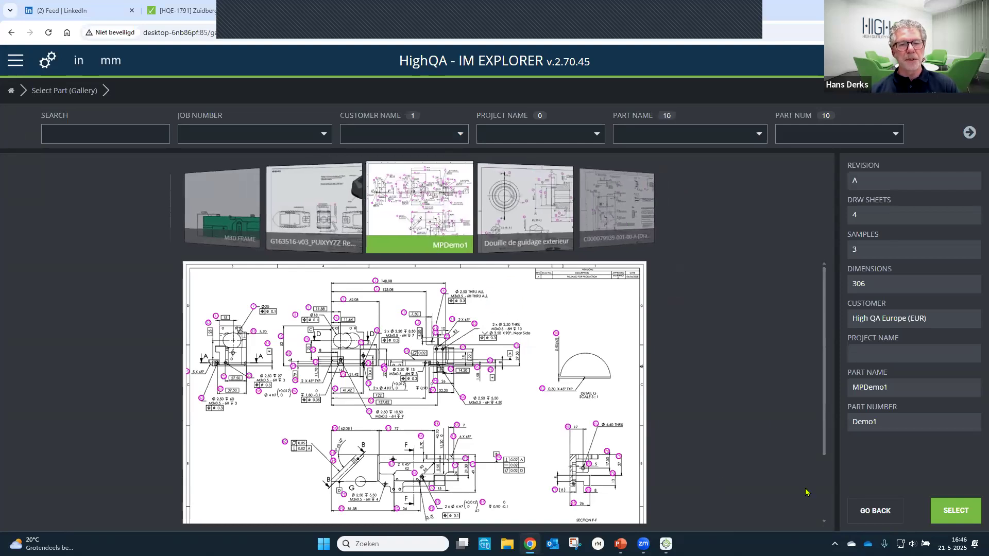
pyautogui.click(954, 515)
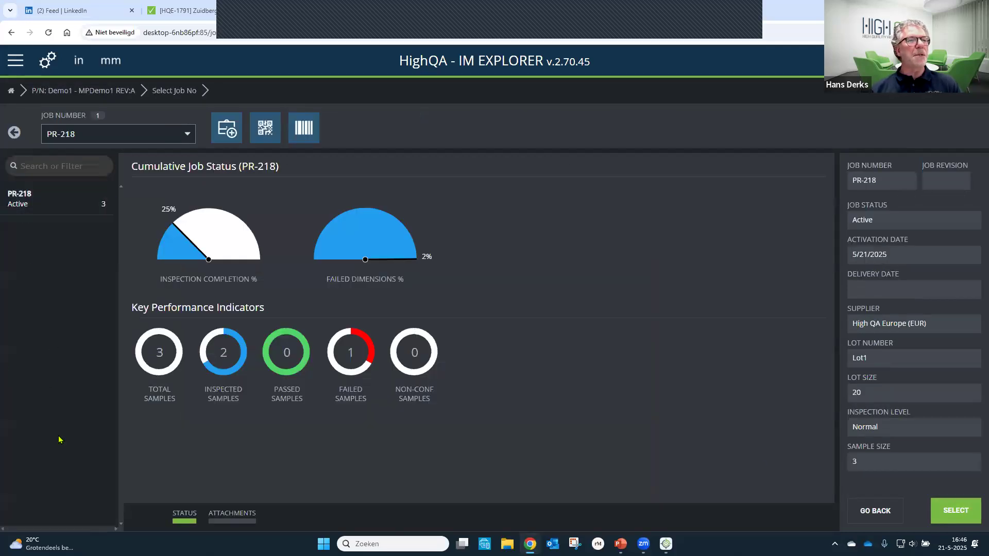
# - Open job PR-218 of the part and open sample 7 of Lot1 for measurement entry
pyautogui.click(169, 95)
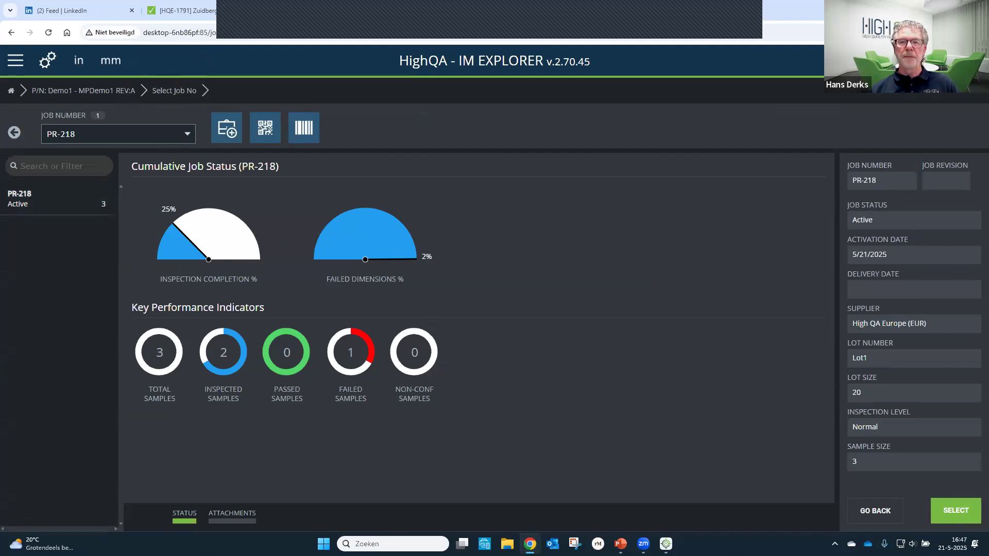
pyautogui.doubleClick(29, 199)
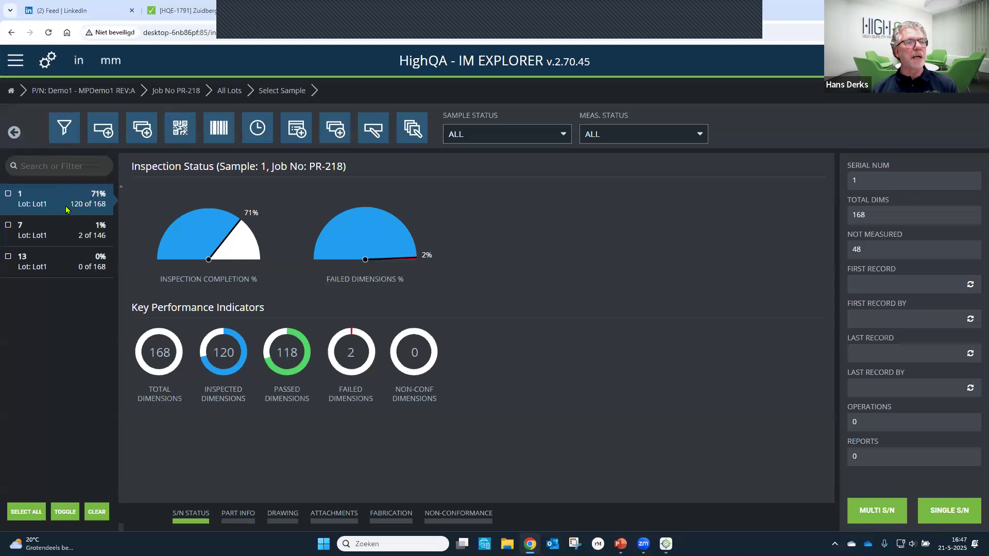
pyautogui.click(61, 239)
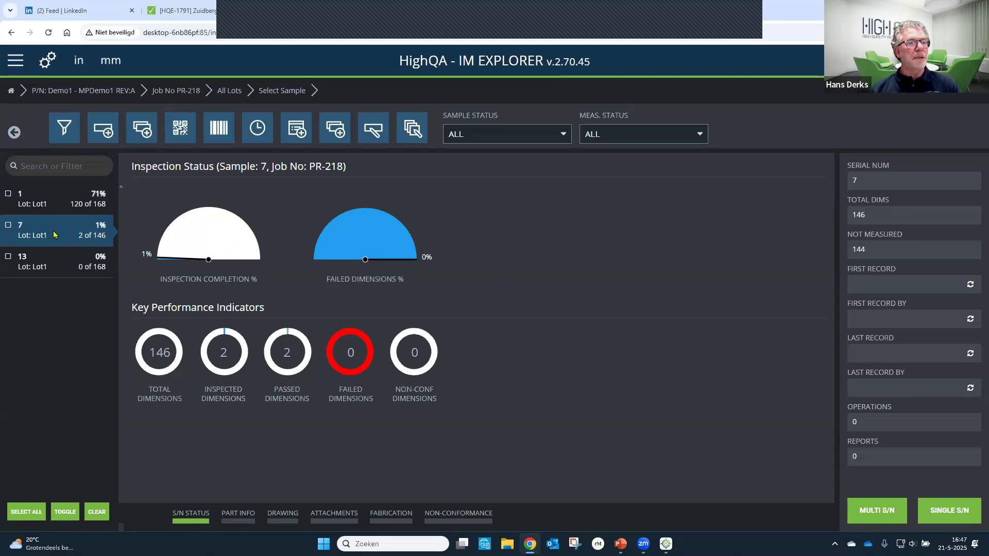
pyautogui.doubleClick(55, 235)
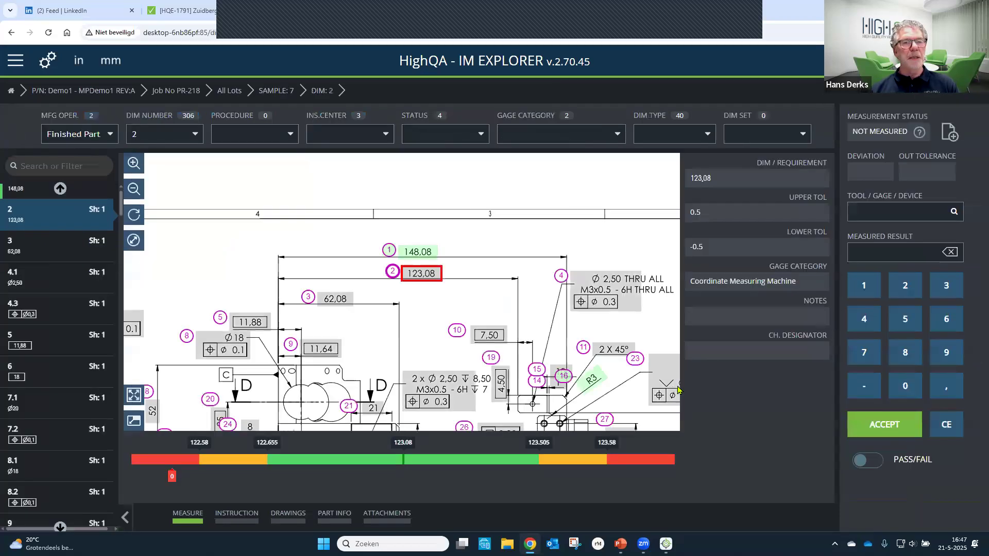
# - Enter a measured result of 123,18 for dimension 2 of sample 7 in IM Explorer
pyautogui.click(667, 543)
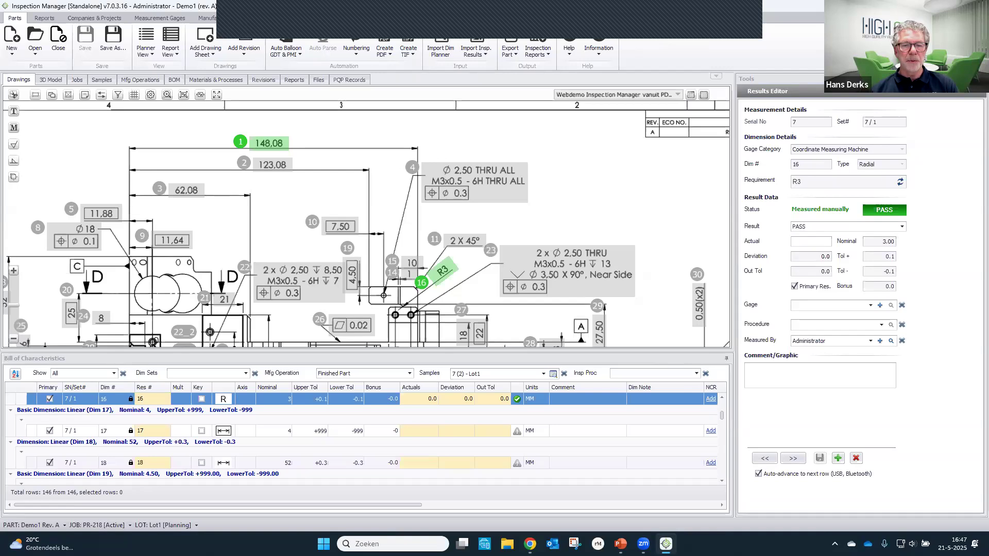
pyautogui.click(530, 544)
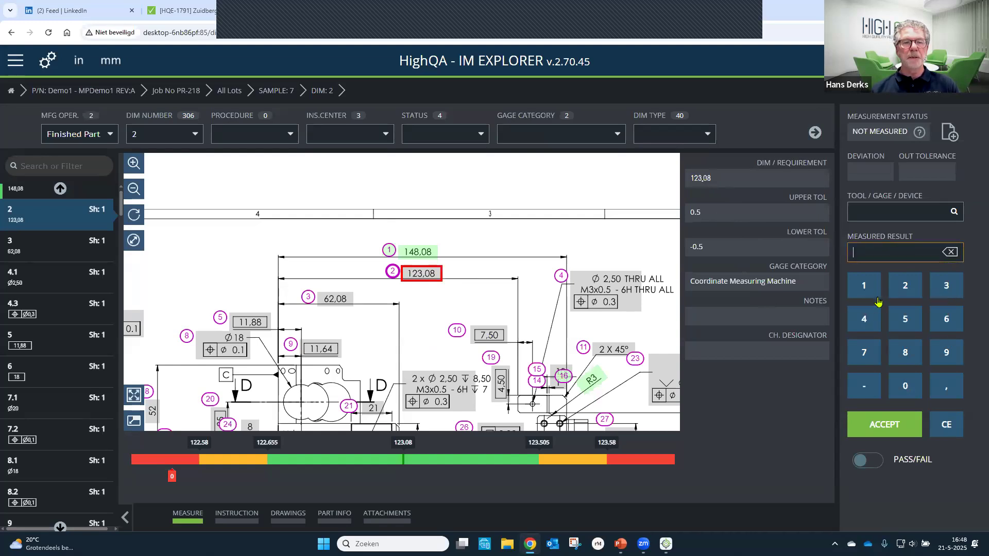
pyautogui.click(871, 292)
pyautogui.click(909, 289)
pyautogui.click(949, 296)
pyautogui.click(952, 390)
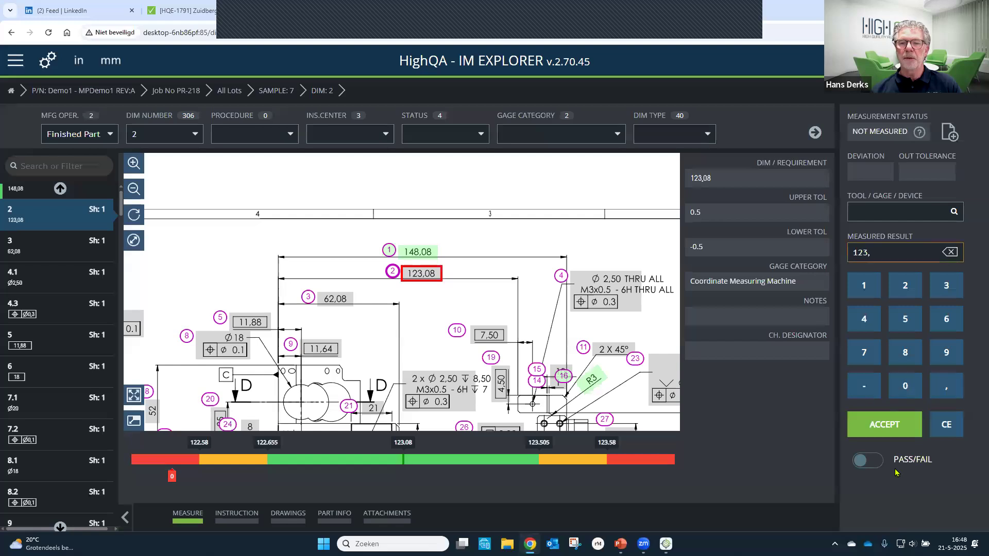
pyautogui.click(864, 286)
pyautogui.click(902, 357)
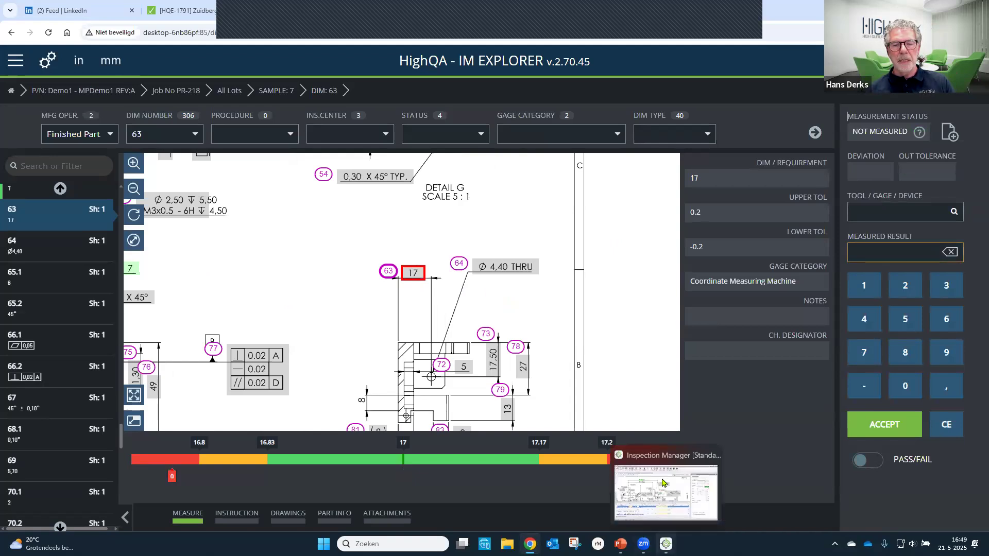
# - Switch to Inspection Manager, display only sample 1 (1) - Lot1 and fit the drawing to the view width
pyautogui.click(665, 544)
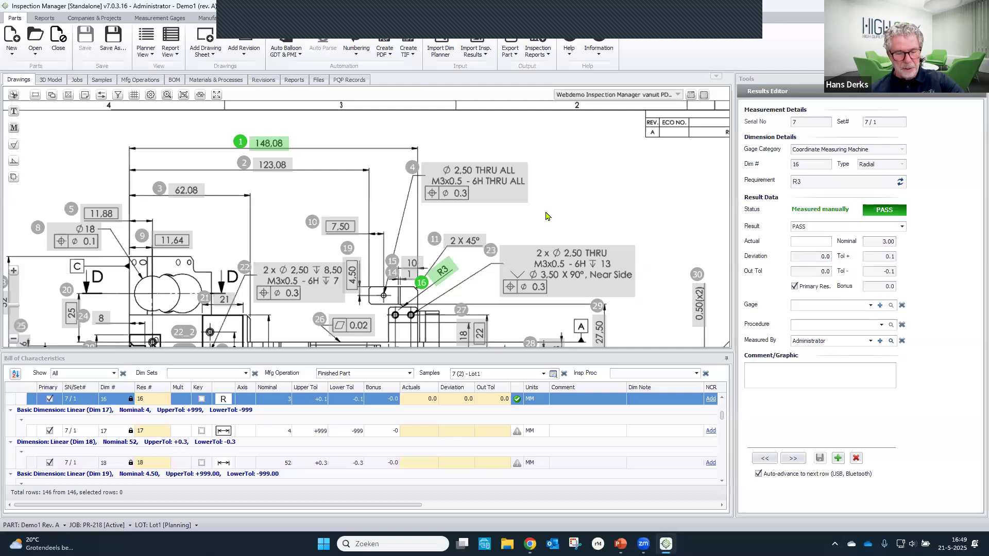
pyautogui.scroll(-1, 558, 210)
pyautogui.scroll(-1, 565, 222)
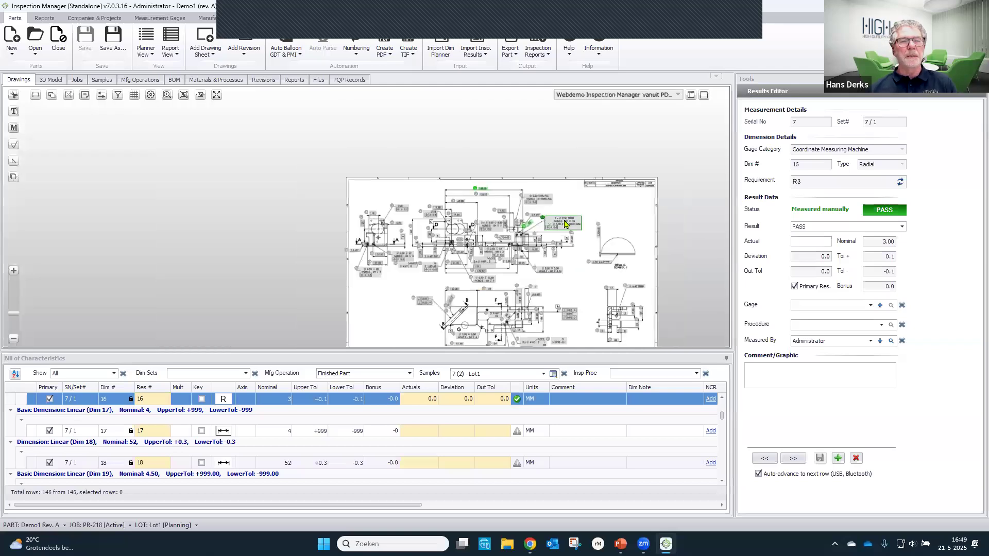
pyautogui.moveTo(520, 266); pyautogui.dragTo(521, 265)
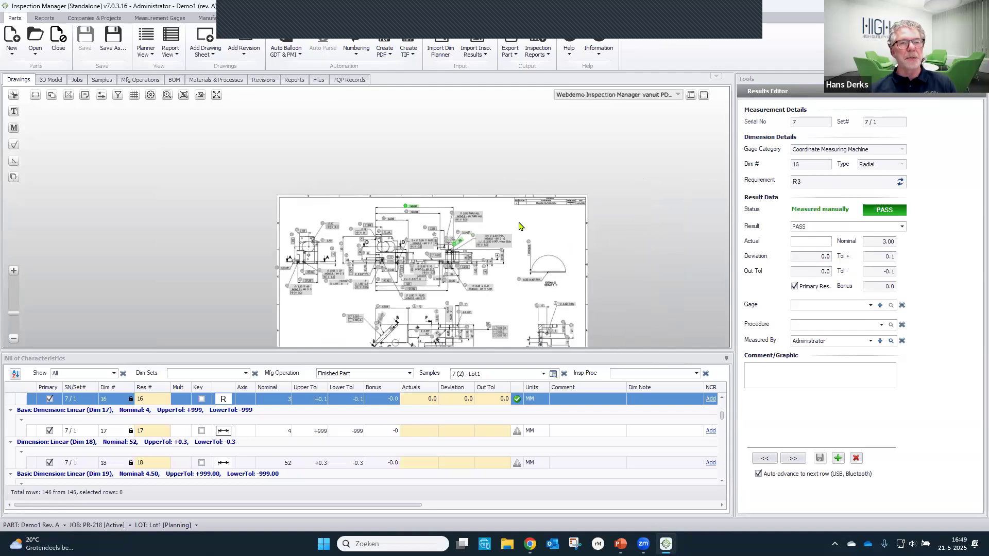
pyautogui.click(543, 374)
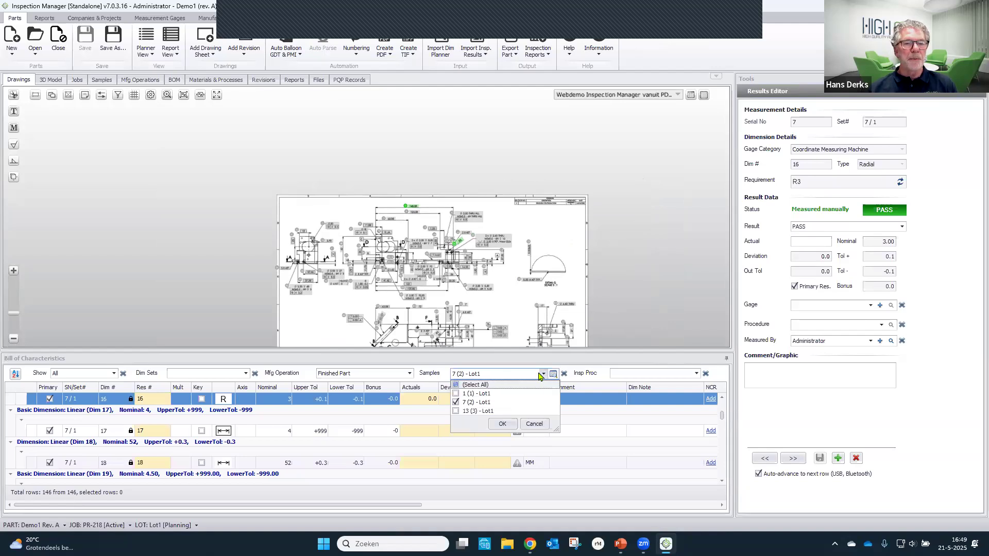
pyautogui.click(457, 394)
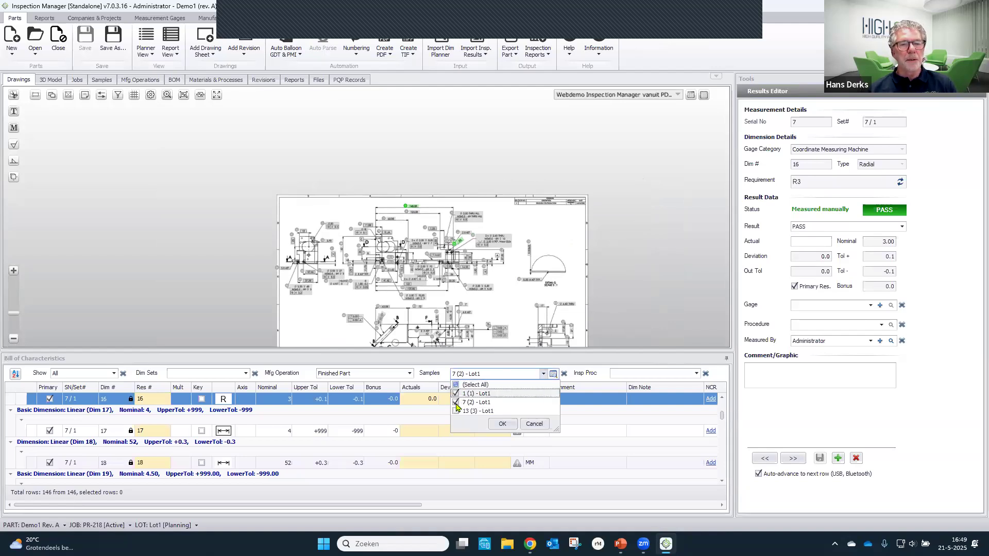
pyautogui.click(456, 402)
pyautogui.click(502, 425)
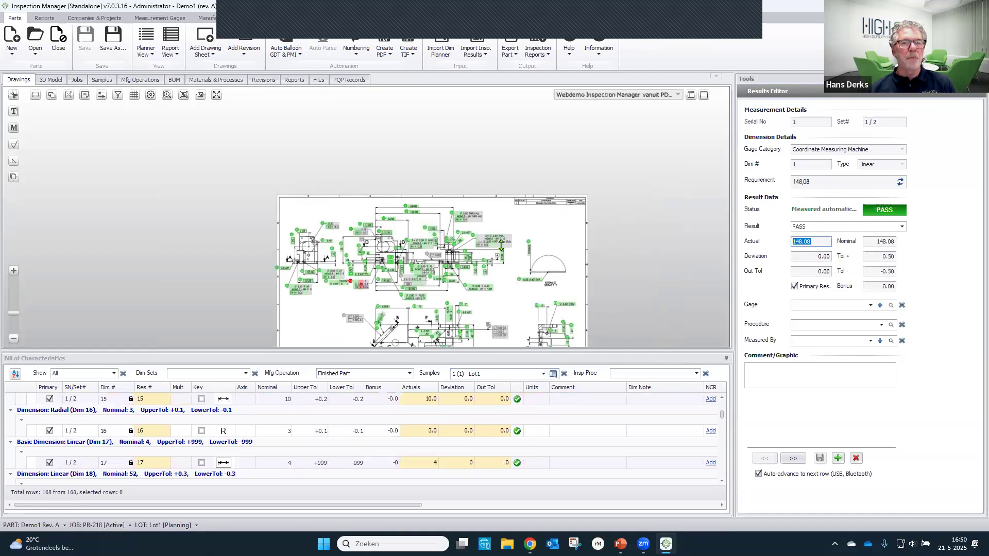
pyautogui.click(200, 96)
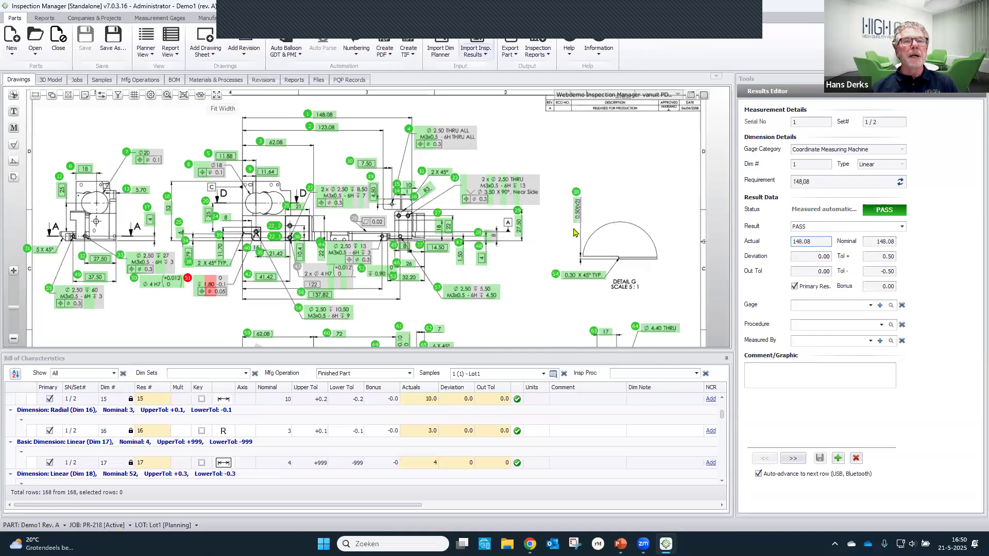
# - Create a single piece report for sample 1 (Lot1) with the AS9102 Rev B template
pyautogui.click(544, 53)
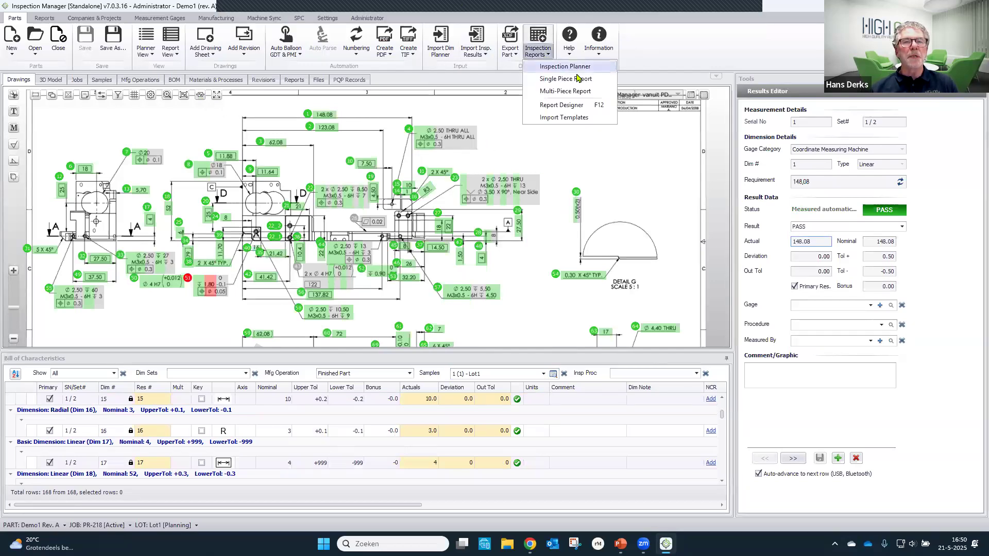
pyautogui.click(579, 81)
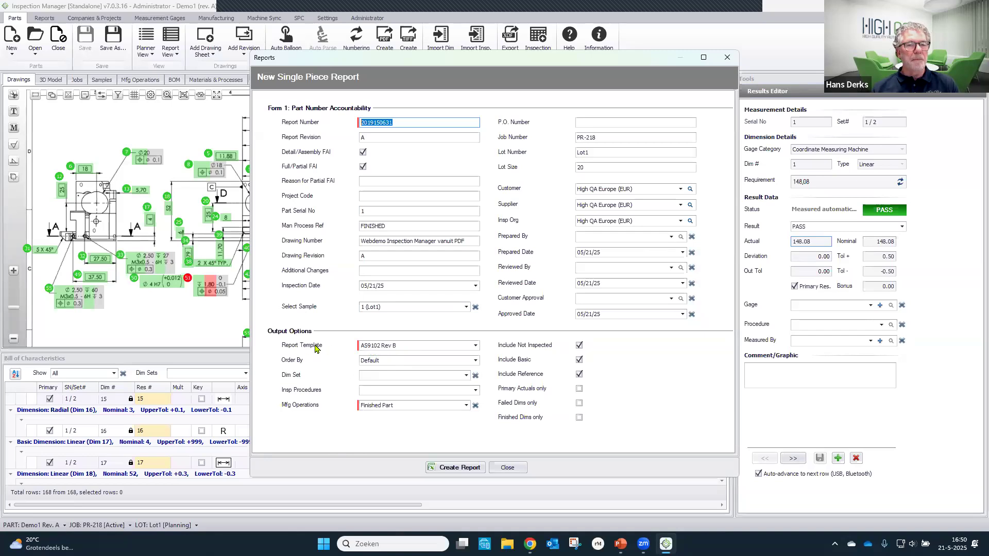
pyautogui.click(461, 468)
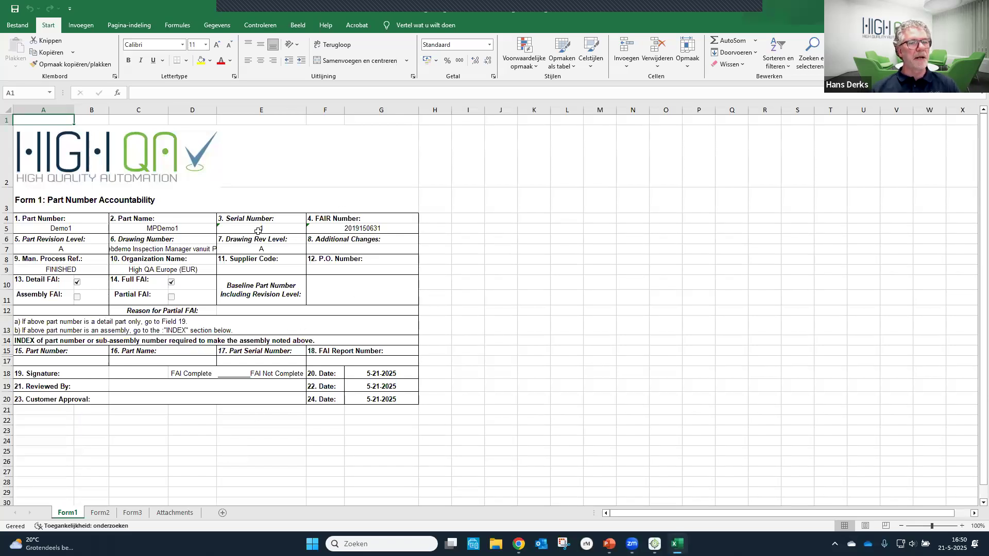
# - Review the Form2, Form3, Attachments and Form1 sheets of the generated Excel report and close the workbook
pyautogui.click(101, 513)
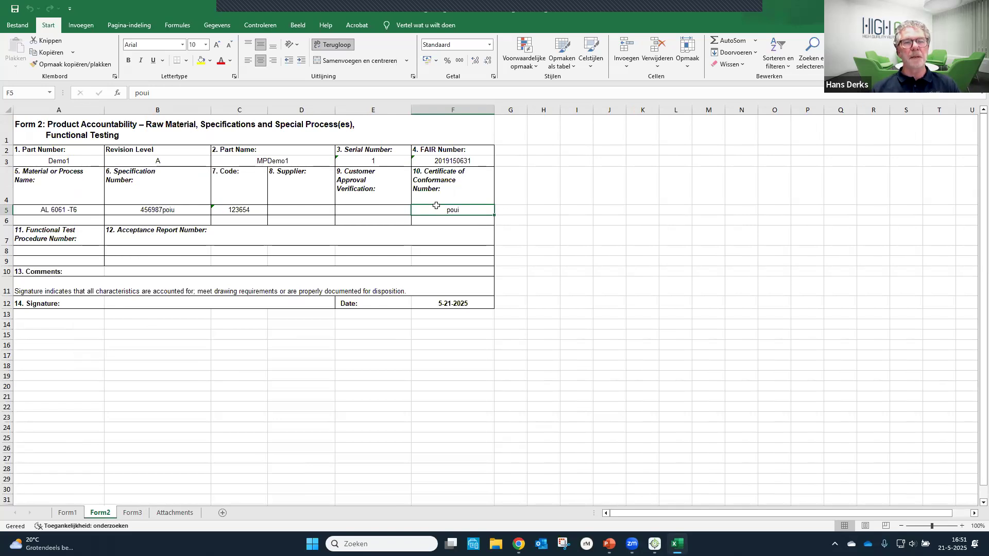
pyautogui.click(142, 513)
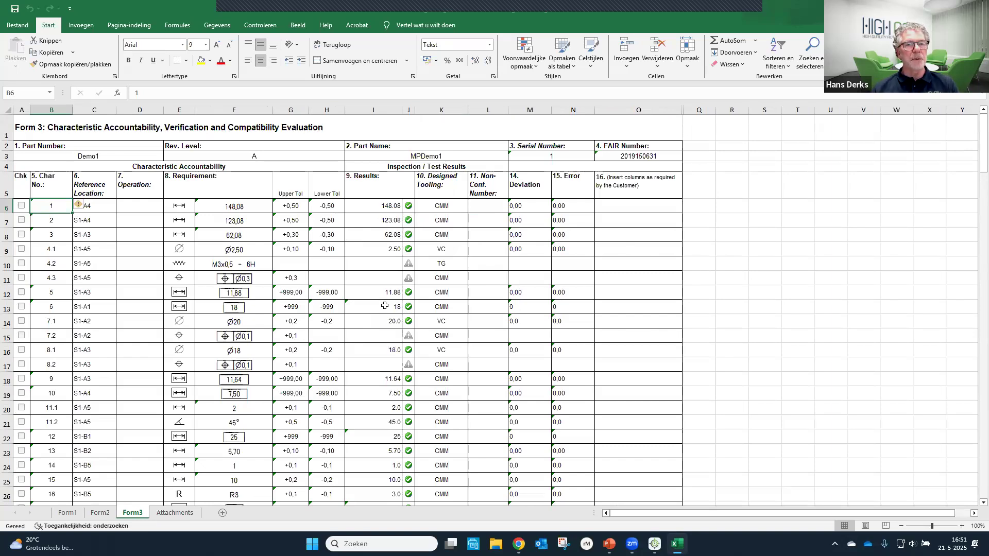
pyautogui.click(170, 517)
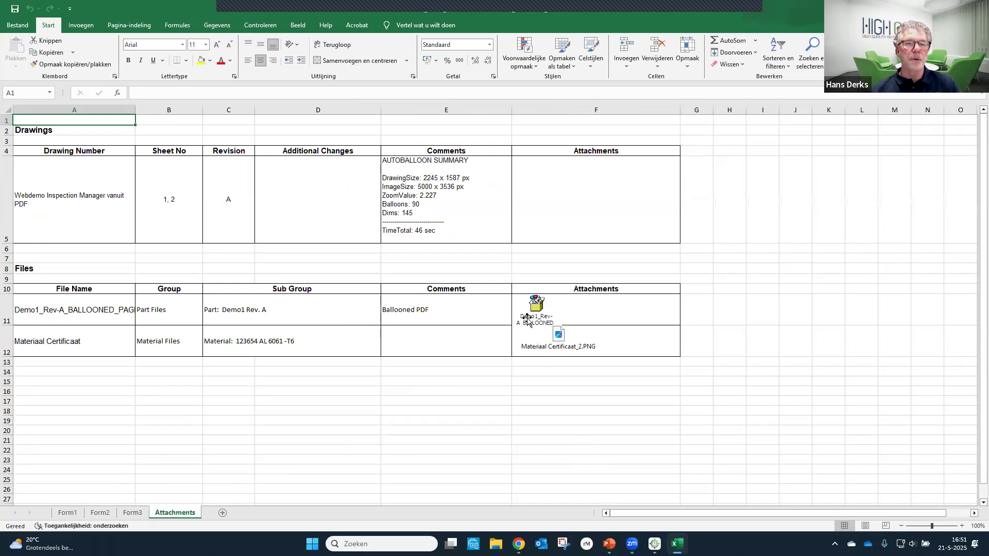
pyautogui.click(68, 512)
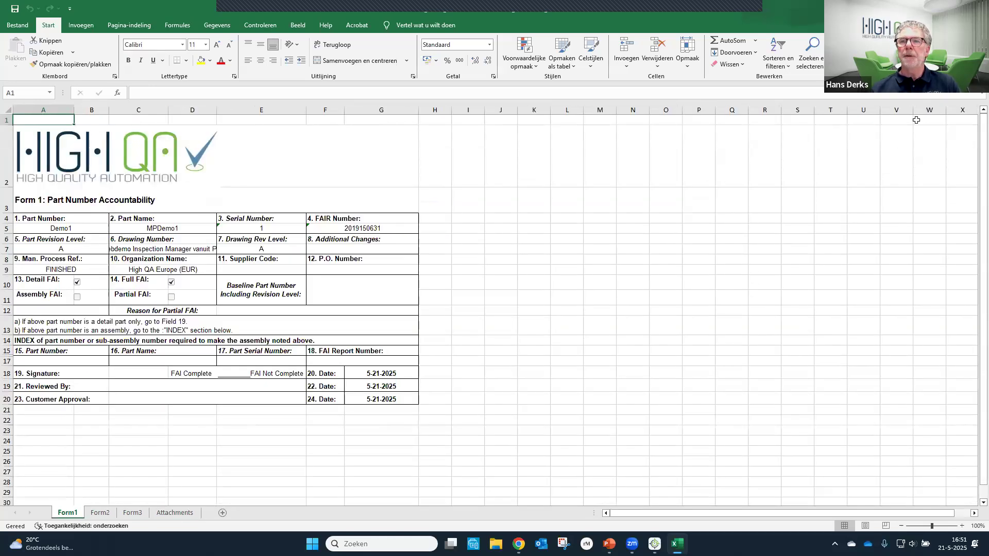
pyautogui.click(977, 6)
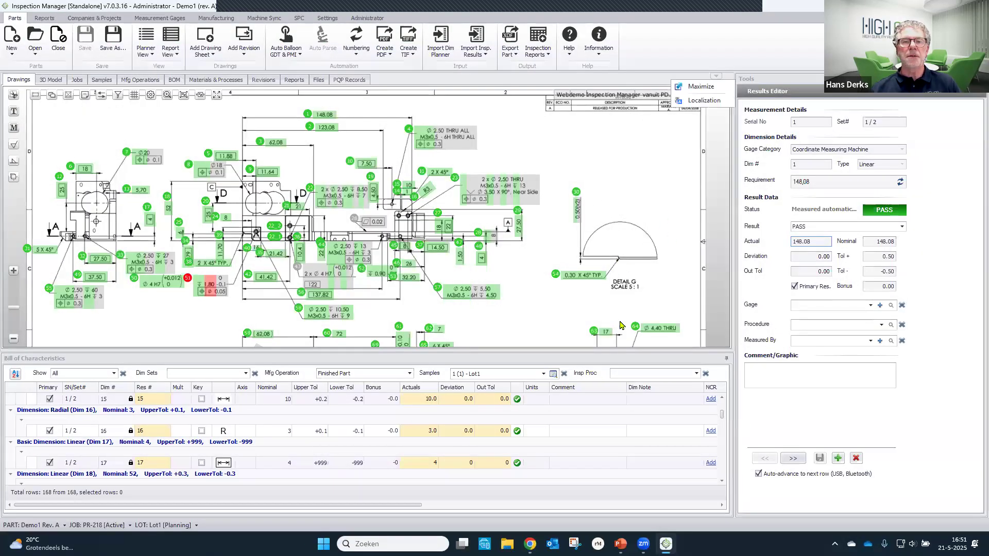
# - Review the list of reports saved with the part and return to the drawing
pyautogui.click(293, 81)
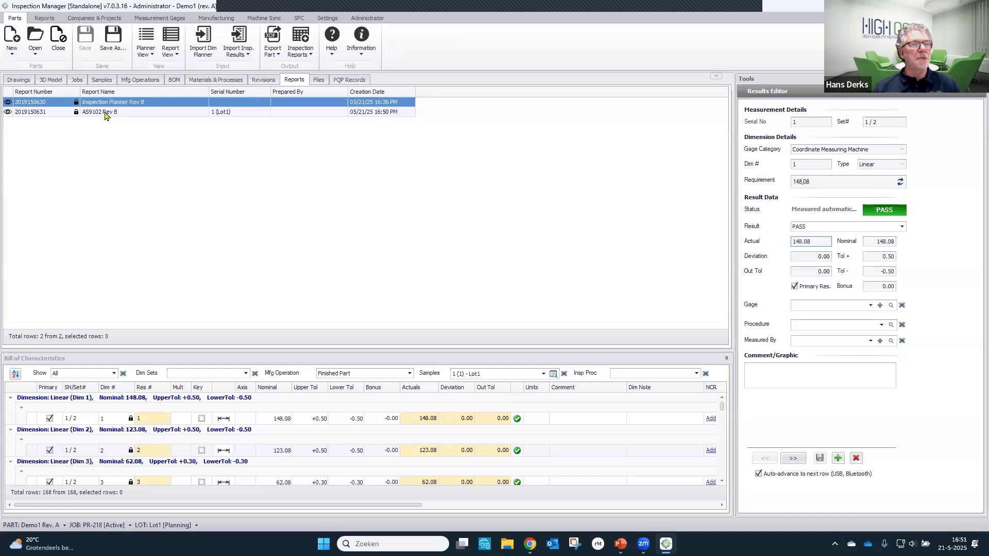
pyautogui.click(20, 80)
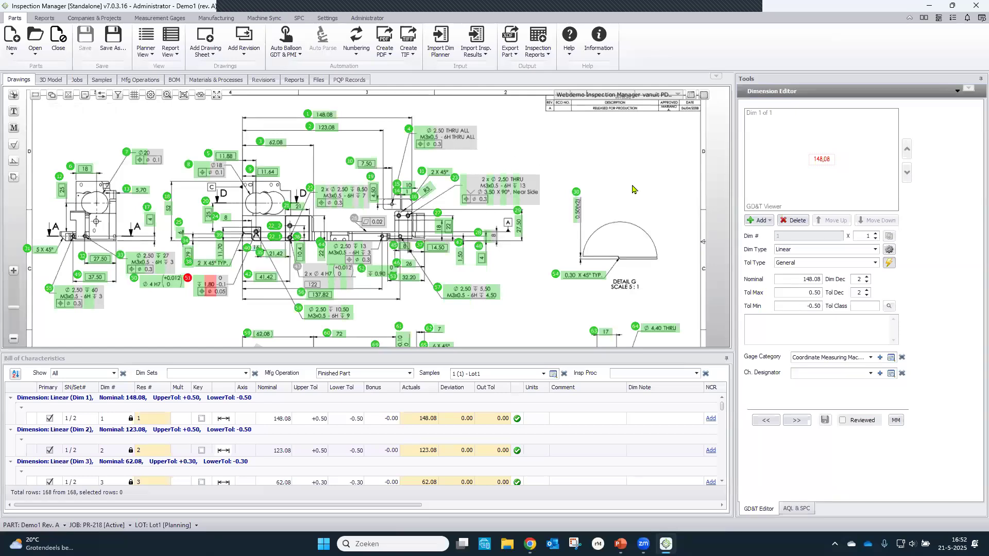
# - Display the general tolerance settings in the properties of part Demo1
pyautogui.click(759, 96)
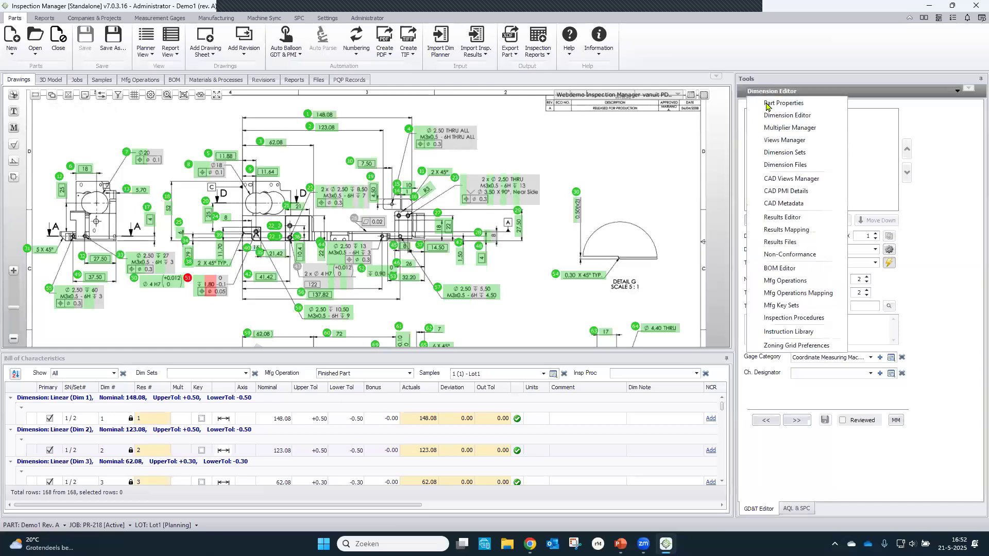
pyautogui.click(657, 152)
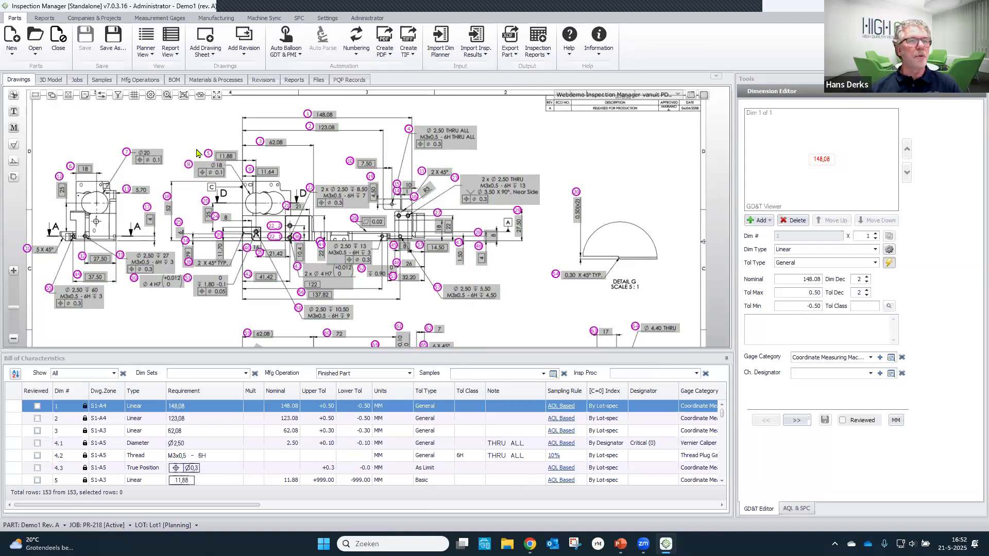
pyautogui.click(772, 93)
pyautogui.click(775, 103)
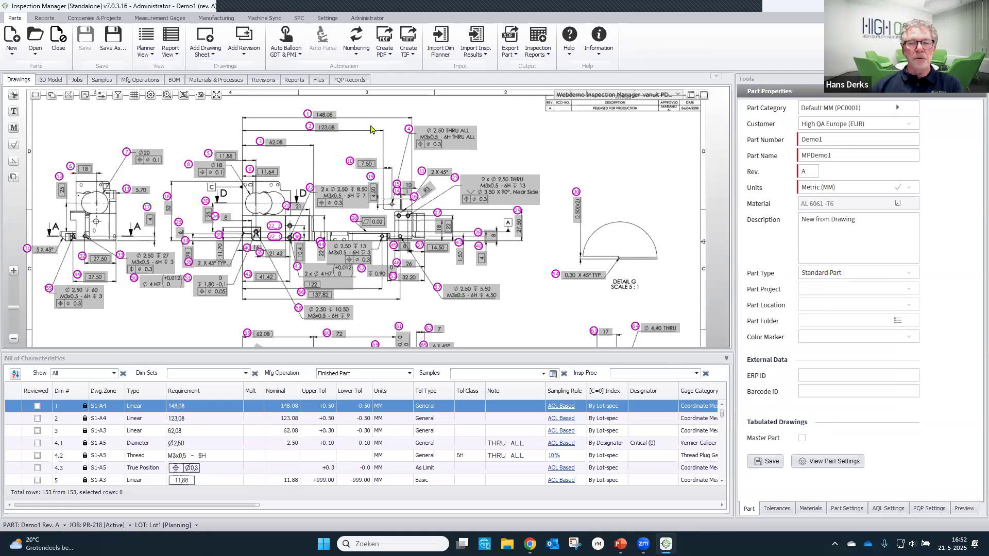
pyautogui.click(778, 509)
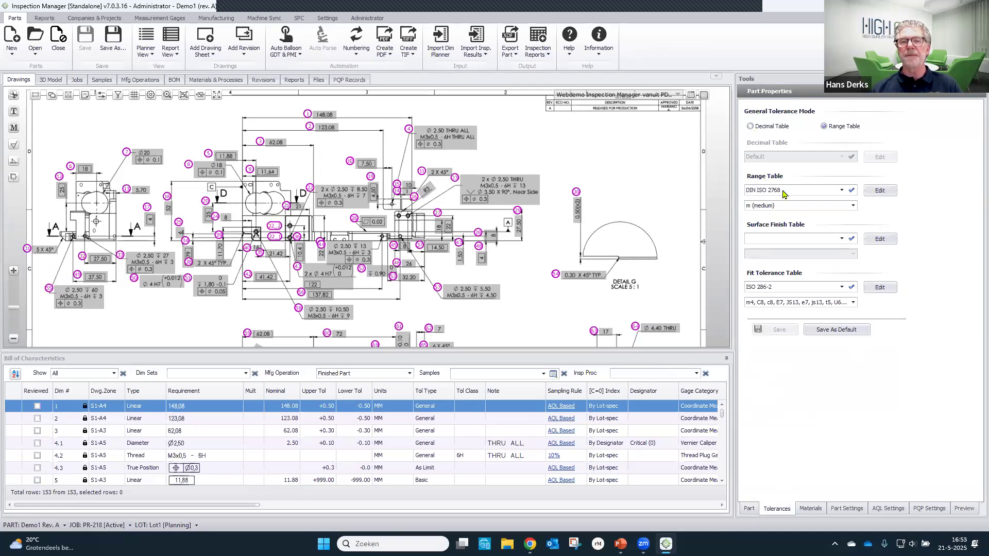
# - Examine the tolerance zones of the DIN ISO 2768 linear dimensions range table and close the tolerance tables
pyautogui.click(880, 191)
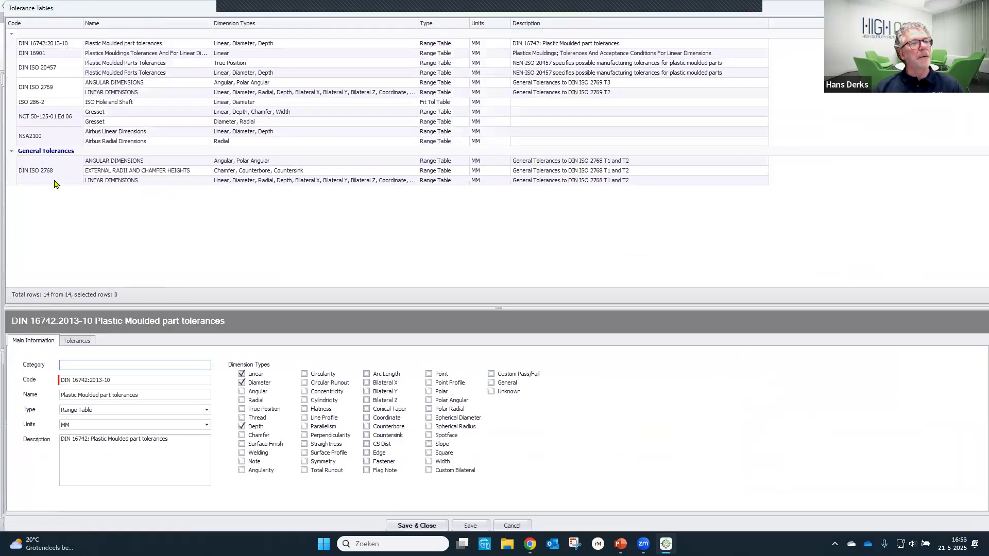
pyautogui.click(56, 182)
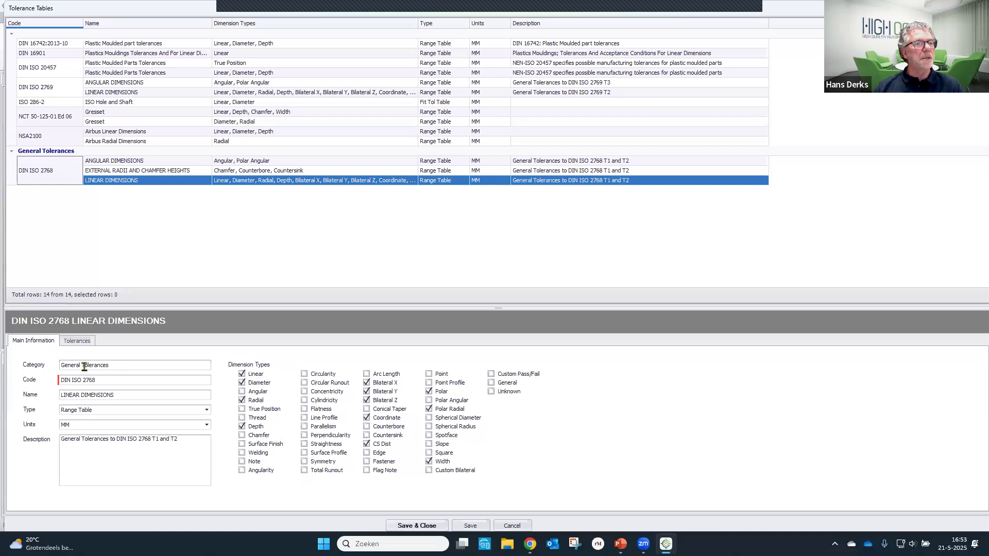
pyautogui.click(82, 341)
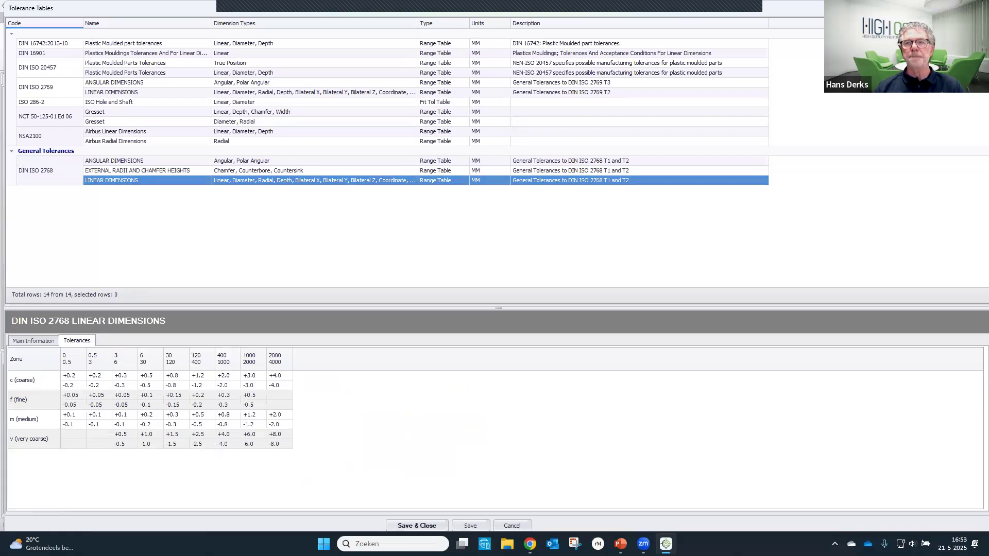
pyautogui.click(976, 7)
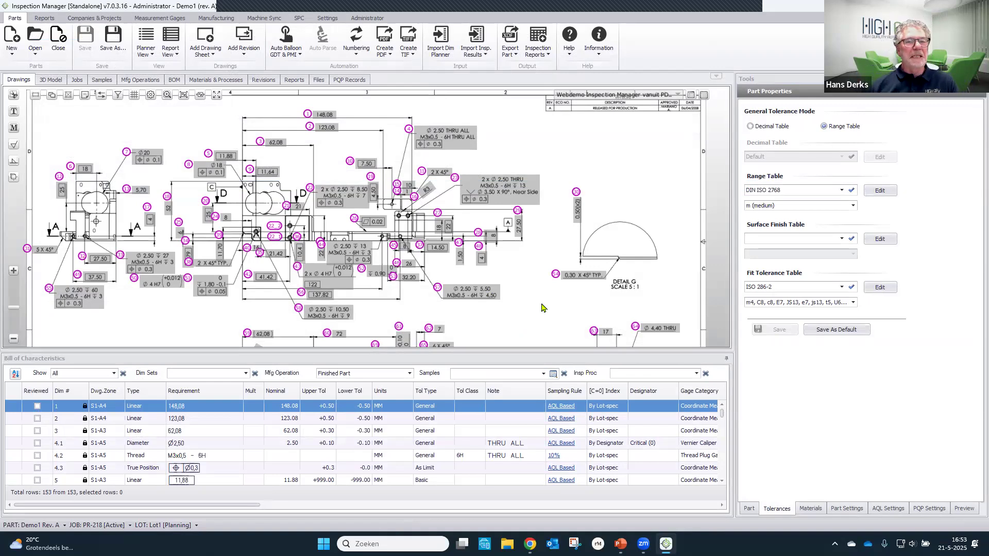
# - Review the measurement gage list with its calibration details and return to the part
pyautogui.click(161, 20)
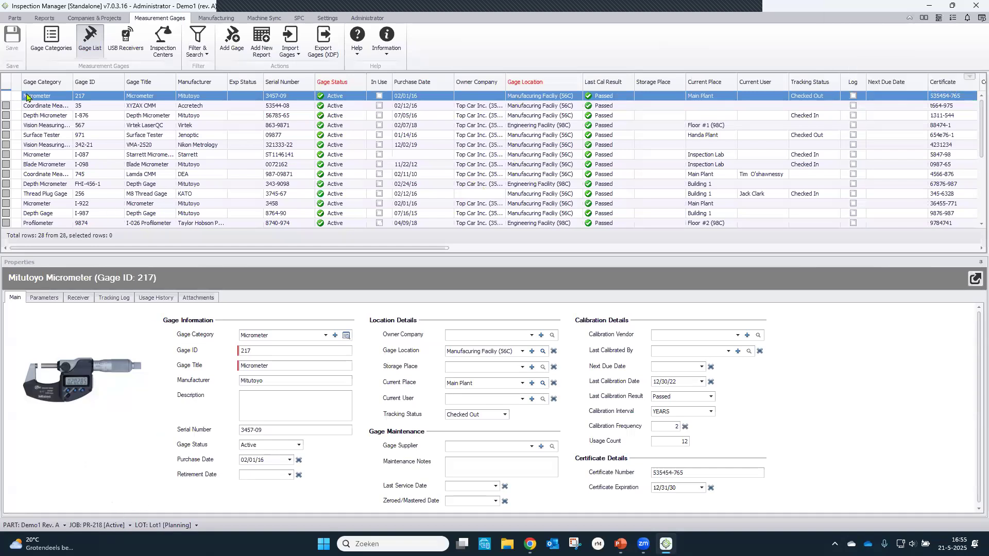
pyautogui.click(15, 18)
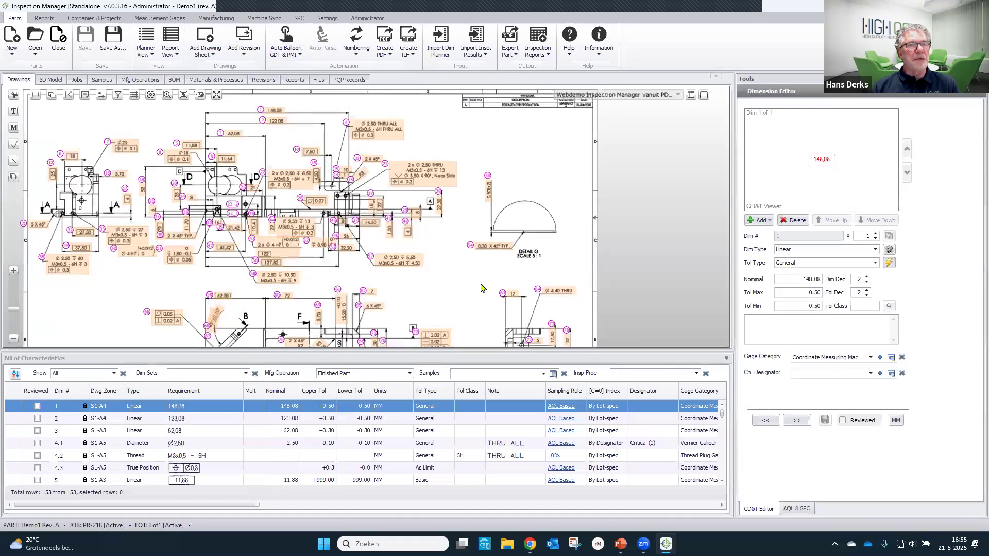
# - Show only the Raw Material Cutting operation's characteristics and create a PDF of the current drawing page
pyautogui.click(410, 373)
pyautogui.click(360, 391)
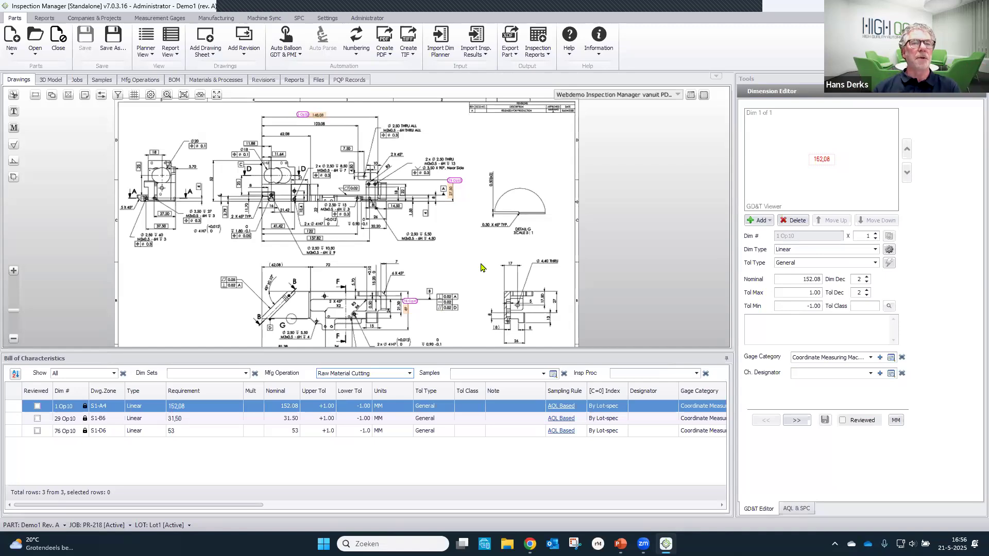
pyautogui.click(384, 51)
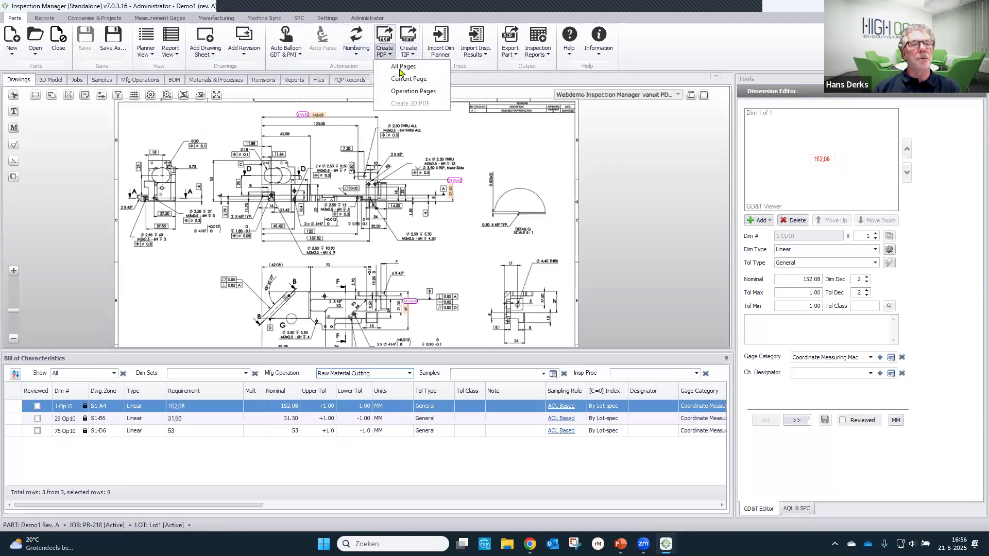
pyautogui.click(408, 78)
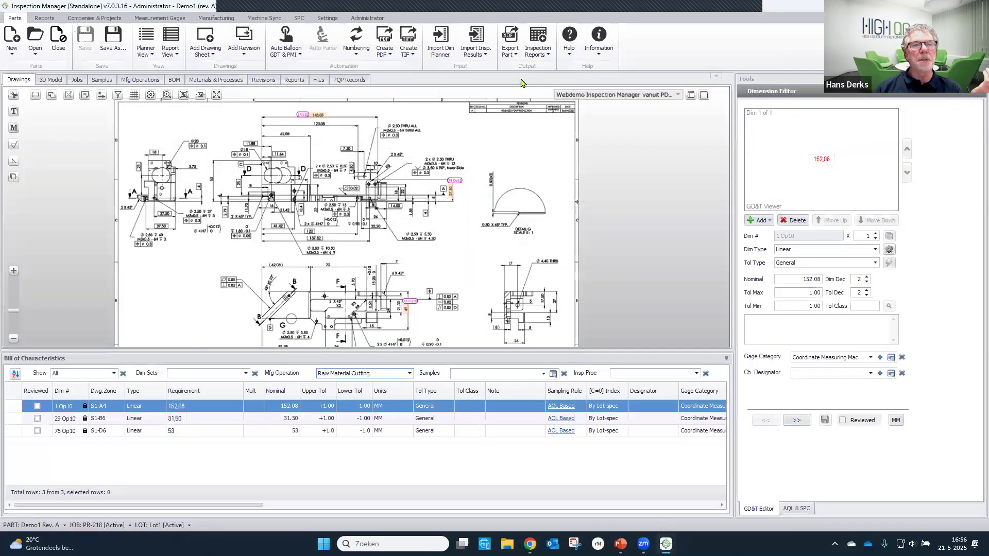
# - Create a planner report for the Raw Material Cutting operation with the Inspection Planner Rev B template and close the generated workbook
pyautogui.click(540, 59)
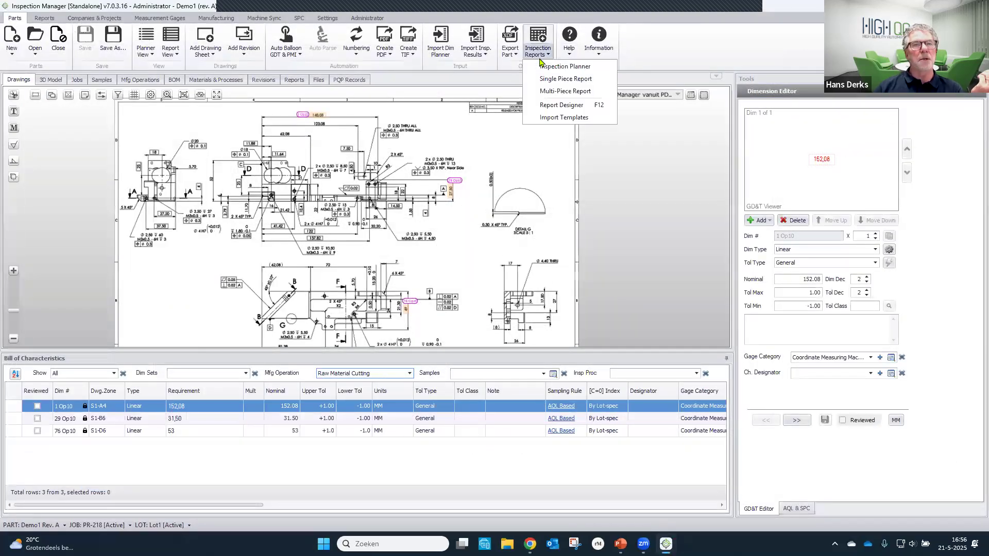
pyautogui.click(581, 66)
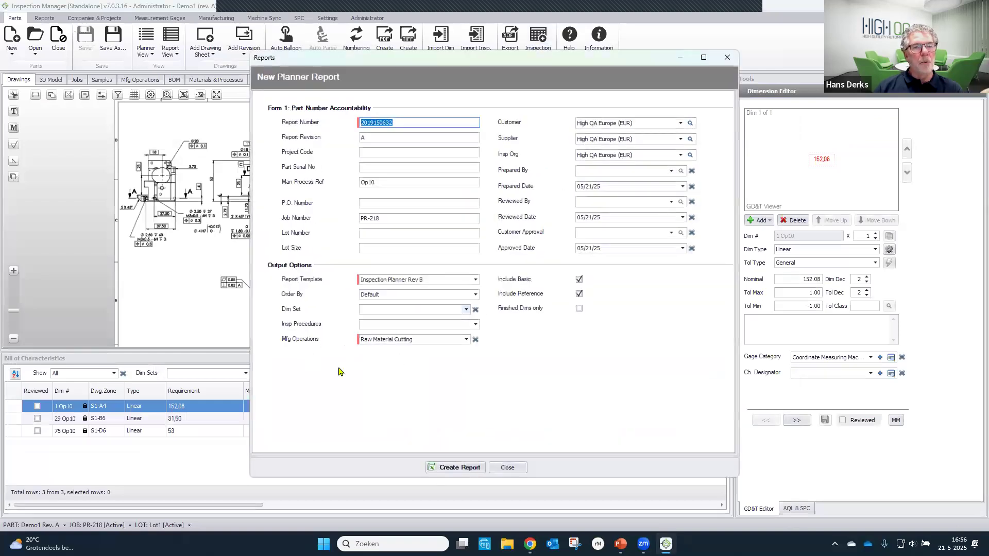
pyautogui.click(462, 468)
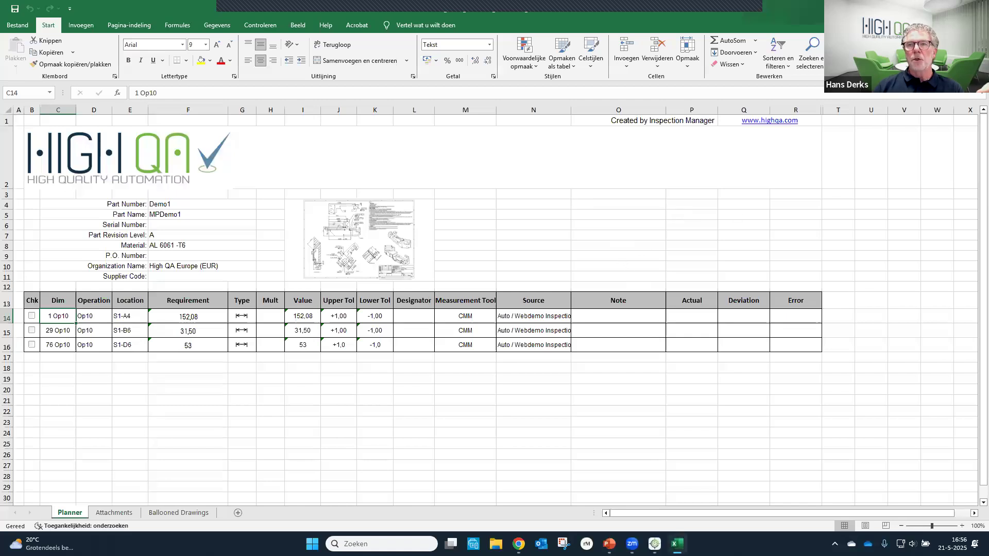
pyautogui.click(977, 7)
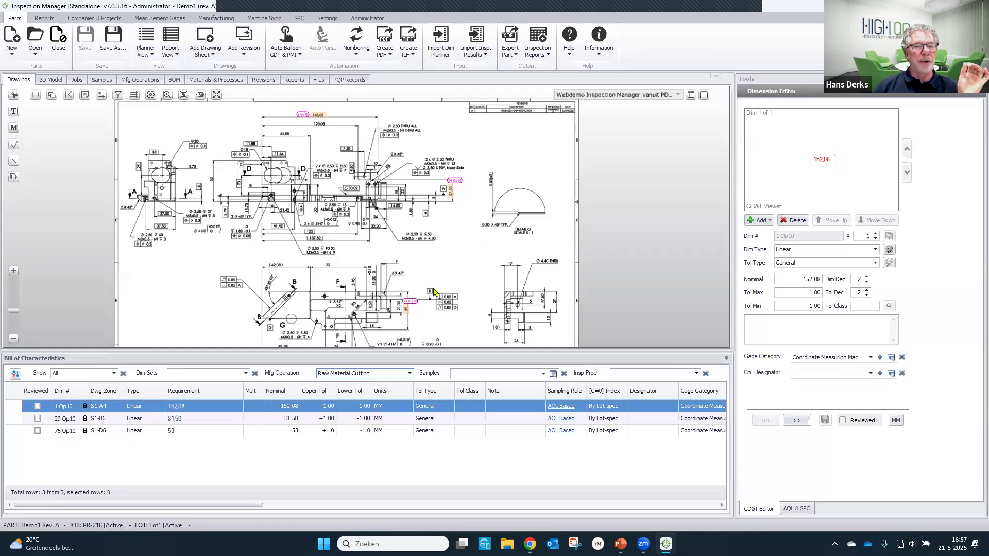
pyautogui.click(211, 52)
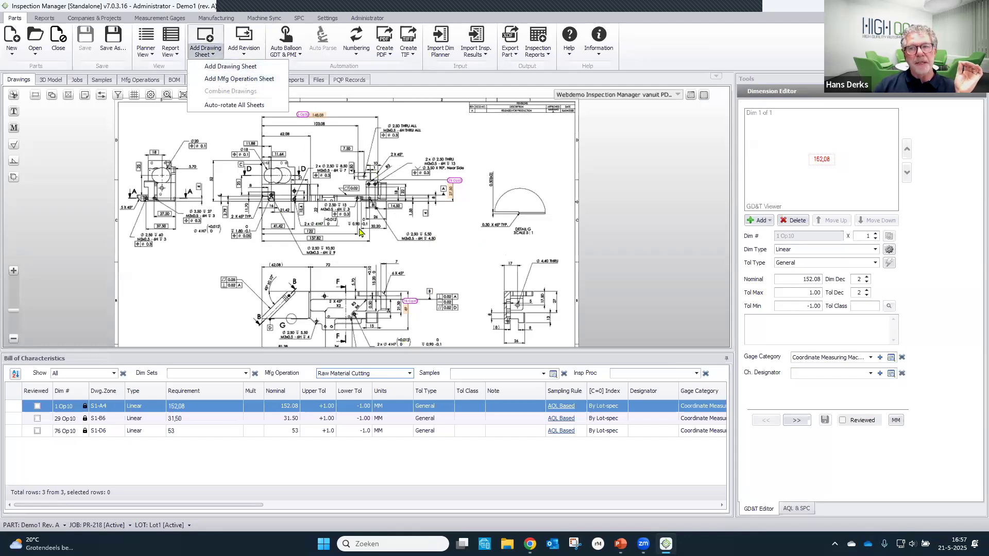
pyautogui.click(481, 255)
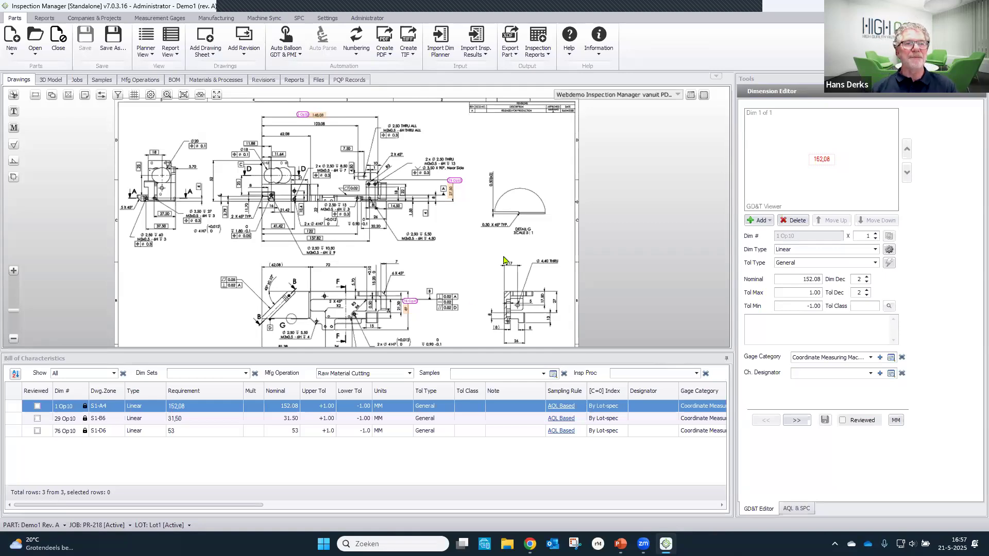
# - Set the manufacturing operation filter to Finished Part and dismiss the McAfee scan pop-up
pyautogui.click(409, 374)
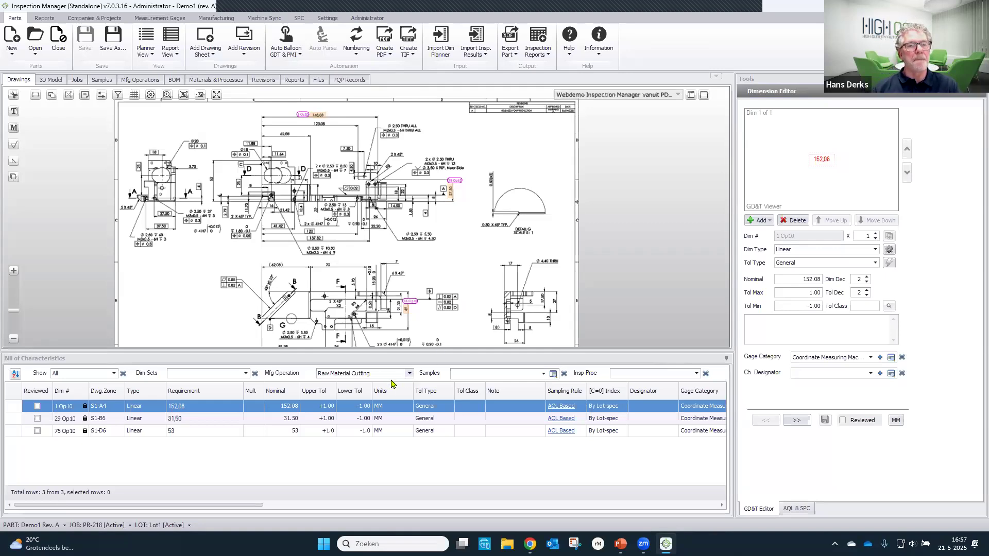
pyautogui.click(370, 390)
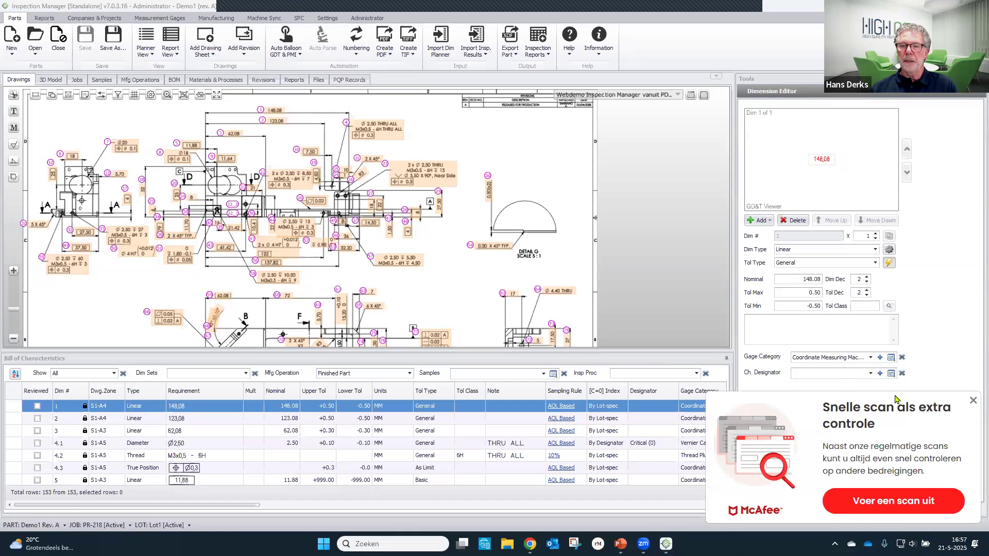
pyautogui.click(972, 402)
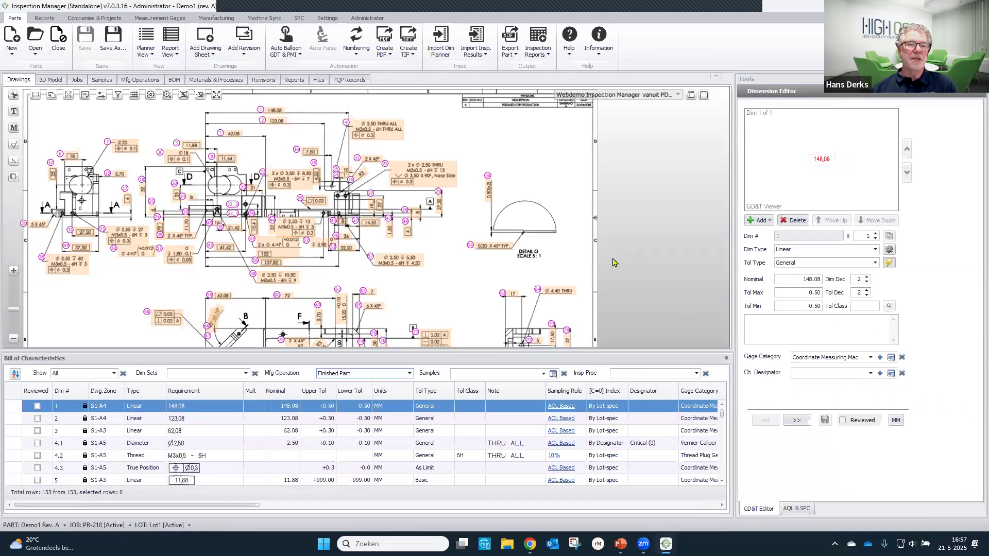
pyautogui.moveTo(523, 291)
pyautogui.mouseDown()
pyautogui.moveTo(535, 303)
pyautogui.moveTo(516, 317)
pyautogui.mouseUp()
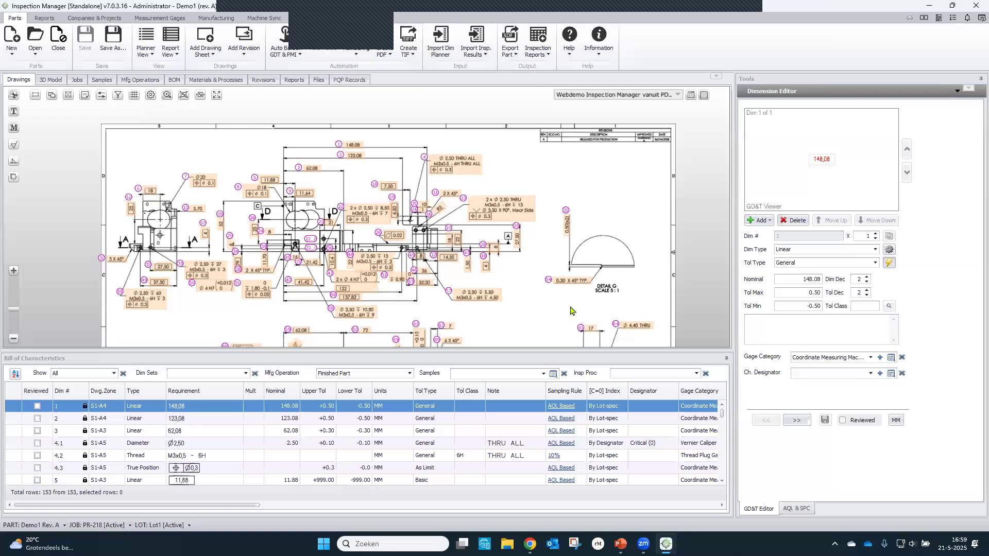
pyautogui.hotkey('alt', 'Tab')
pyautogui.hotkey('alt', 'Tab')
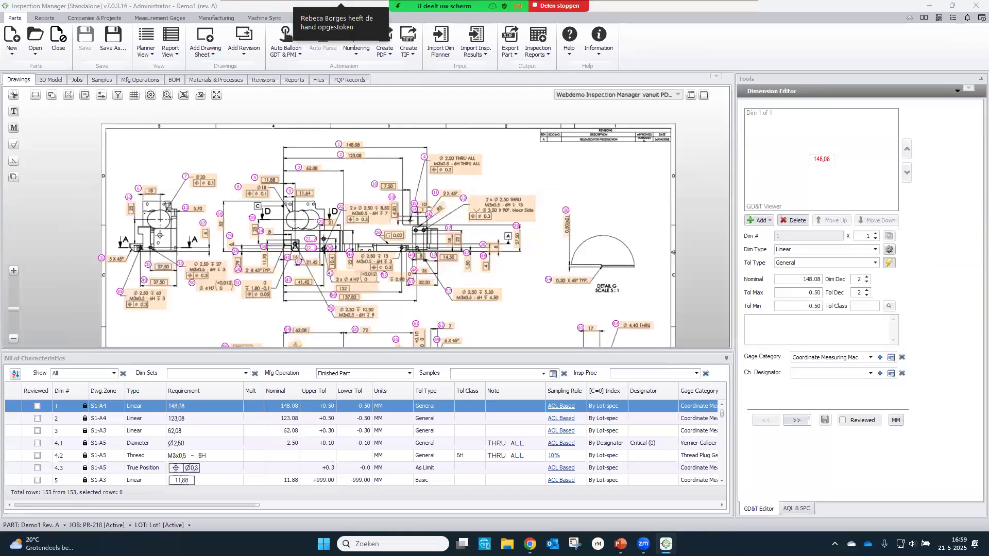
pyautogui.press('Right')
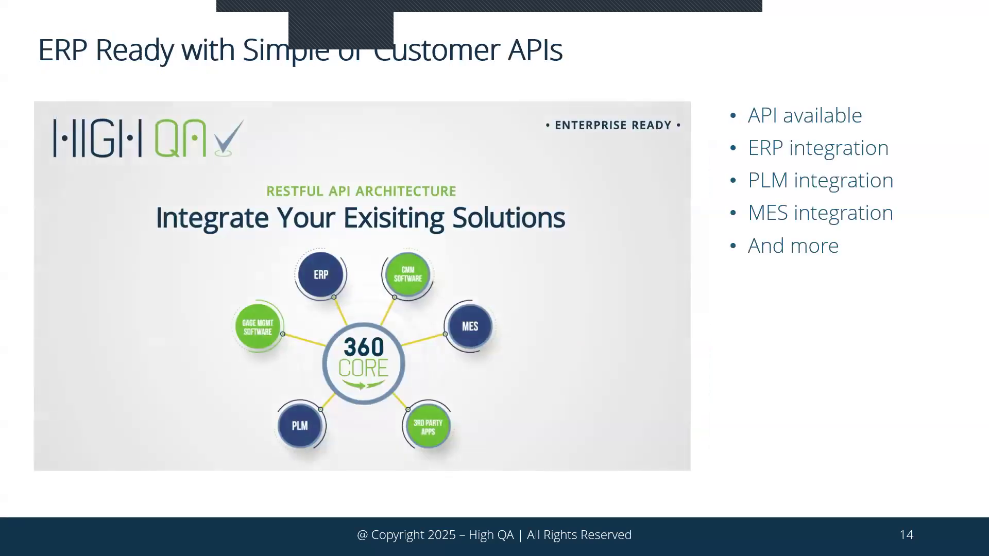
pyautogui.press('Right')
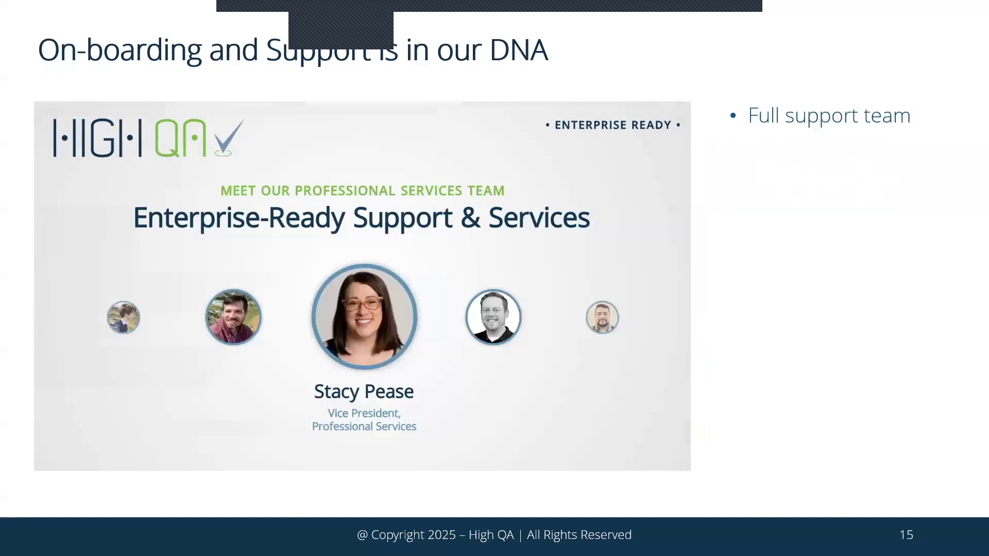
pyautogui.press('Right')
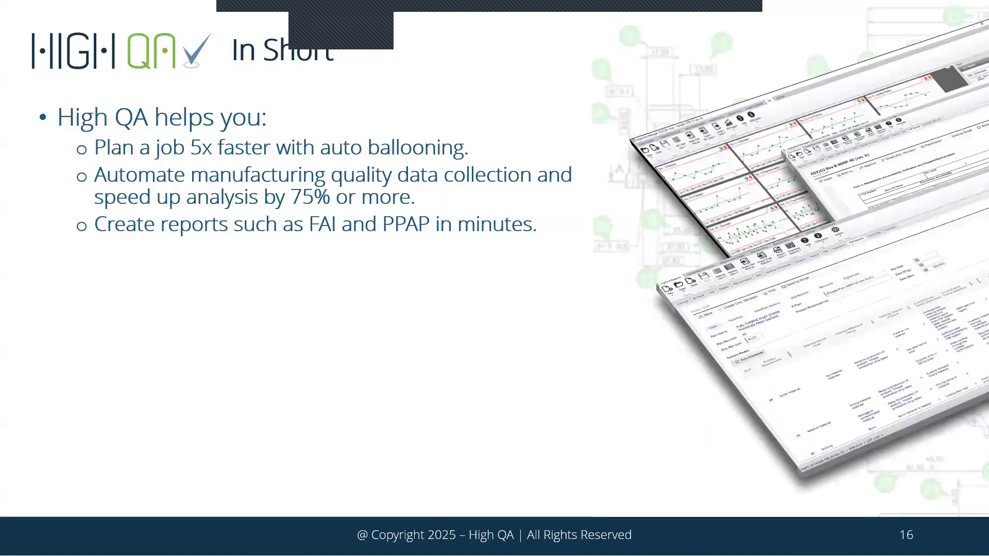
pyautogui.press('Right')
pyautogui.press('Right')
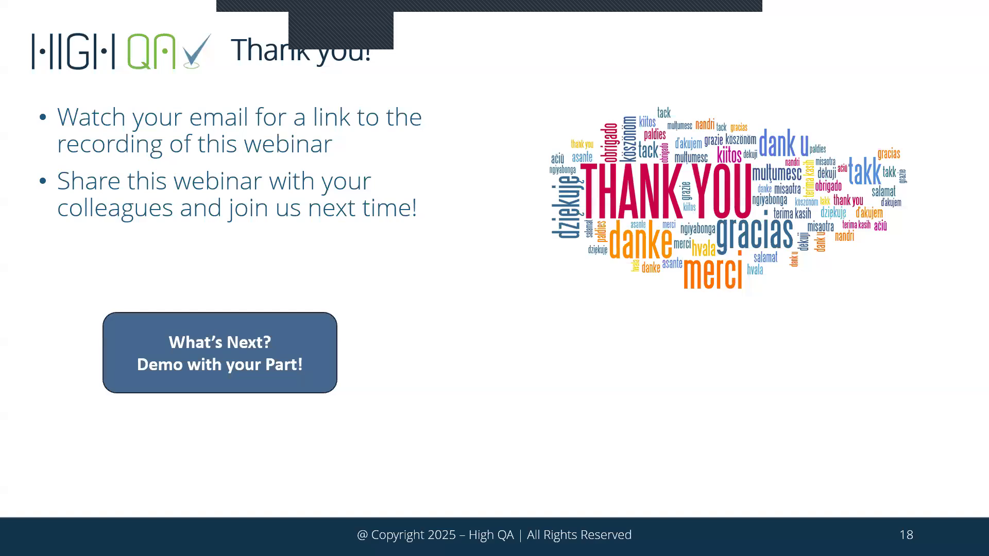
pyautogui.press('Right')
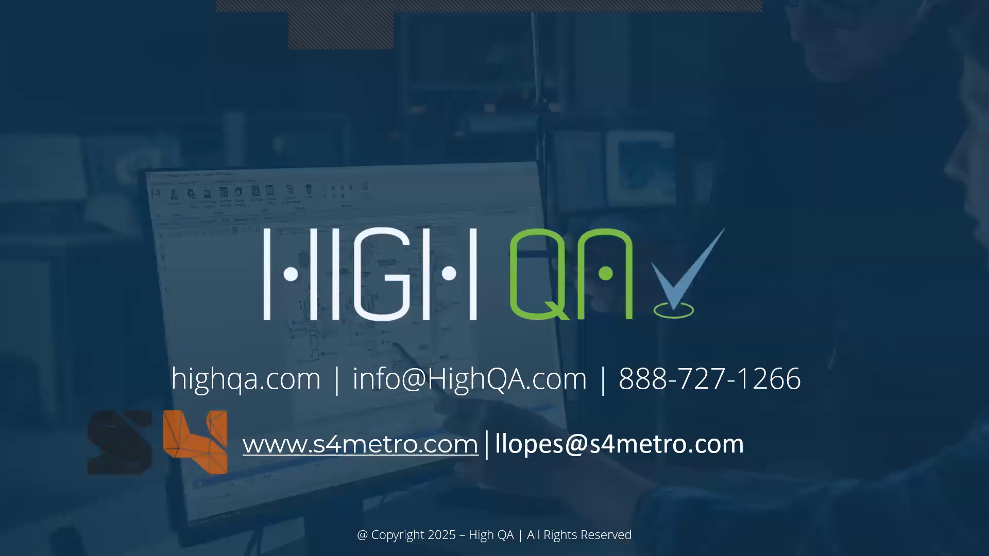